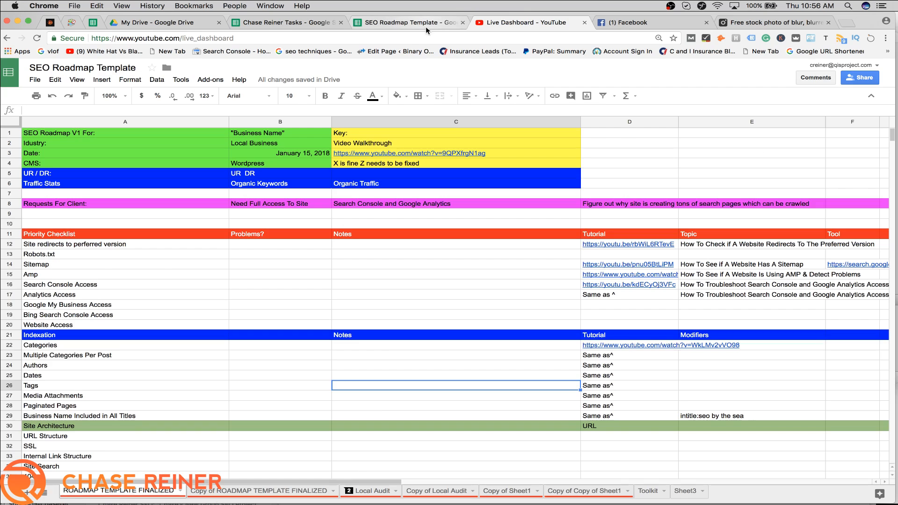
Step: Look through the SEO roadmap checklist from the priority and indexation sections to the site architecture and page speed sections
drag(381, 416, 389, 352)
click(388, 356)
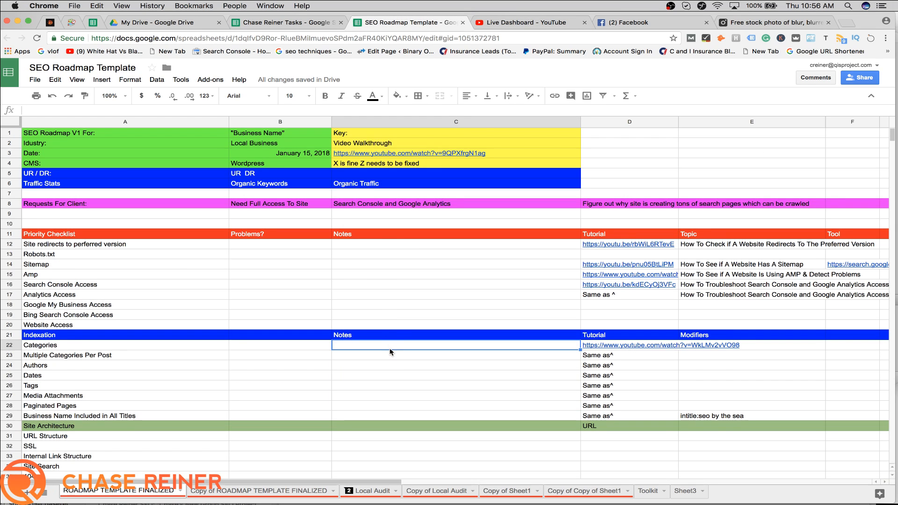
scroll(392, 361, down, 2)
drag(382, 384, 382, 439)
click(382, 440)
scroll(382, 440, down, 6)
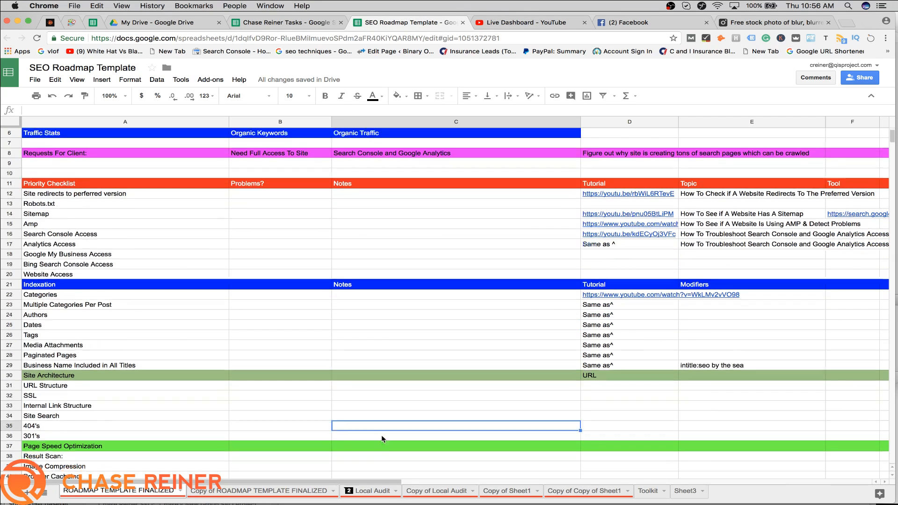
drag(388, 376, 402, 339)
click(397, 355)
click(398, 406)
click(402, 338)
scroll(403, 363, down, 2)
scroll(403, 364, down, 1)
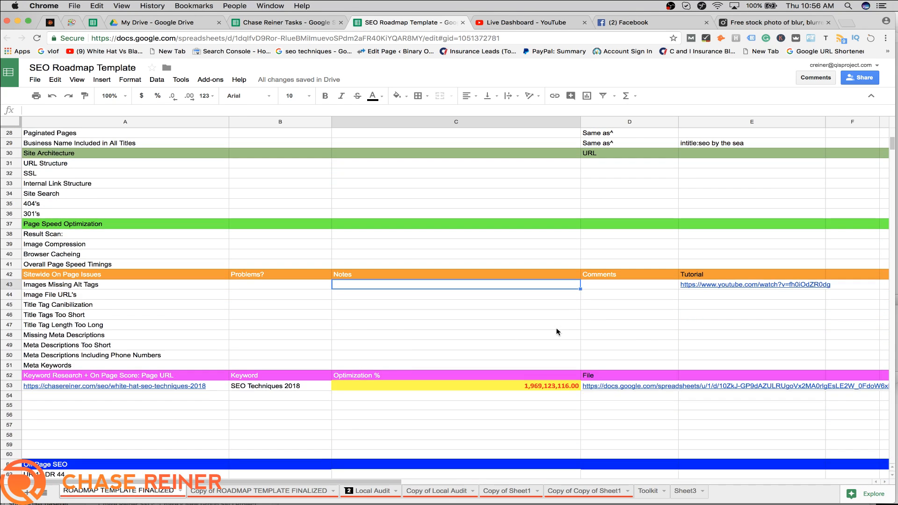
Step: Review the Sitewide On Page Issues section, from its heading through the Meta Keywords row
drag(634, 286, 626, 337)
click(626, 337)
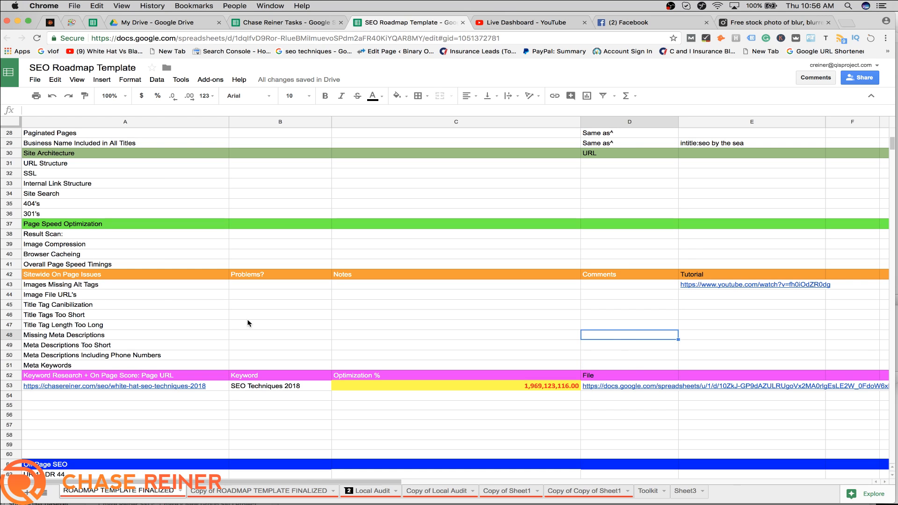
drag(196, 295, 179, 276)
click(166, 353)
click(180, 277)
click(164, 364)
click(170, 358)
click(178, 366)
click(179, 277)
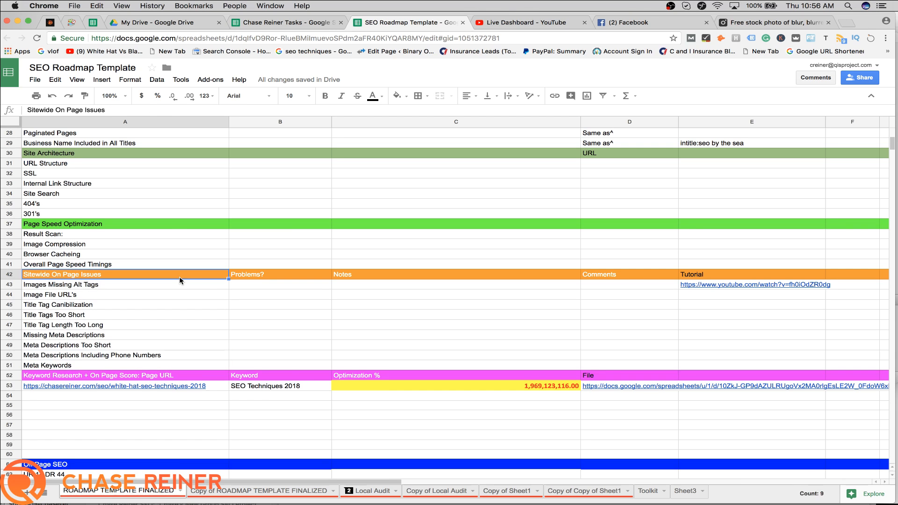
scroll(202, 351, down, 1)
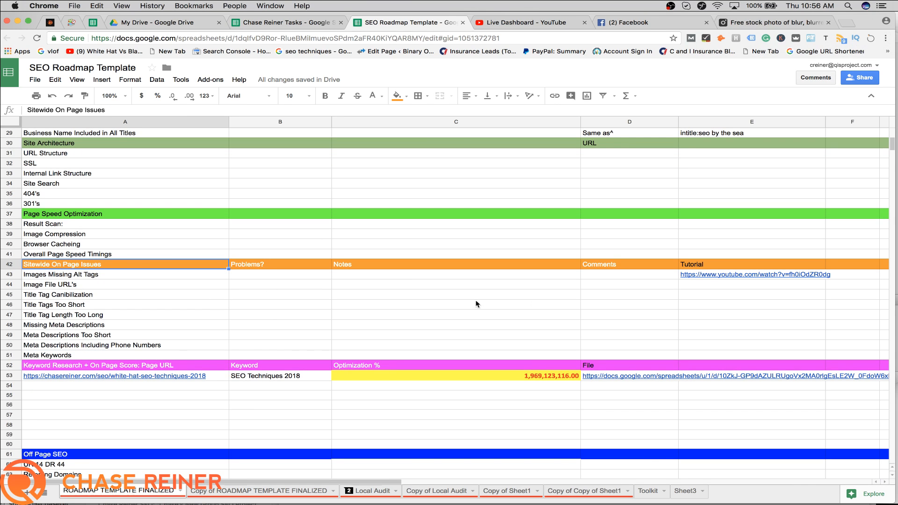
Step: Add "Screaming Frog" in cell A18 at the end of the Tools Needed list on the Toolkit sheet
click(648, 491)
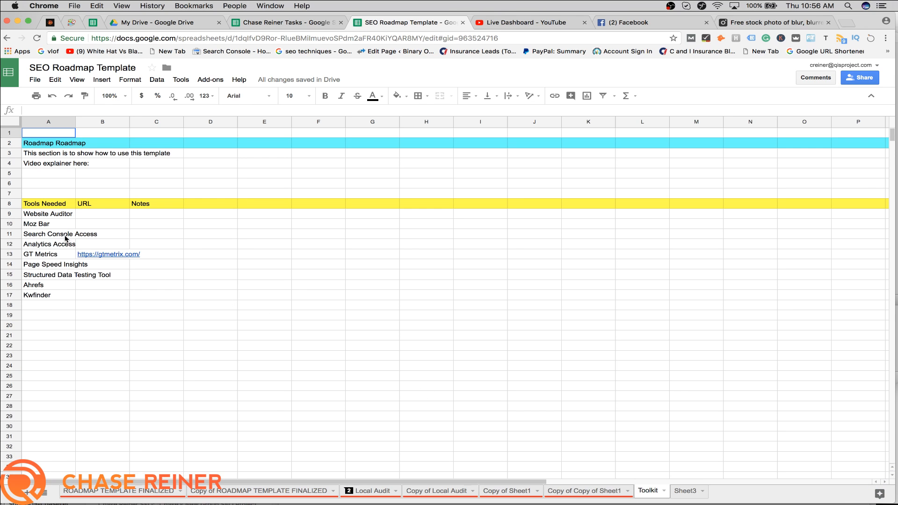
click(54, 298)
double_click(52, 302)
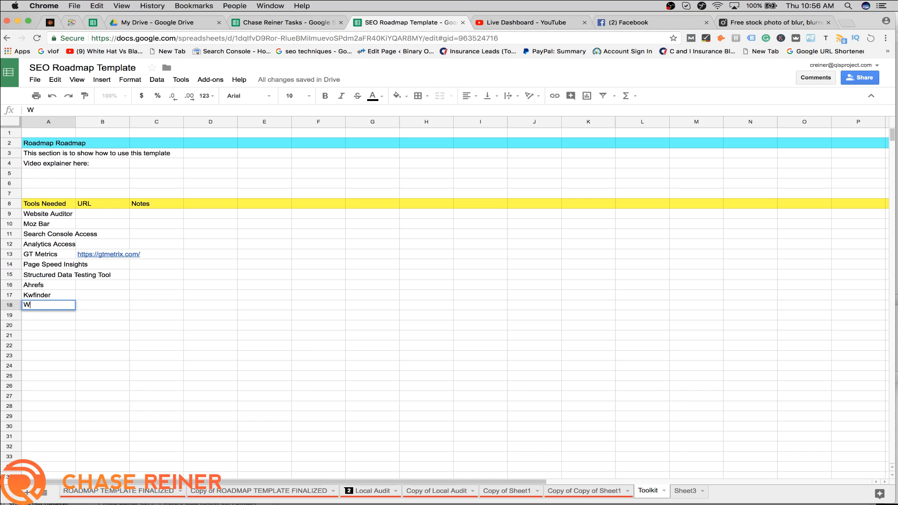
text(Screaming F)
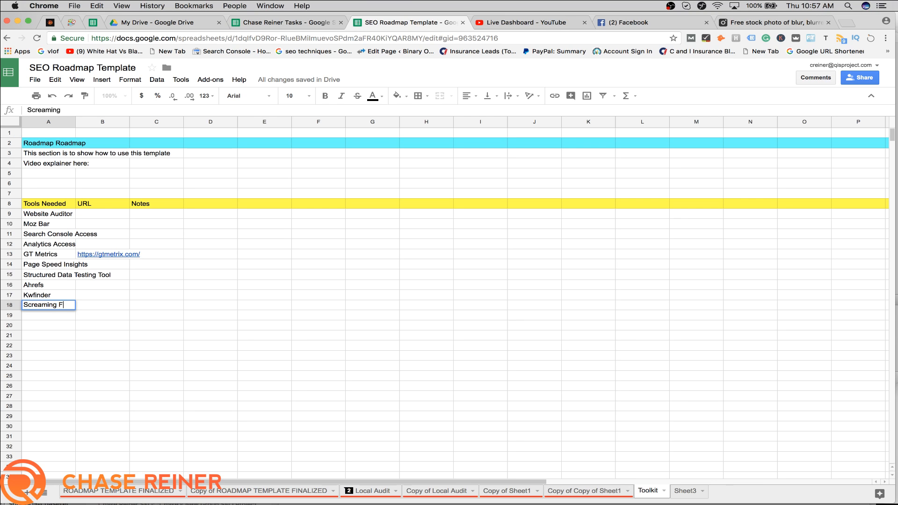
text(rog)
click(86, 324)
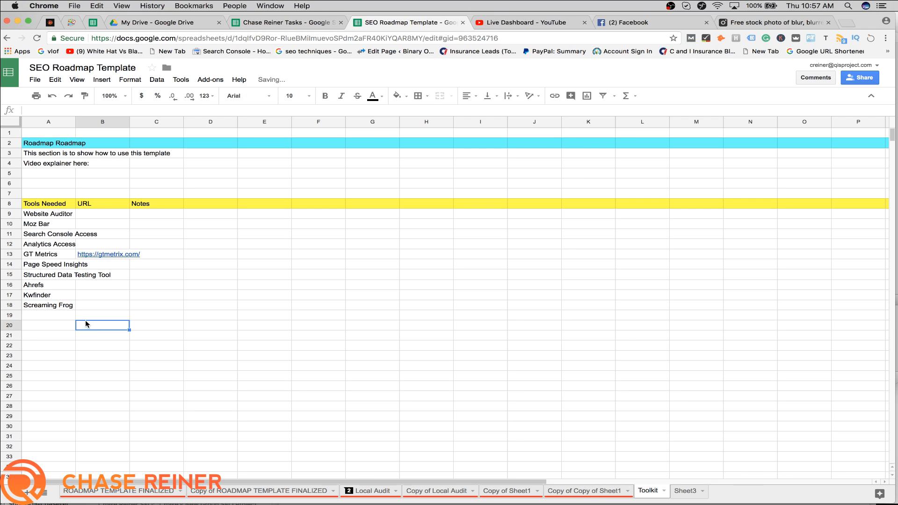
Step: Compare the Website Auditor and Screaming Frog entries in the Tools Needed list
click(66, 218)
click(60, 307)
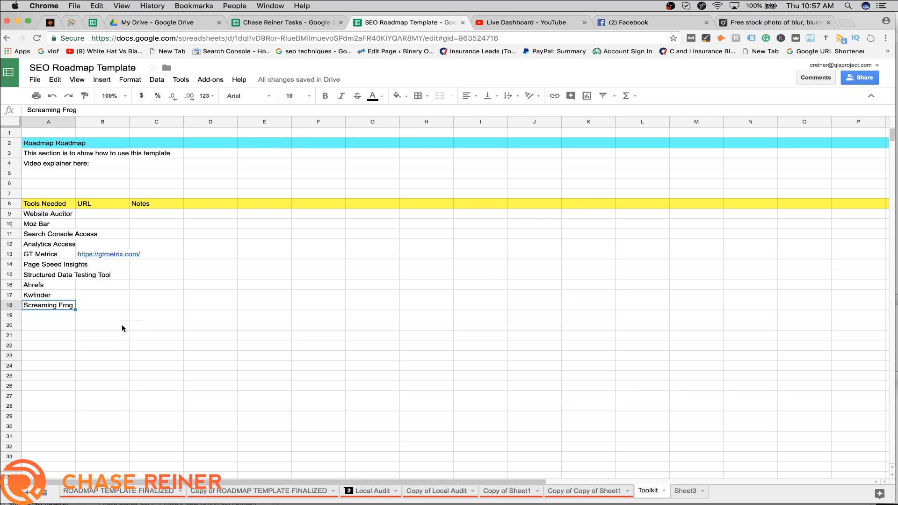
click(60, 218)
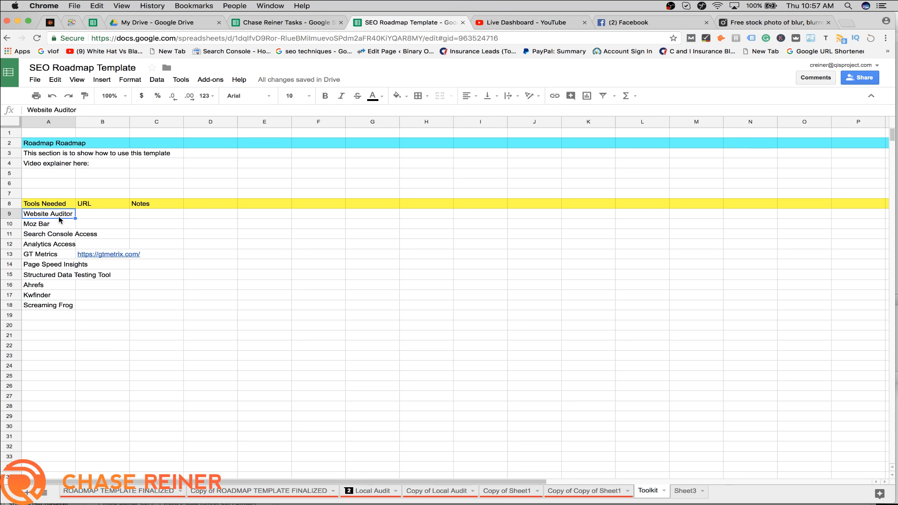
click(71, 303)
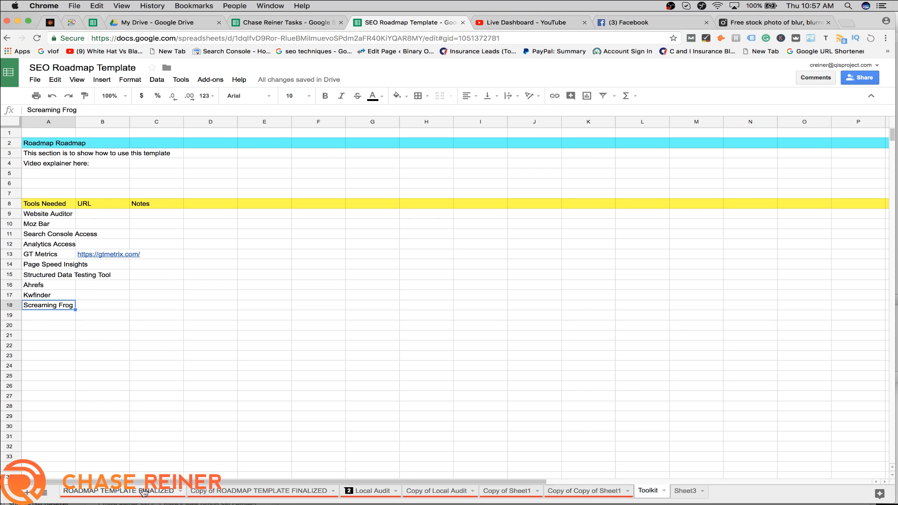
Step: Return to the ROADMAP TEMPLATE FINALIZED sheet and launch Screaming Frog SEO Spider
click(159, 491)
key(super+space)
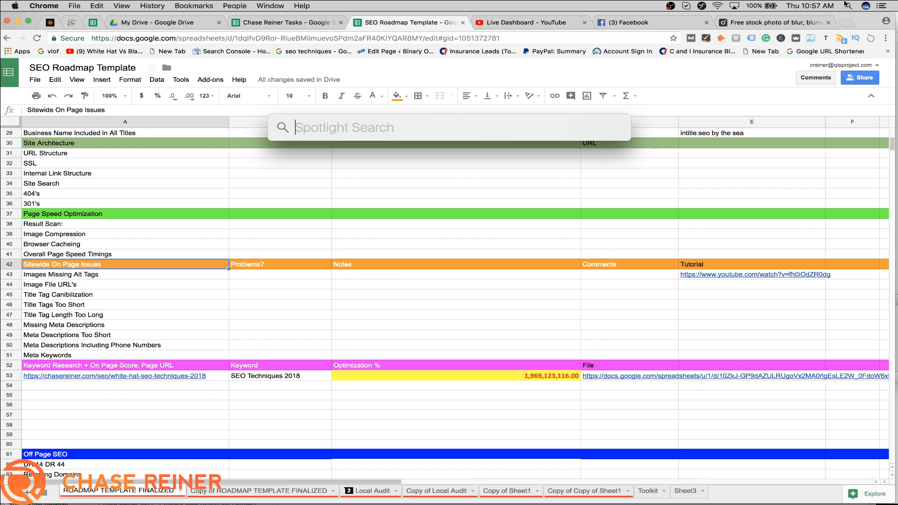
text(scream)
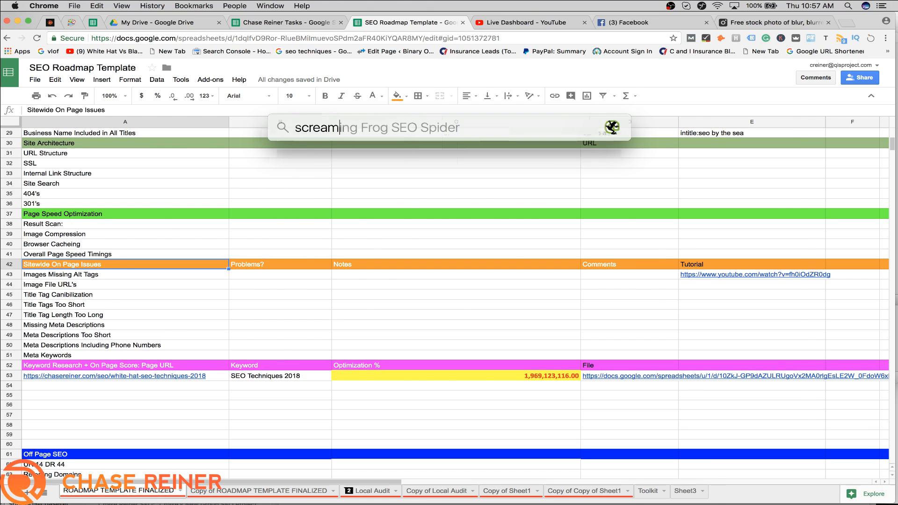
key(Return)
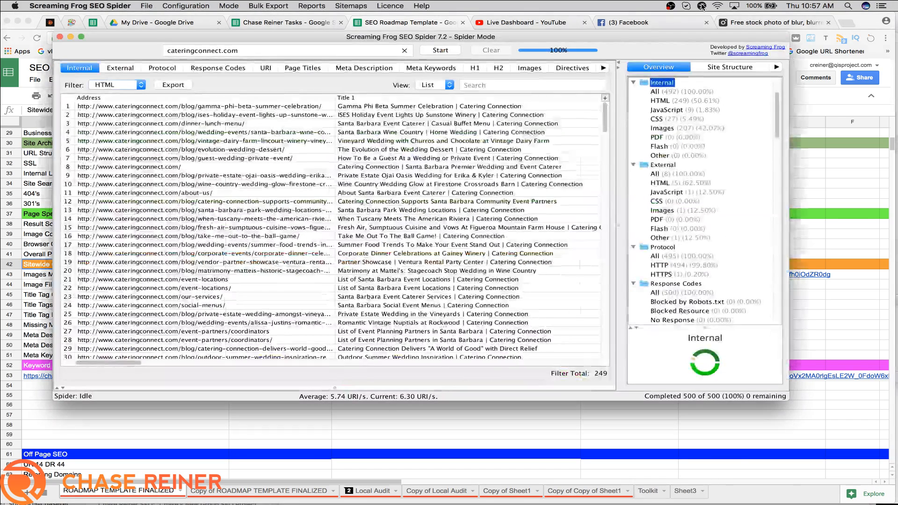
Step: Examine the crawled internal HTML pages of cateringconnect.com, including their addresses, titles and meta descriptions
click(308, 52)
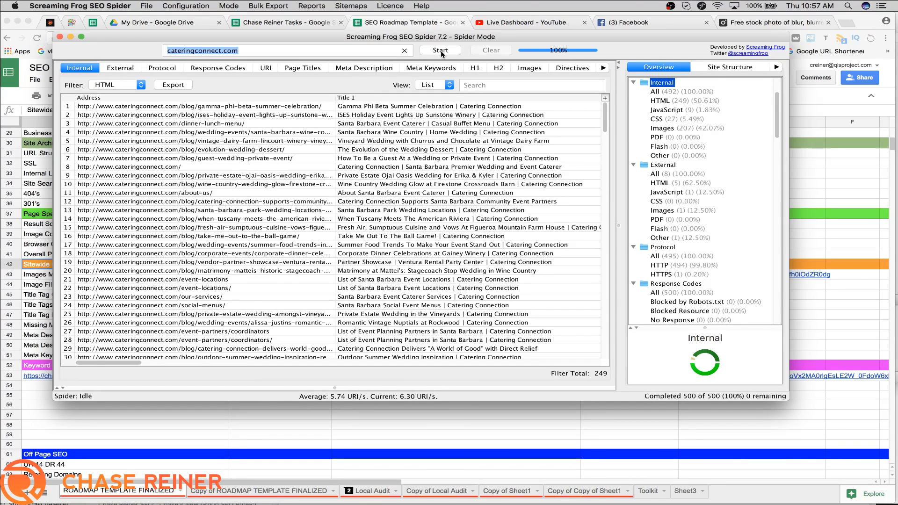
drag(306, 40, 343, 40)
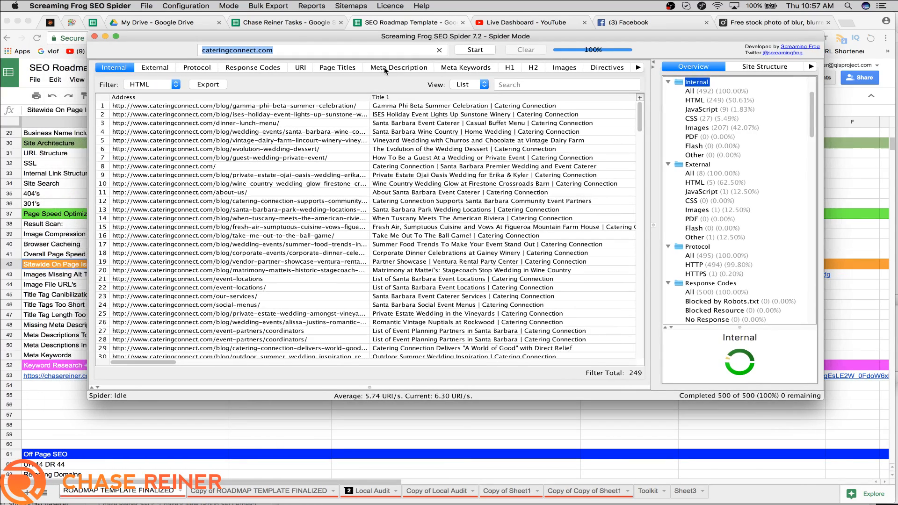
scroll(398, 101, down, 1)
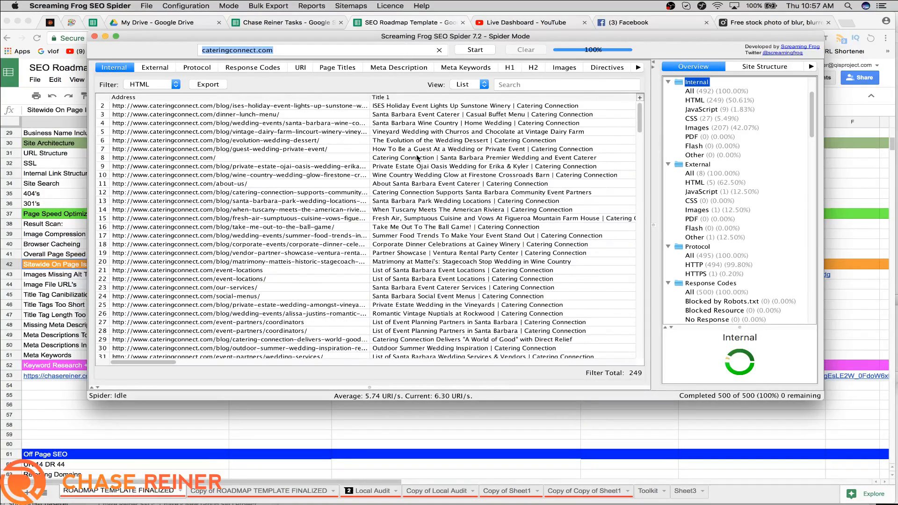
scroll(421, 149, up, 1)
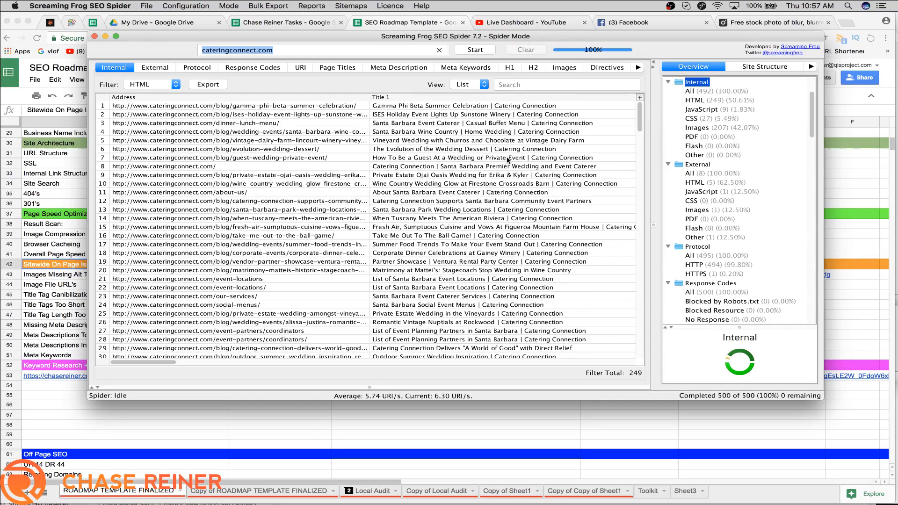
scroll(487, 220, down, 10)
scroll(488, 213, up, 10)
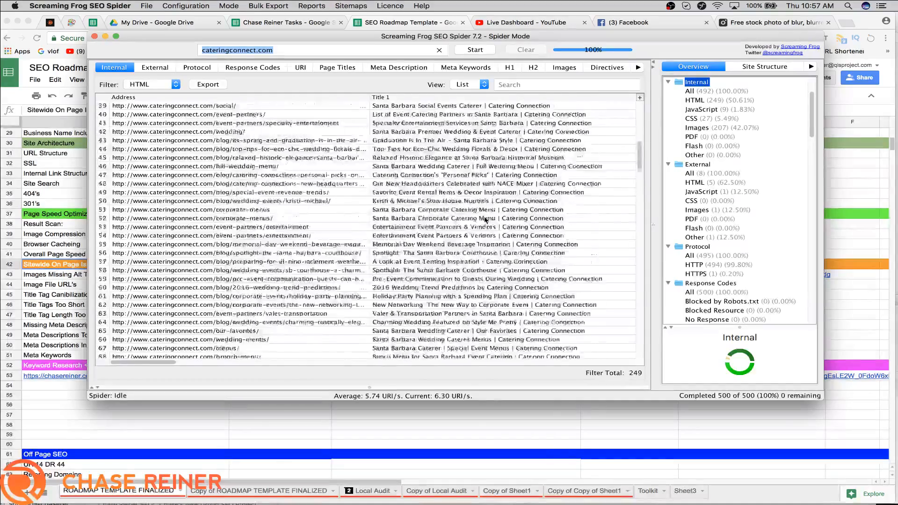
scroll(488, 209, down, 10)
scroll(496, 187, right, 5)
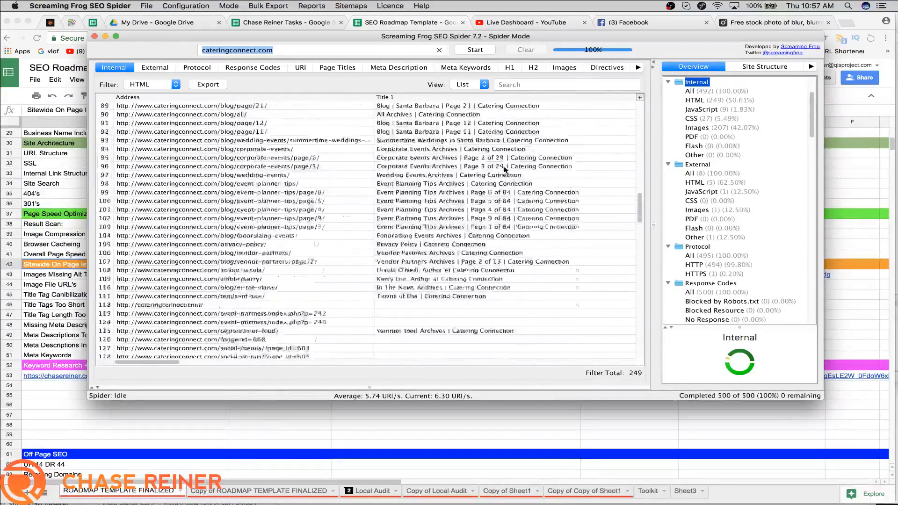
scroll(505, 170, up, 10)
click(153, 85)
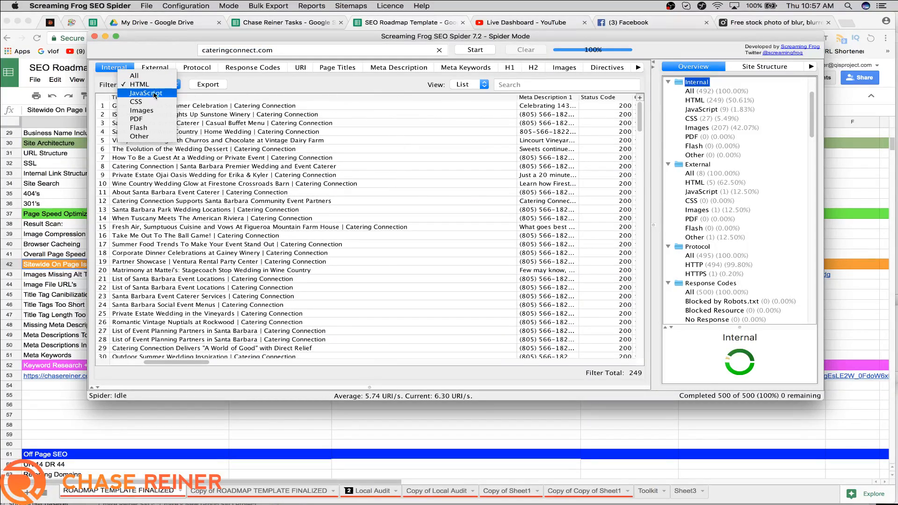
click(156, 86)
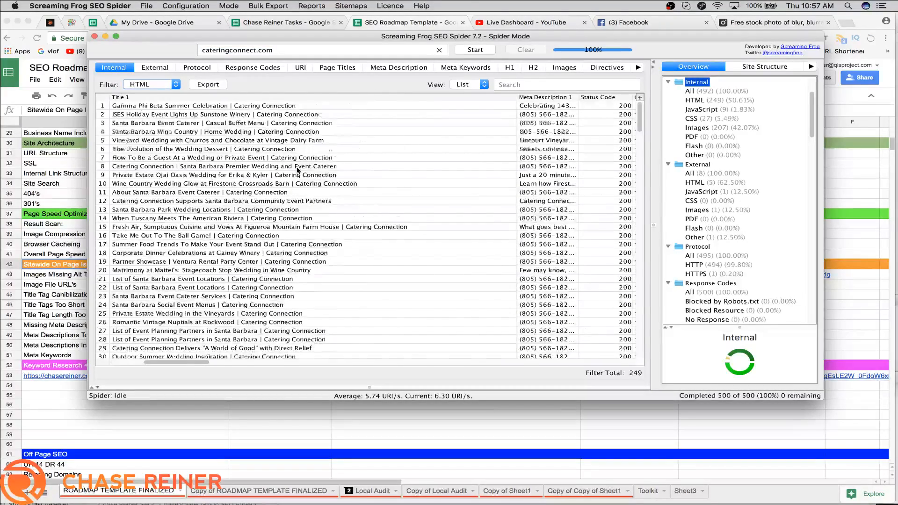
scroll(298, 169, down, 10)
scroll(297, 170, left, 5)
scroll(298, 170, down, 20)
scroll(297, 170, up, 20)
scroll(298, 170, right, 5)
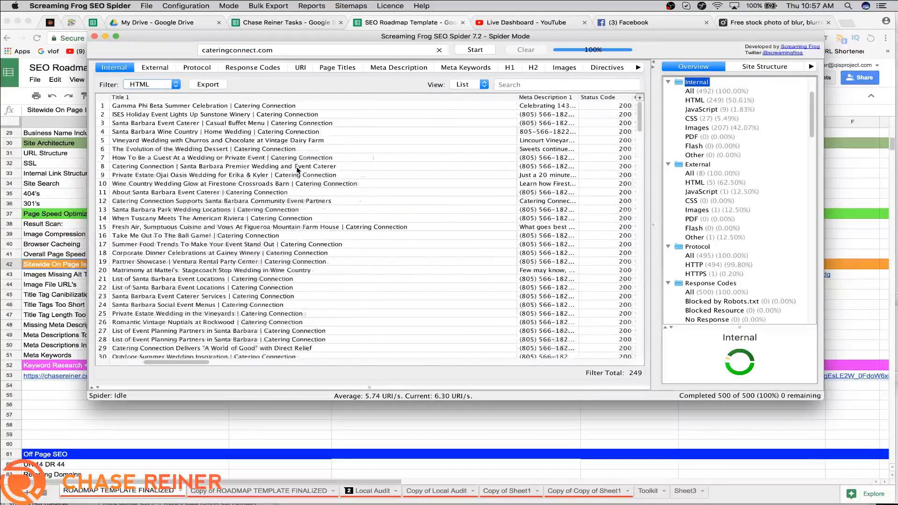
scroll(298, 170, left, 5)
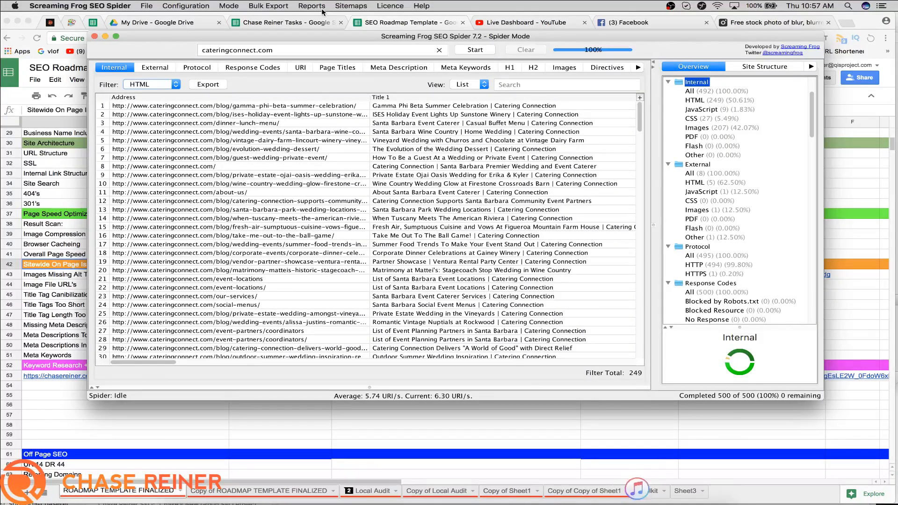
Step: Switch back to the SEO Roadmap Template in Chrome and select the Images Missing Alt Tags item
click(81, 245)
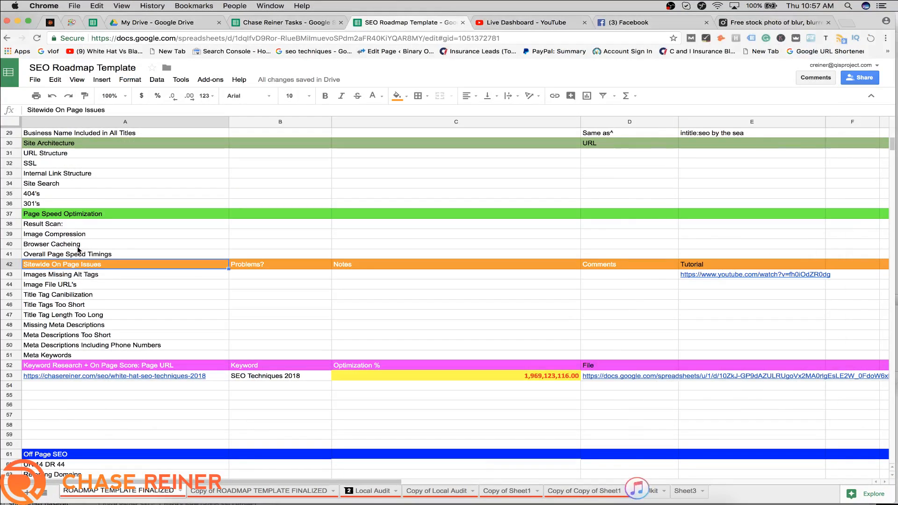
click(119, 286)
click(133, 275)
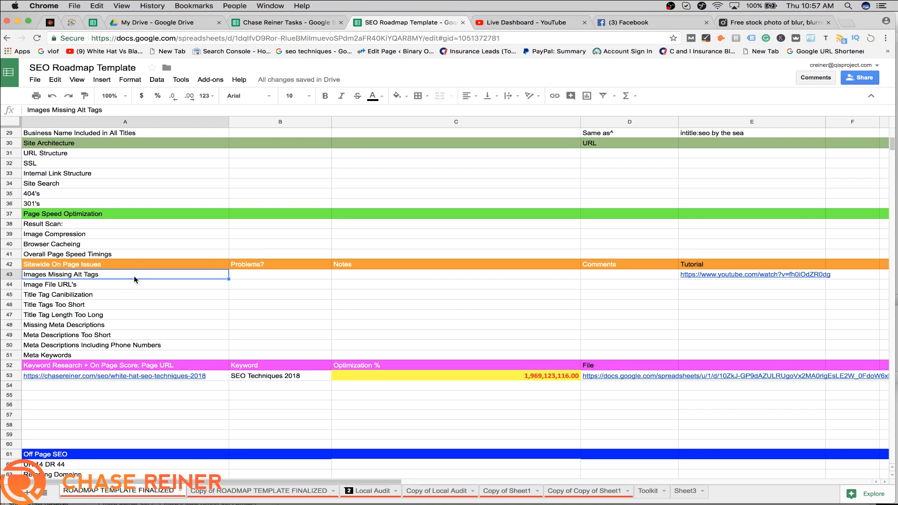
scroll(152, 279, down, 1)
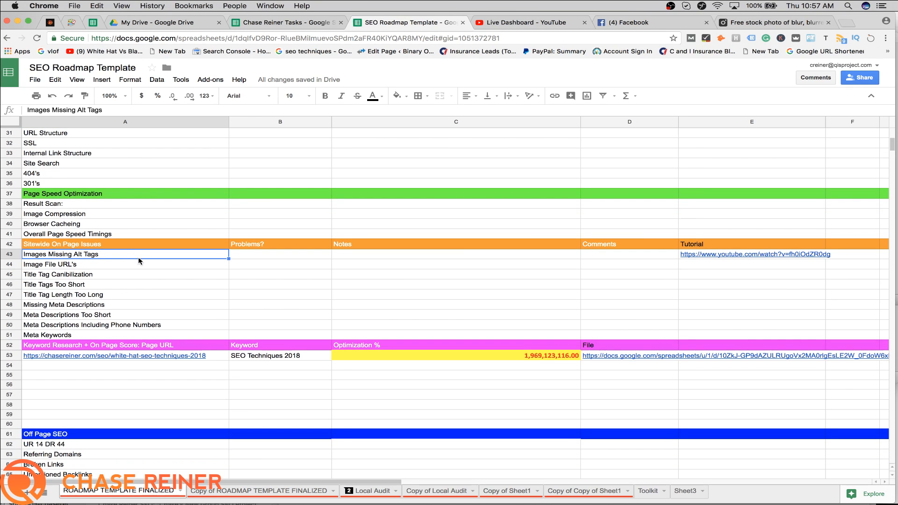
Step: Switch to Screaming Frog SEO Spider, widen the overview pane and filter the crawled images to Missing Alt Text
key(super+Tab)
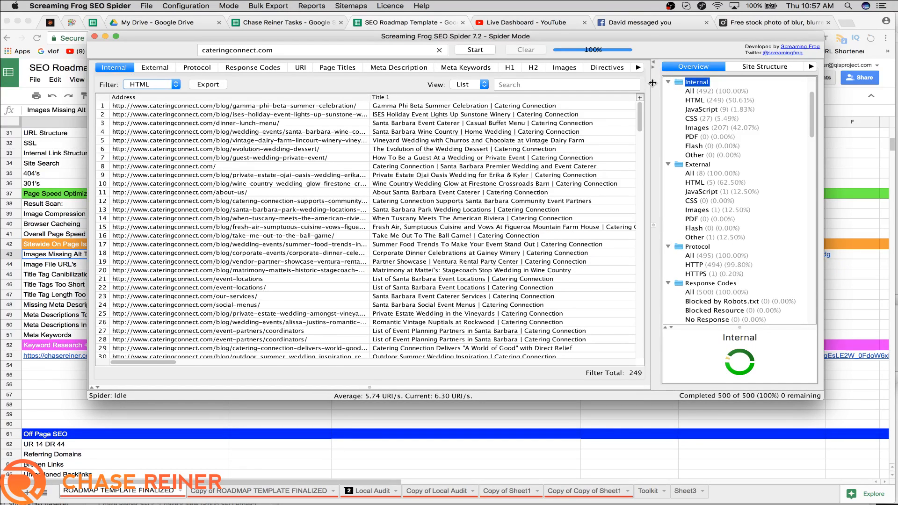
drag(654, 83, 635, 86)
click(594, 68)
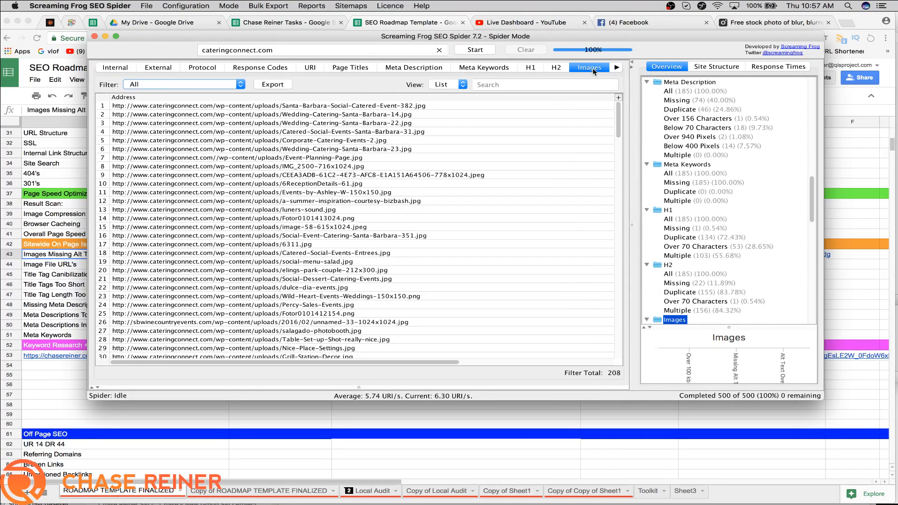
scroll(696, 234, down, 5)
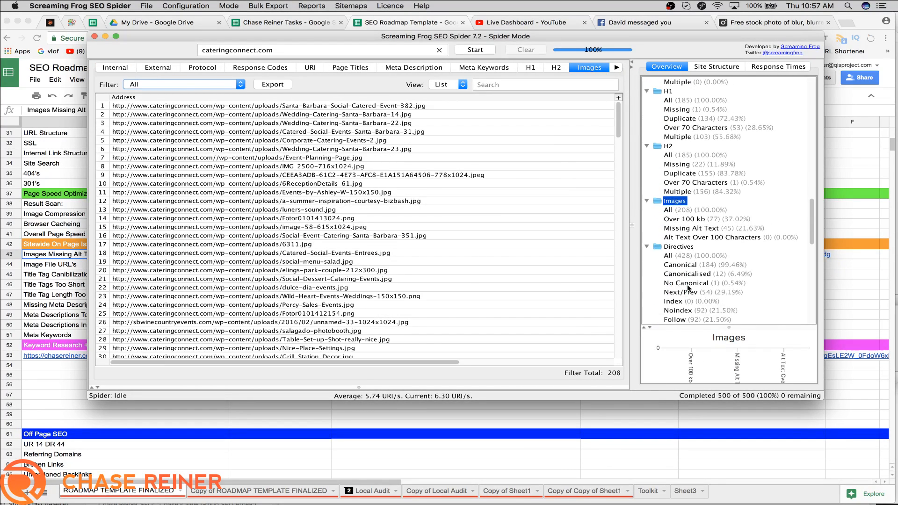
click(696, 229)
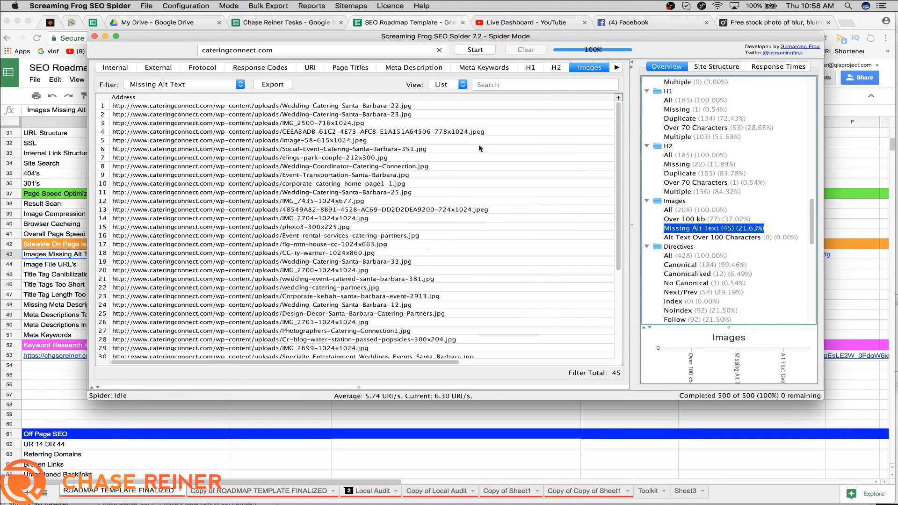
Step: Start a bulk export of the images missing alt text
click(270, 5)
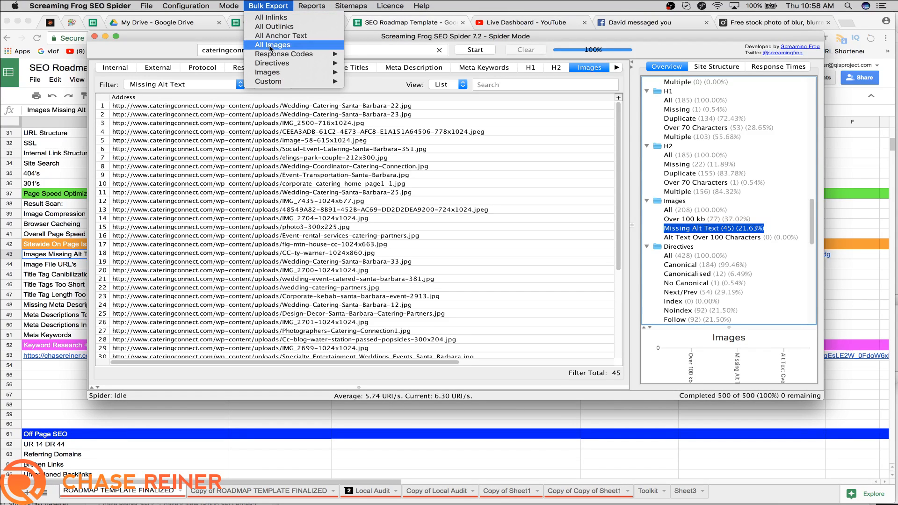
click(279, 72)
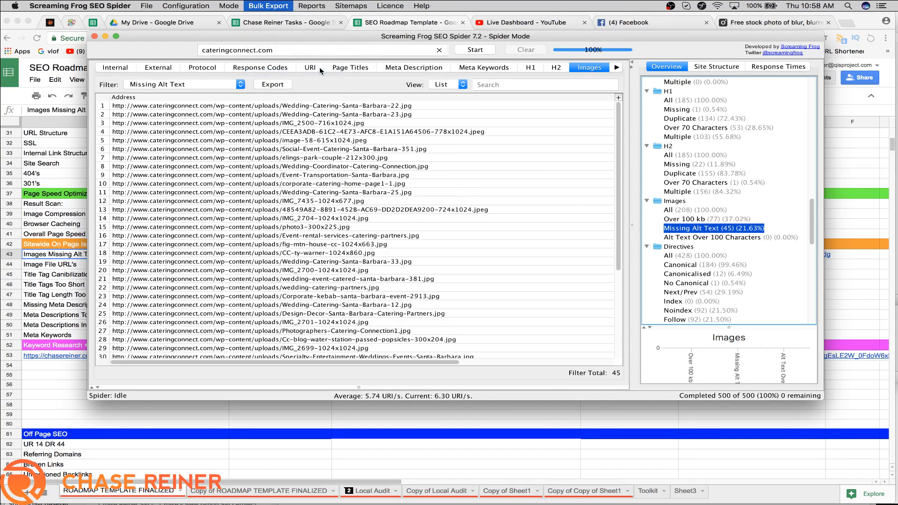
click(283, 5)
mouse_move(300, 72)
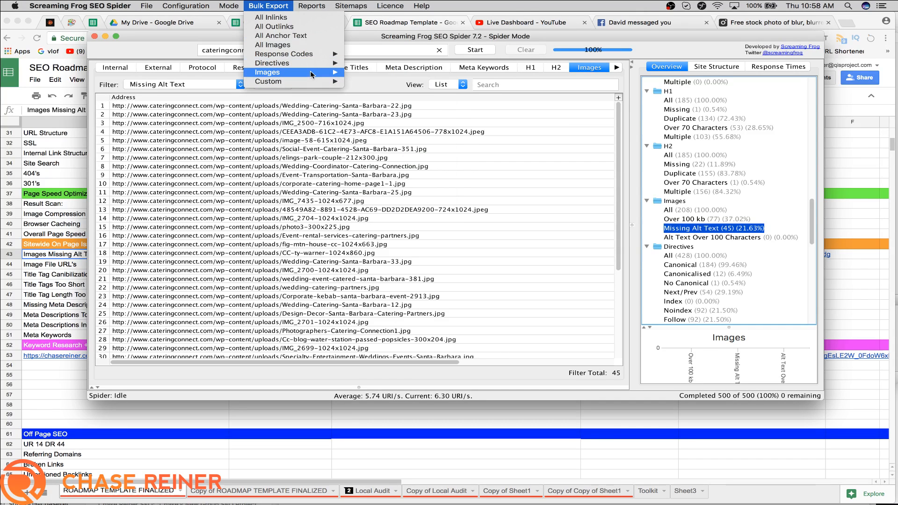
click(387, 74)
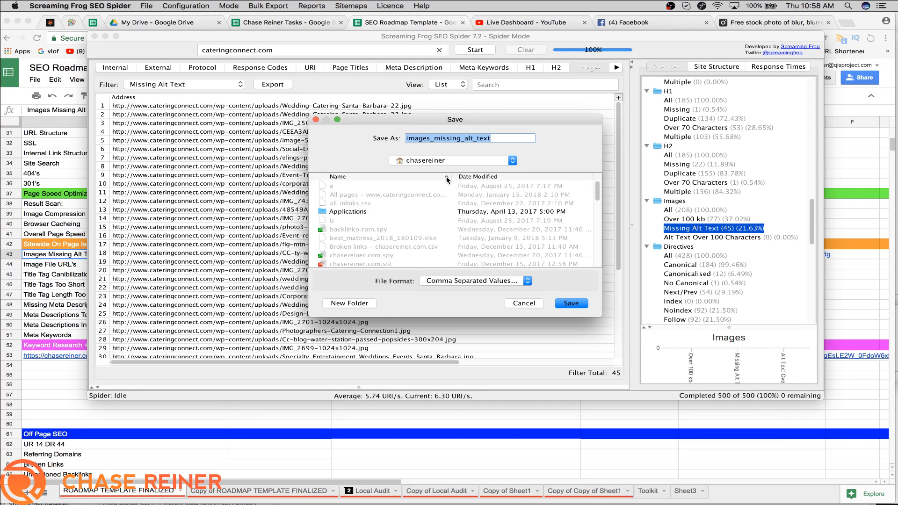
Step: Set the export's save location to the Desktop folder
click(449, 161)
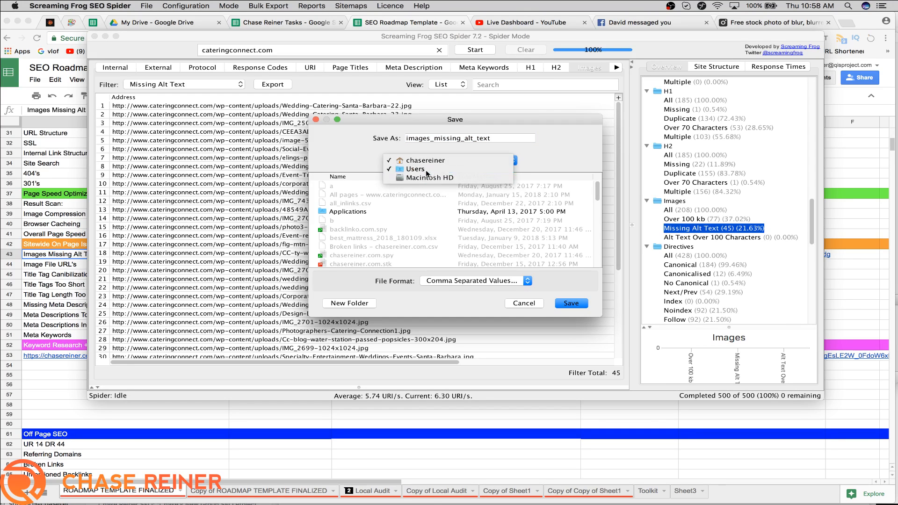
click(426, 169)
click(432, 161)
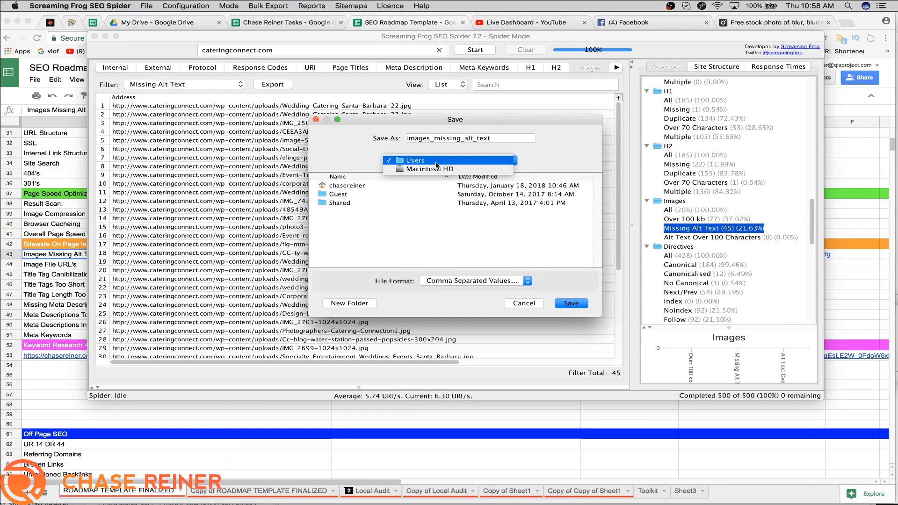
click(363, 193)
double_click(373, 187)
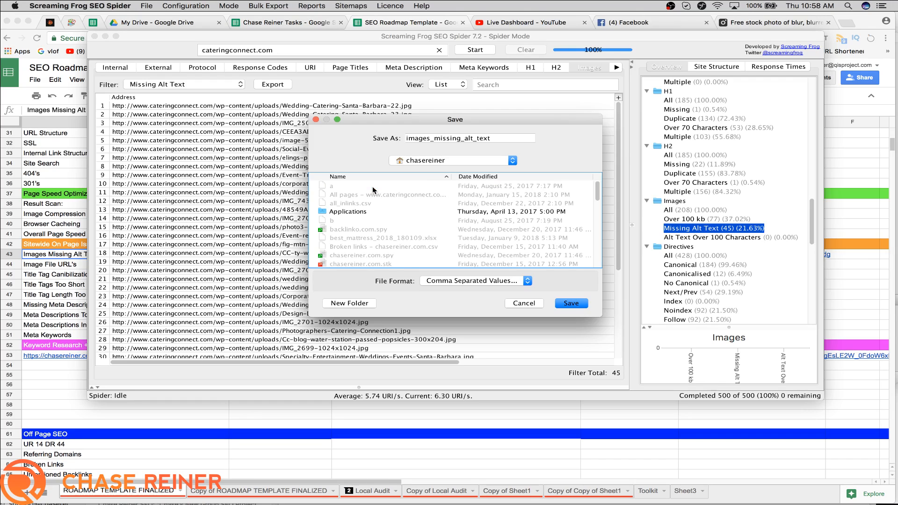
scroll(407, 236, down, 10)
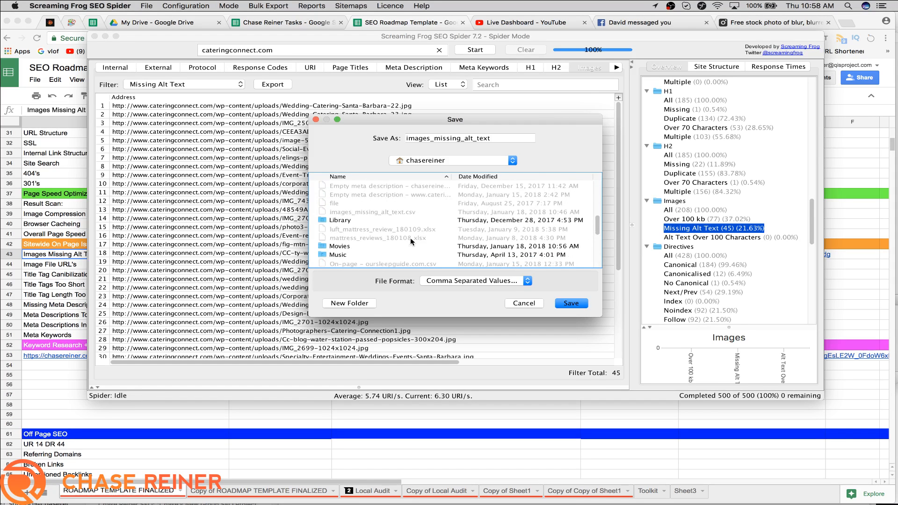
scroll(412, 241, down, 5)
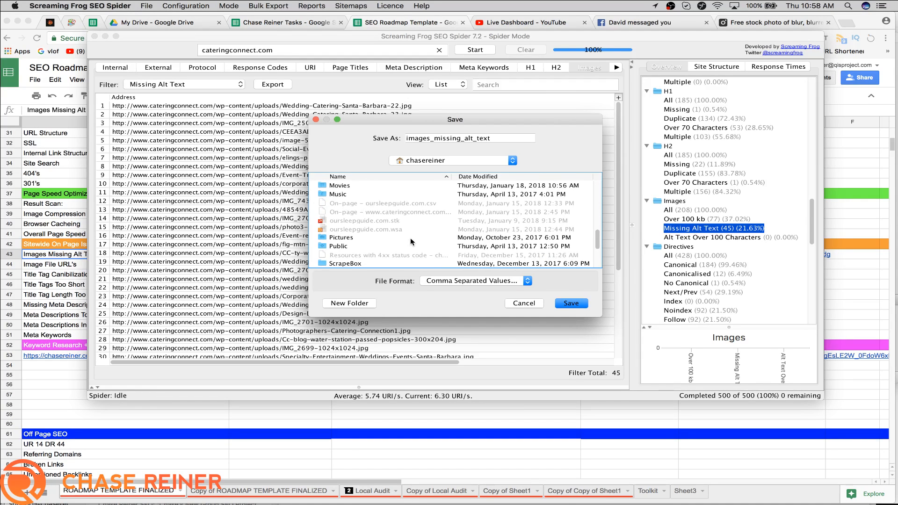
scroll(403, 239, up, 6)
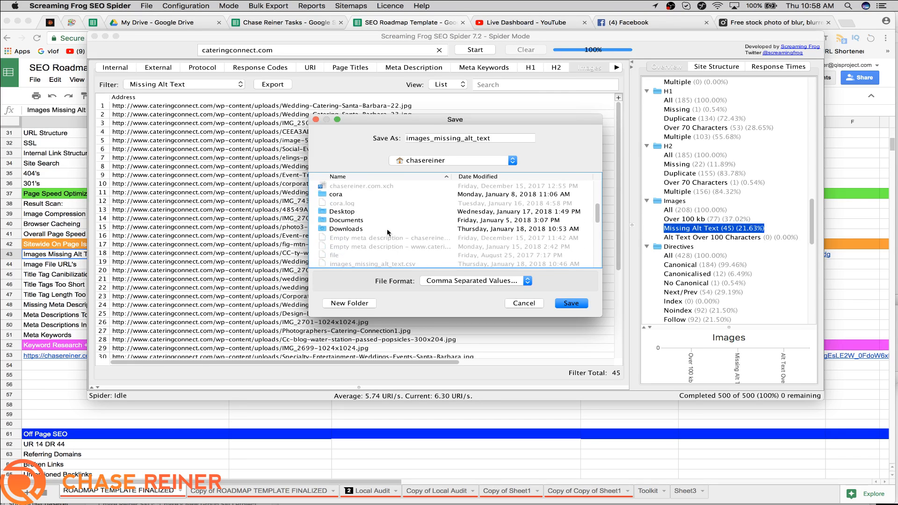
double_click(365, 214)
click(415, 222)
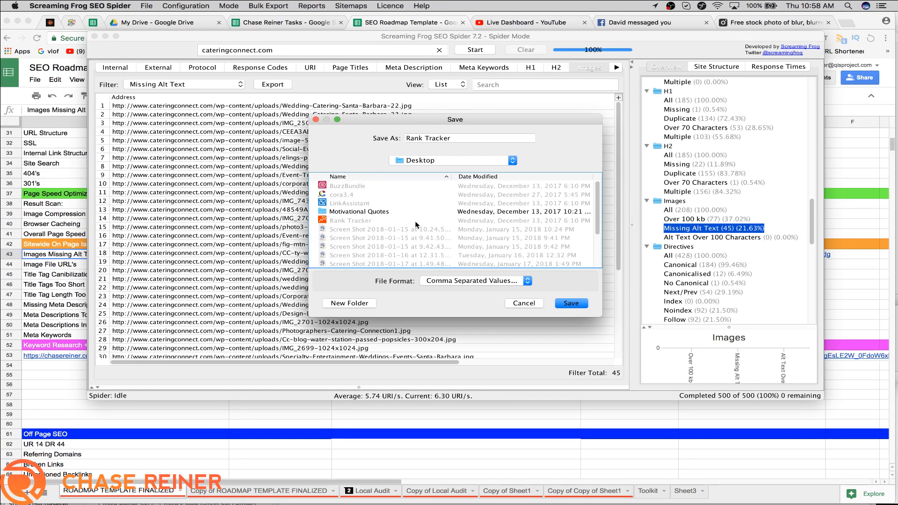
Step: Create a new folder on the Desktop named SEO Audit Export for the export
click(375, 303)
text(SEO)
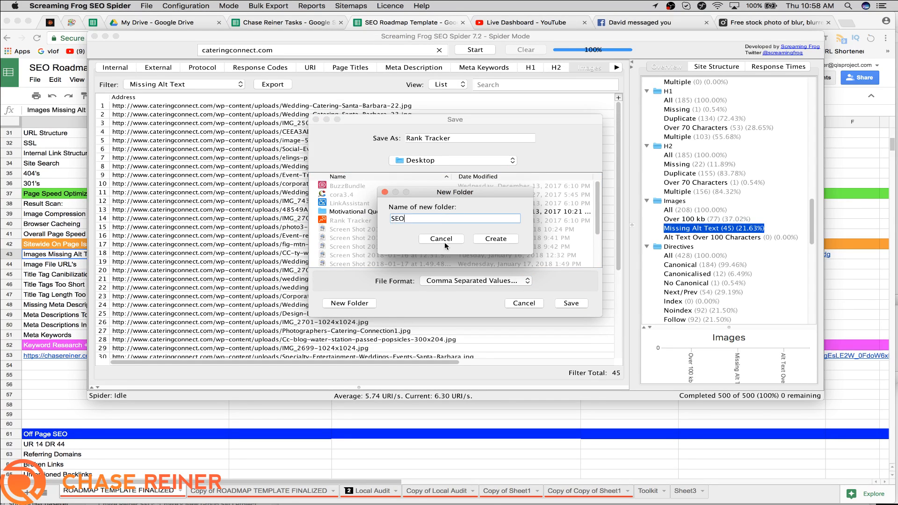
text( Audit Export)
click(490, 239)
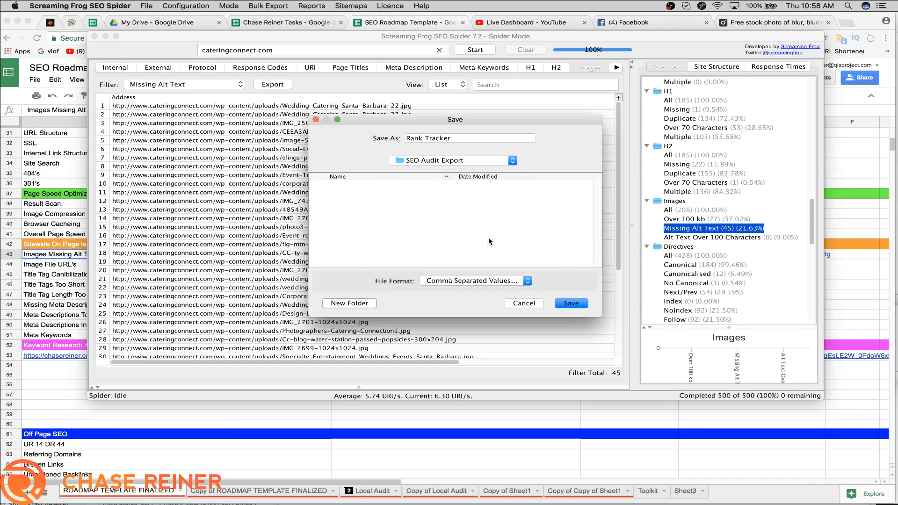
Step: Name the export file Images without alt tags and save it in the SEO Audit Export folder
triple_click(456, 139)
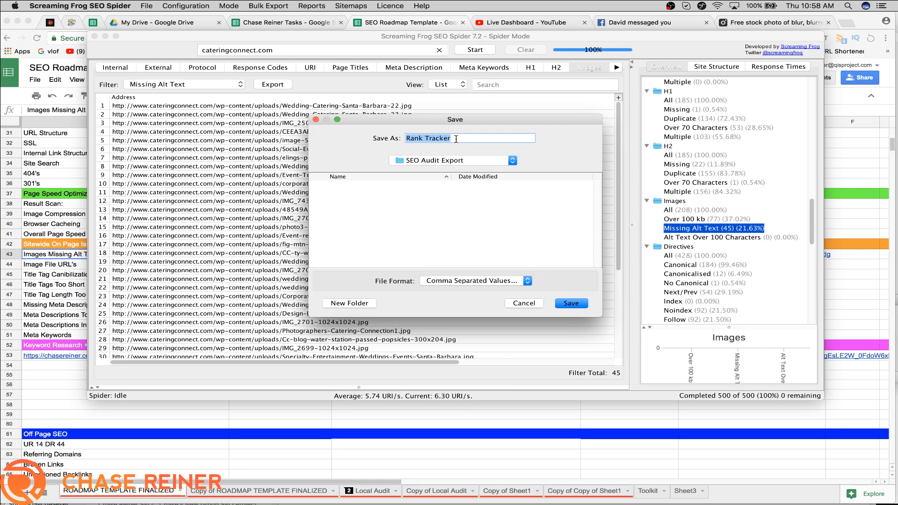
text(Alt tag)
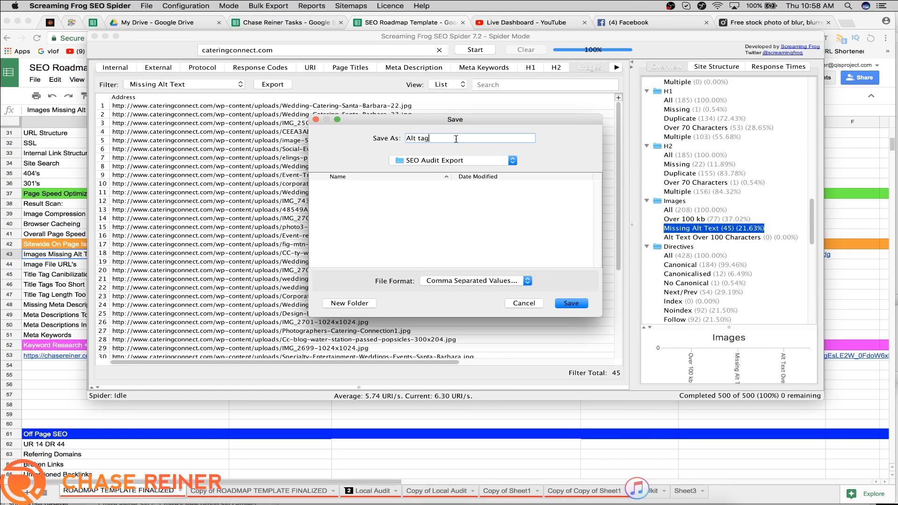
key(super+a)
text(Images without alt tags)
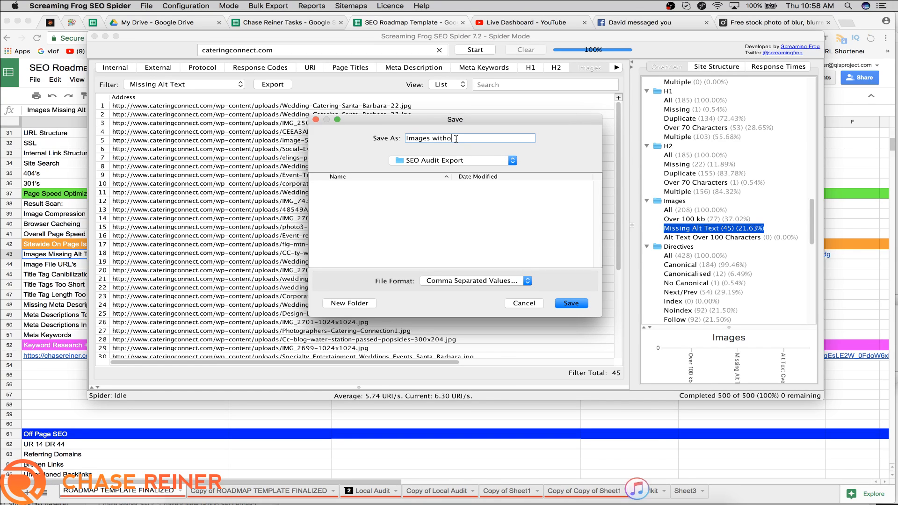
click(570, 302)
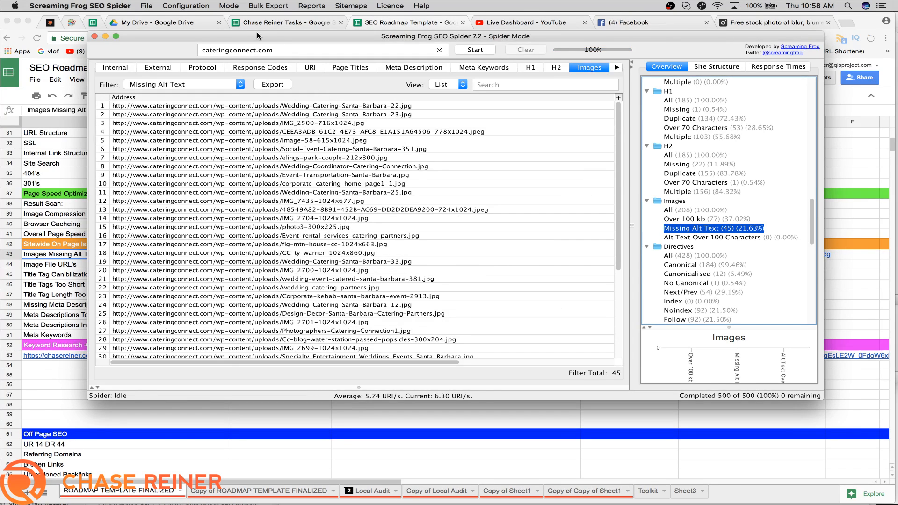
Step: Switch back to the SEO Roadmap Template in Chrome and select the Problems? cell of the Images Missing Alt Tags row
drag(257, 36, 375, 55)
click(283, 256)
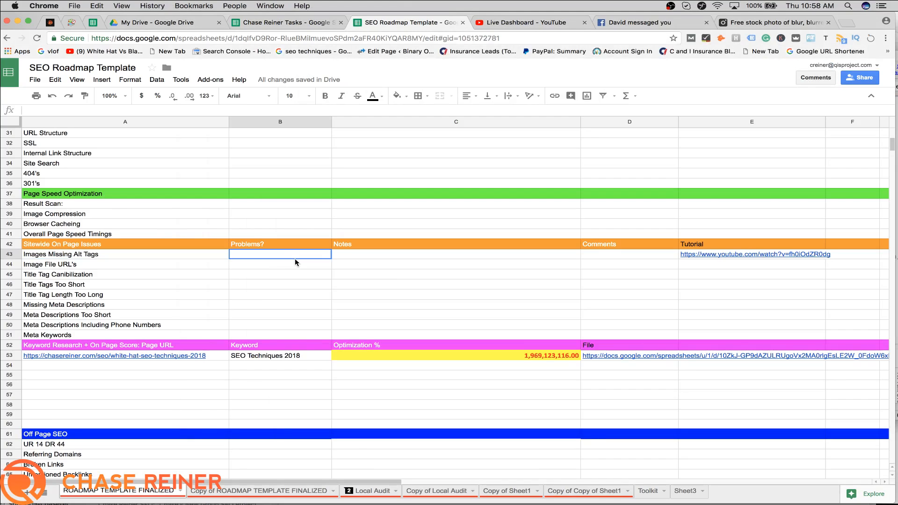
drag(164, 254, 160, 334)
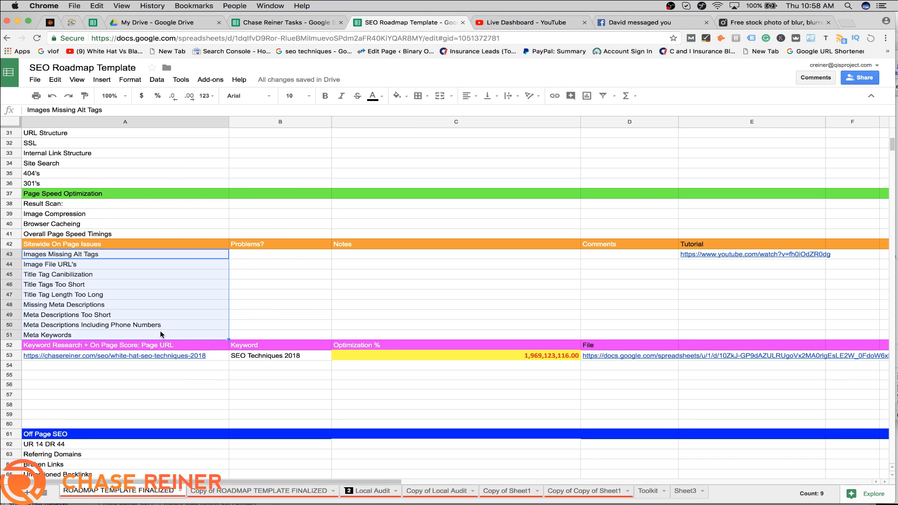
click(287, 257)
click(154, 263)
key(super+Tab)
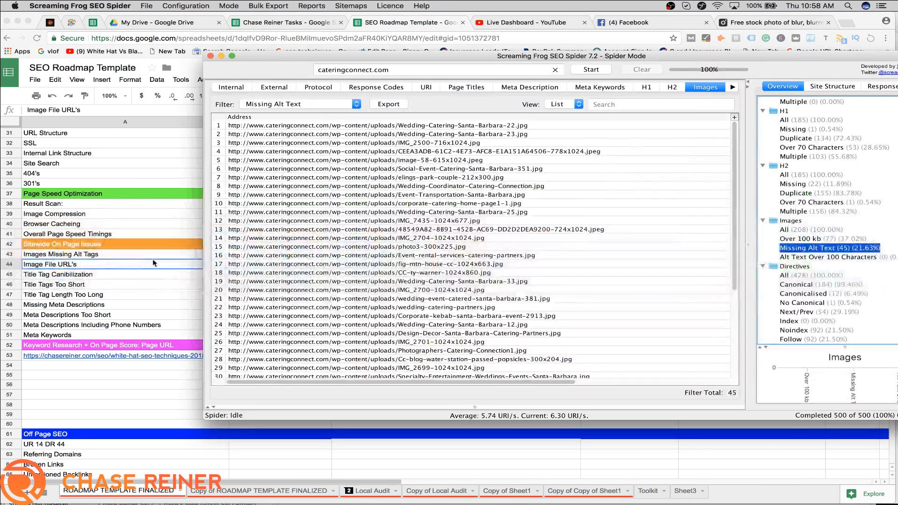
click(154, 263)
click(181, 252)
click(258, 255)
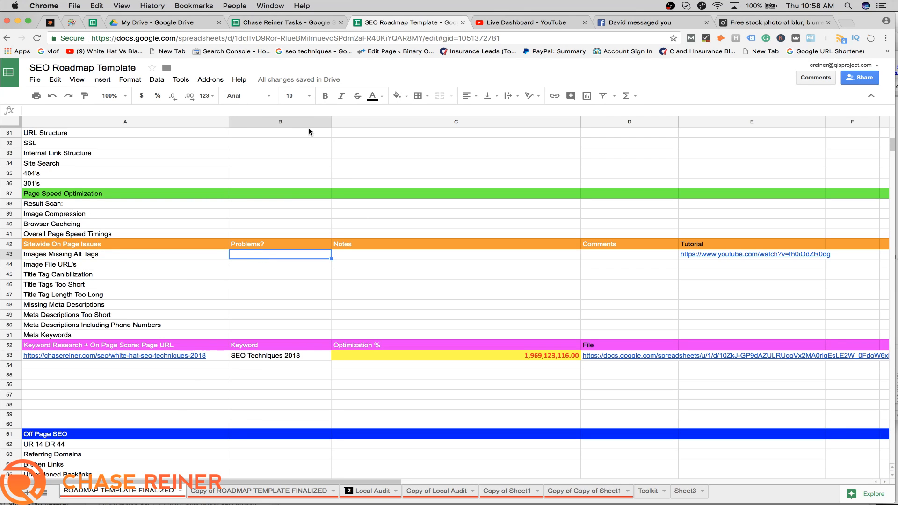
Step: Upload Images without alt tags.csv from the Desktop's SEO Audit Export folder to open it as a Google spreadsheet
click(36, 80)
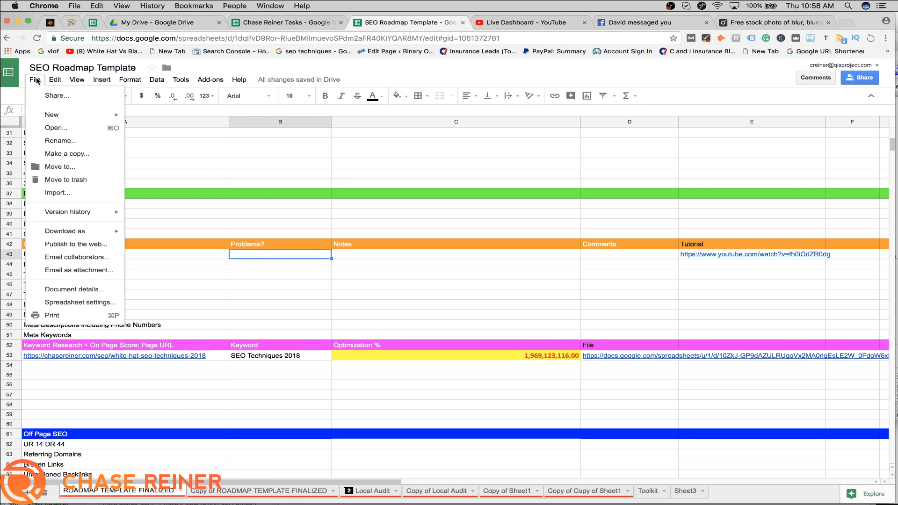
click(66, 128)
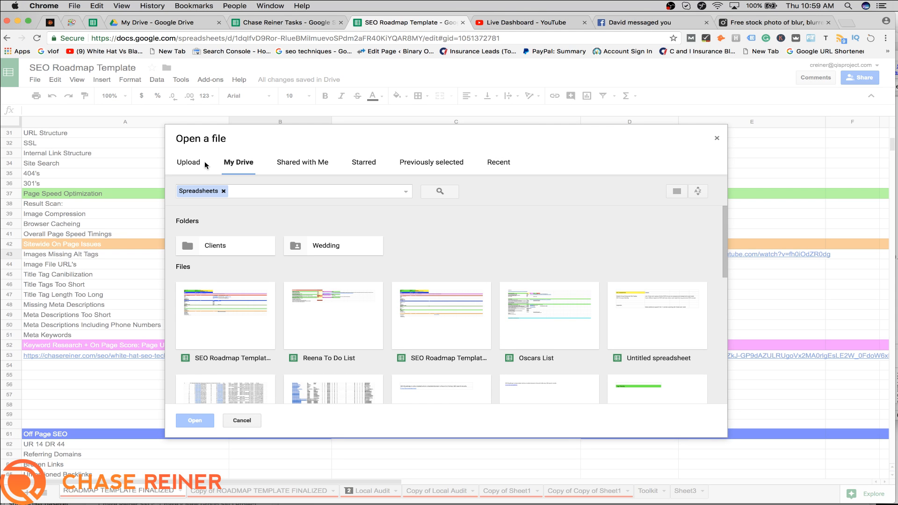
click(188, 162)
click(424, 306)
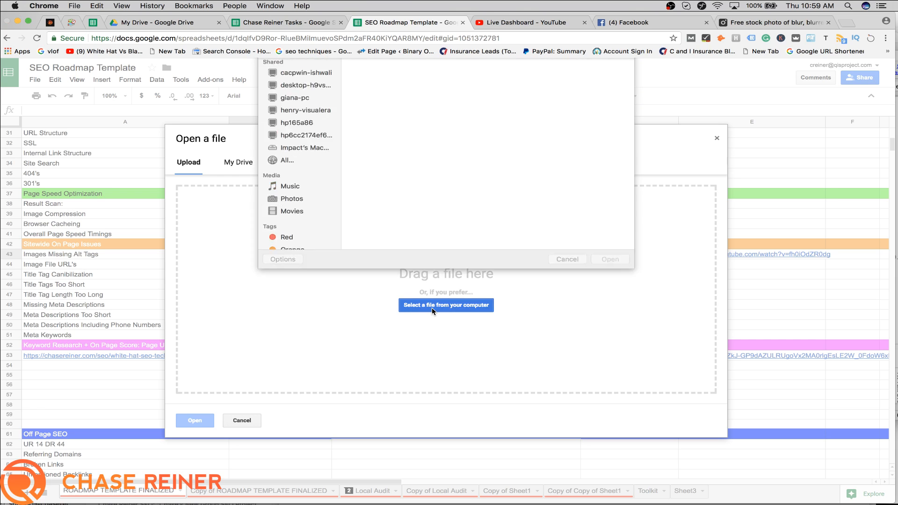
click(332, 107)
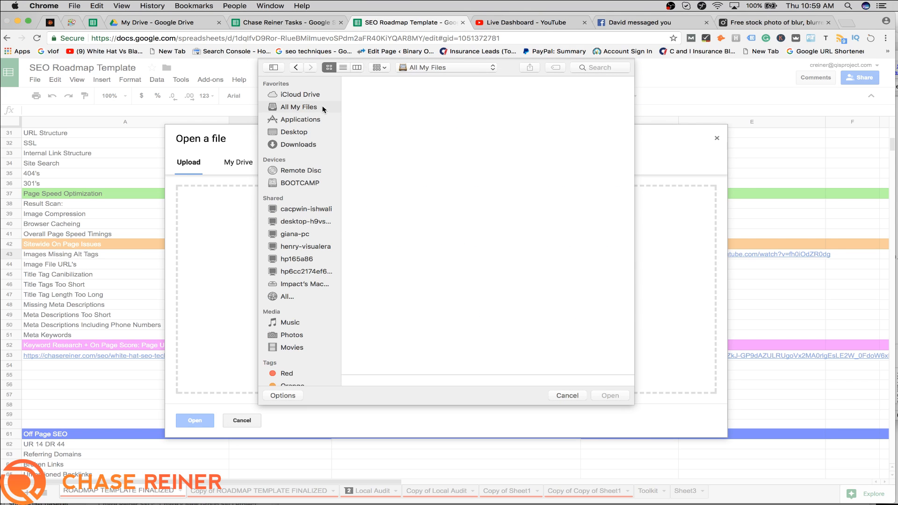
click(308, 133)
click(391, 106)
double_click(391, 107)
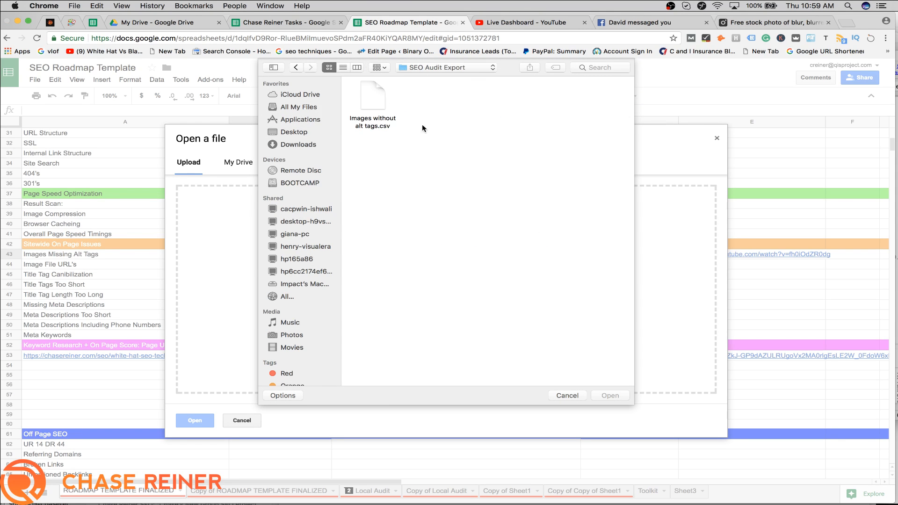
click(373, 98)
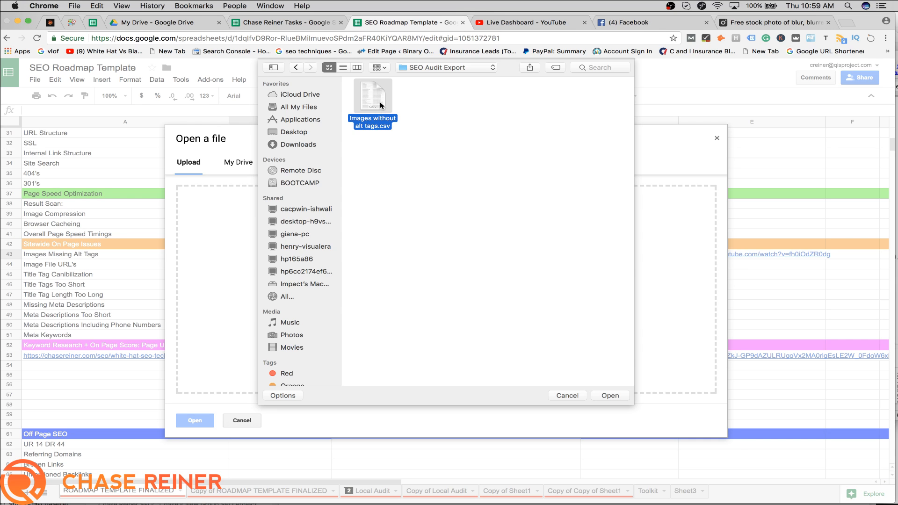
double_click(380, 103)
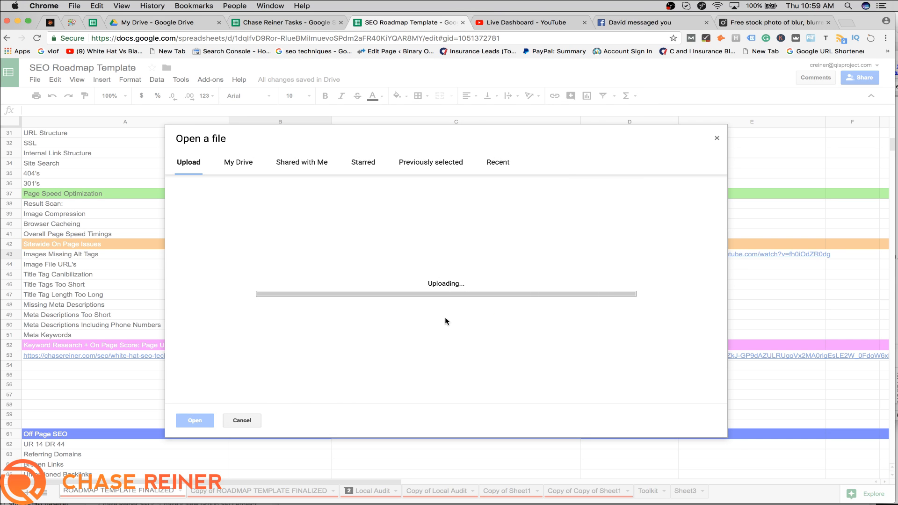
Step: Copy the web address of the Images without alt tags spreadsheet and return to the SEO Roadmap Template
click(394, 38)
key(super+c)
click(385, 24)
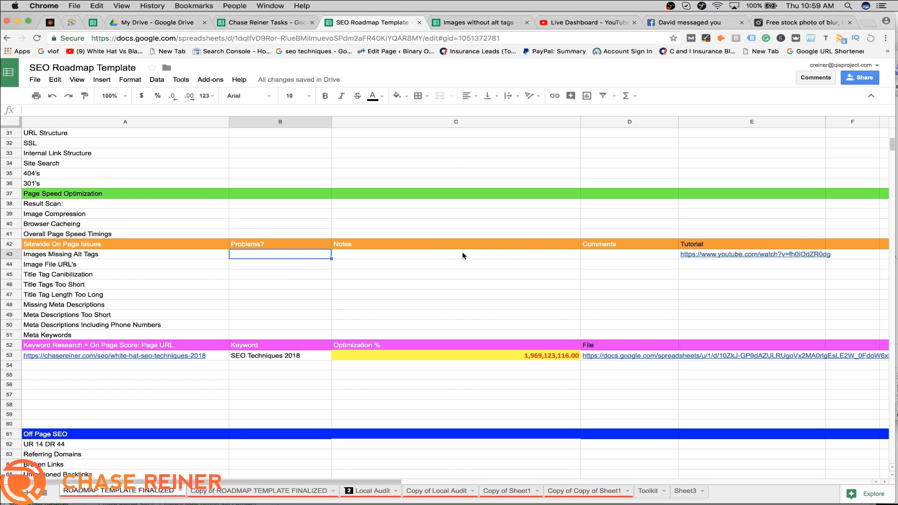
Step: Try placing the copied spreadsheet link in the Problems? cell of the Images Missing Alt Tags row
key(super+v)
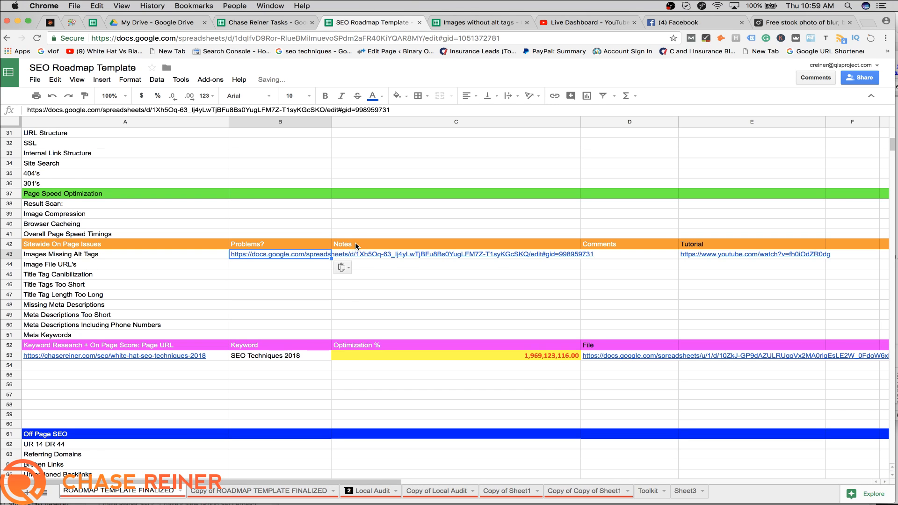
key(BackSpace)
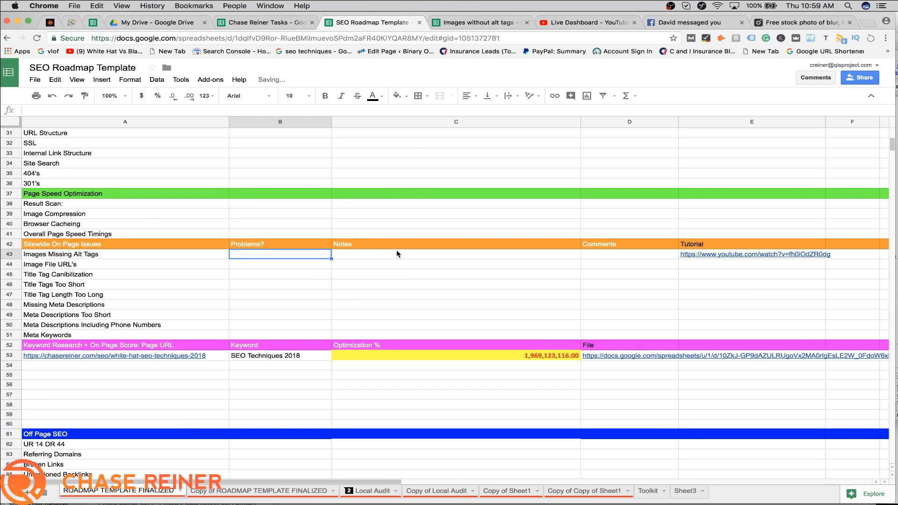
double_click(418, 255)
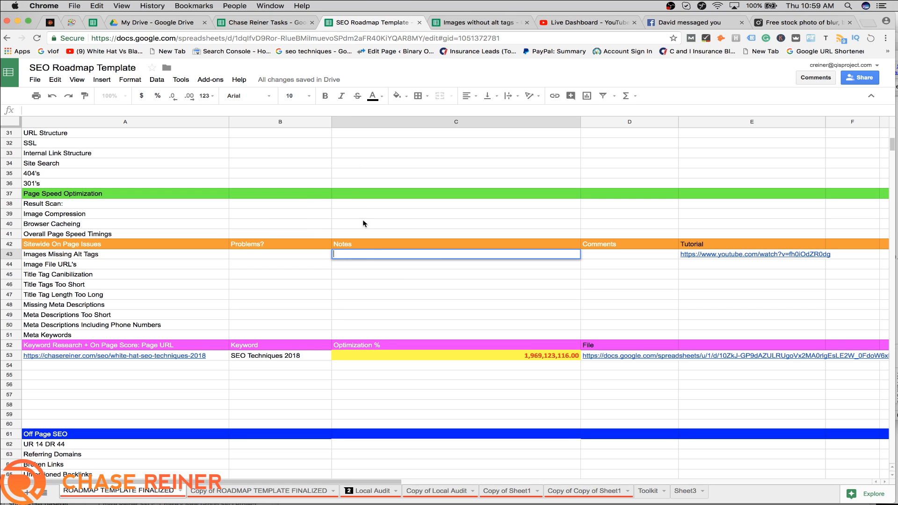
Step: Rename the Notes column header in the Sitewide On Page Issues section to URL's
click(369, 244)
double_click(369, 245)
text(URL)
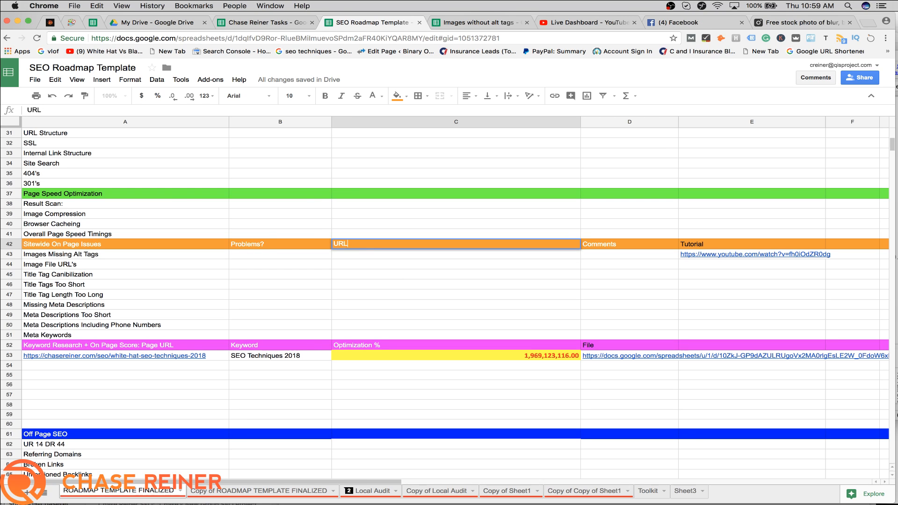
text('s)
key(Return)
Step: Paste the copied spreadsheet link under URL's in the Images Missing Alt Tags row and select the Tutorial header
key(super+v)
click(411, 285)
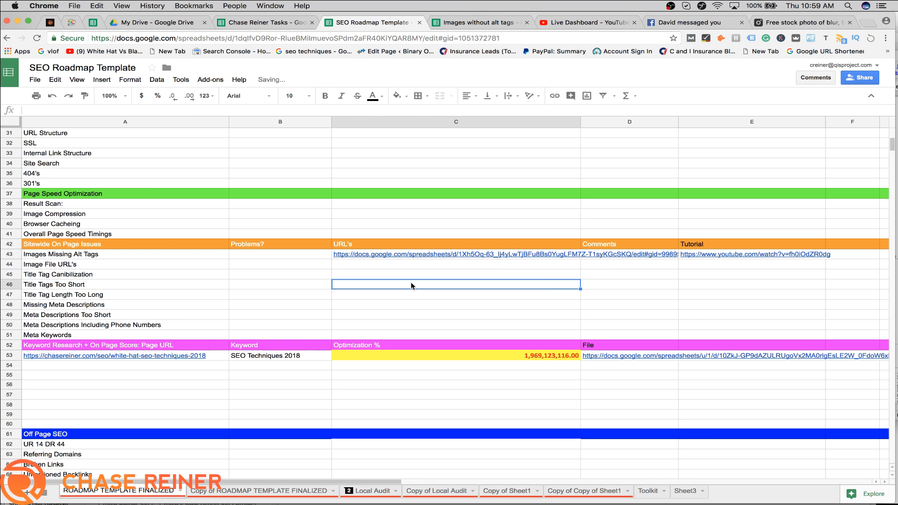
click(631, 250)
click(688, 249)
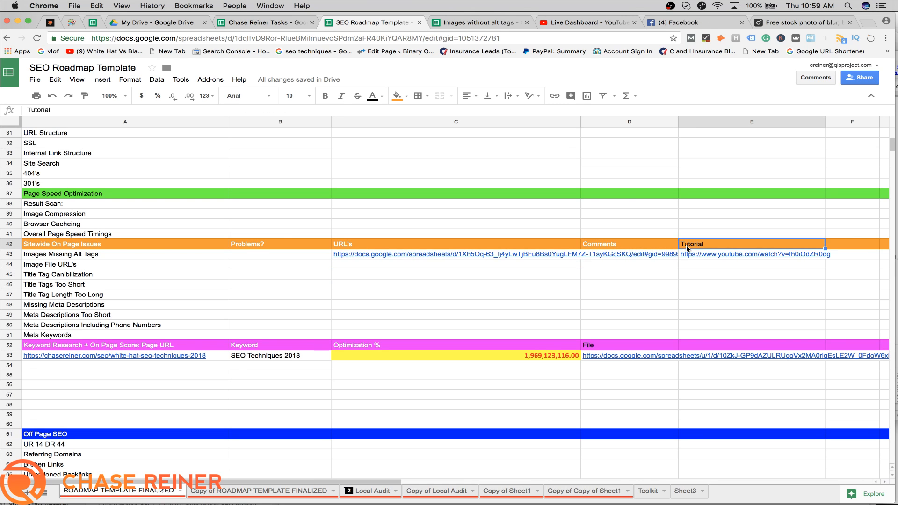
Step: Set the text colour of the Tutorial header in the Sitewide On Page Issues row to white
click(373, 96)
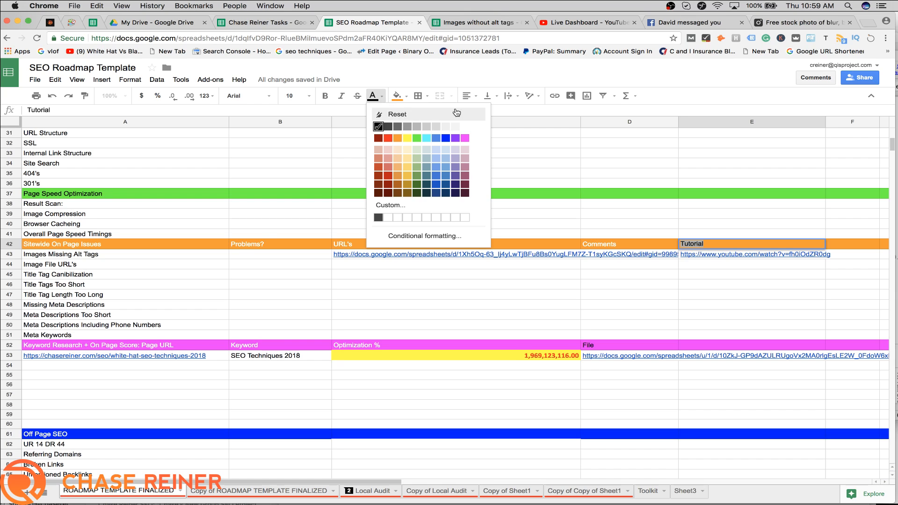
click(457, 114)
click(265, 245)
click(158, 268)
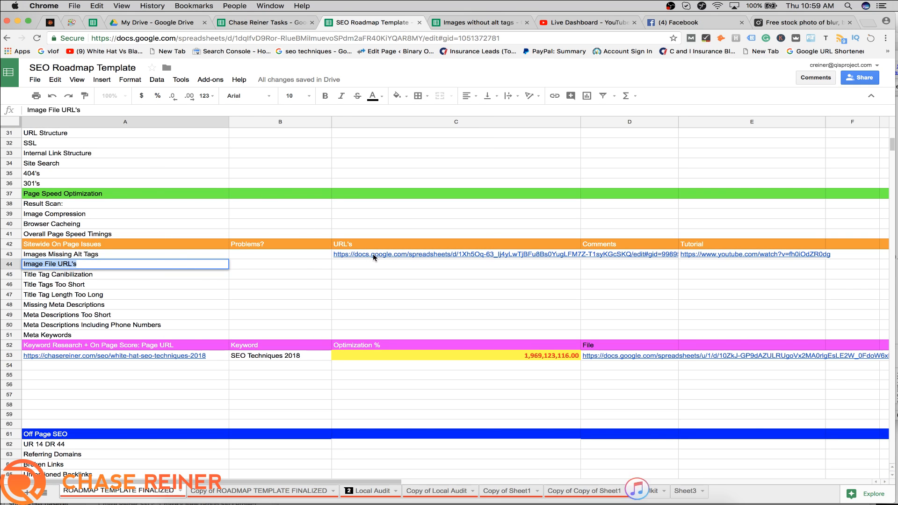
click(432, 256)
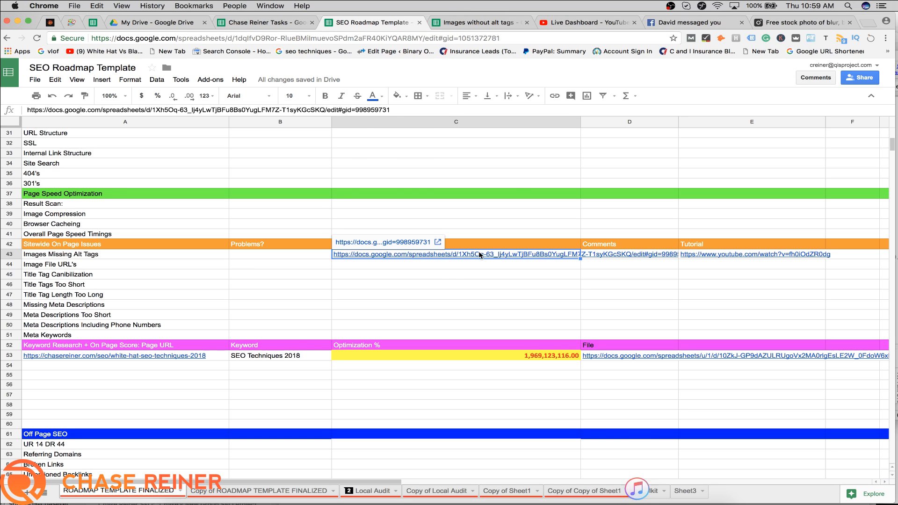
click(450, 284)
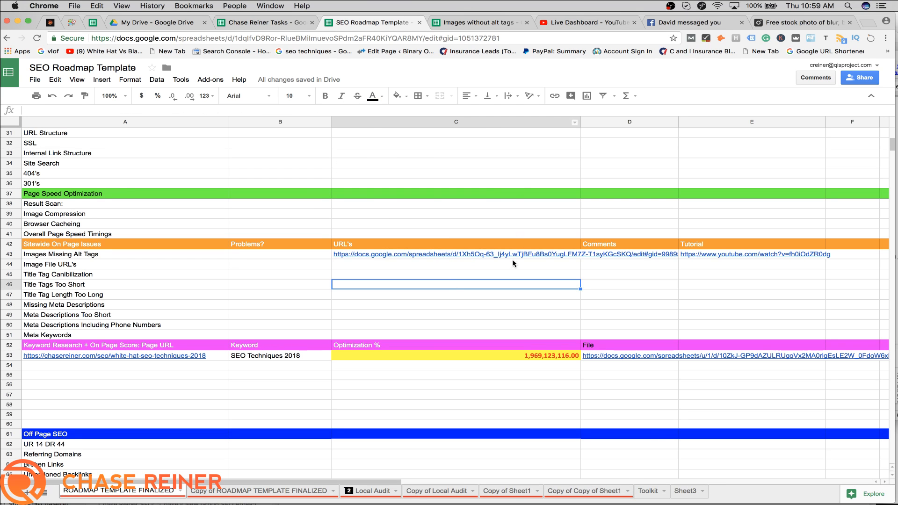
mouse_move(392, 254)
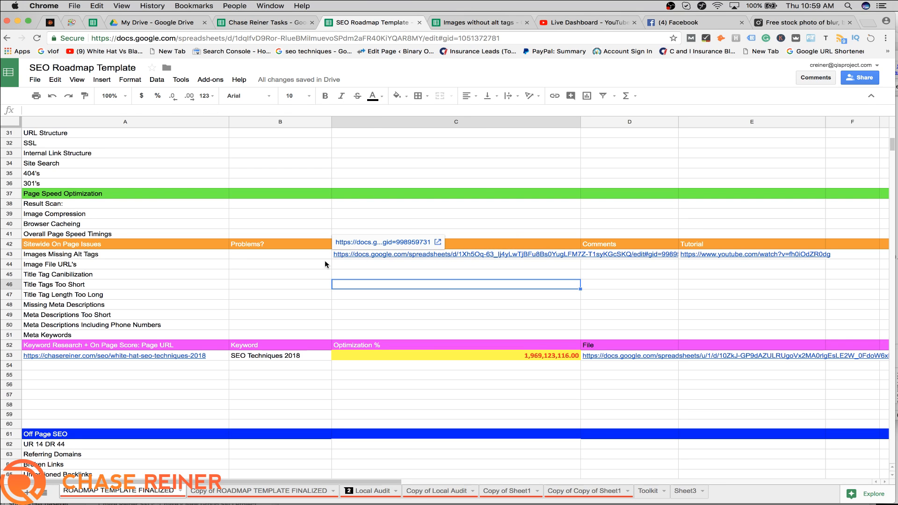
click(269, 265)
double_click(286, 253)
click(405, 264)
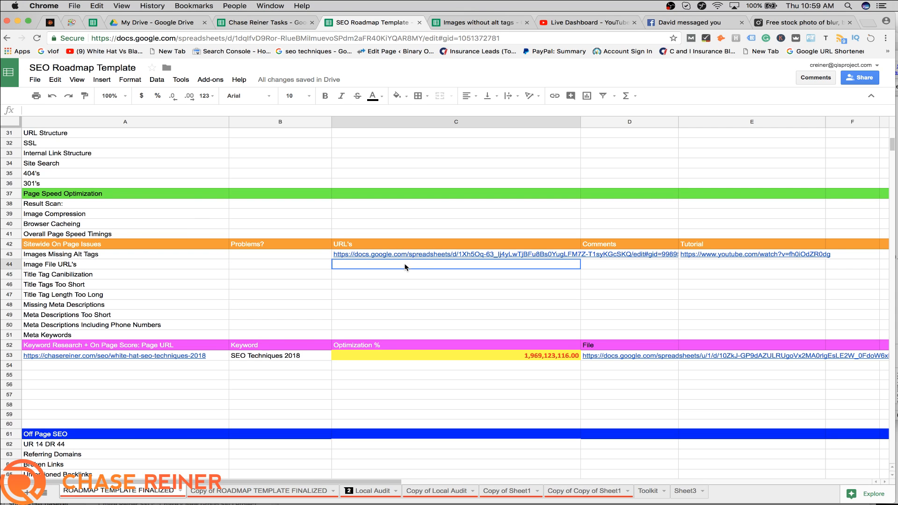
click(297, 251)
click(360, 273)
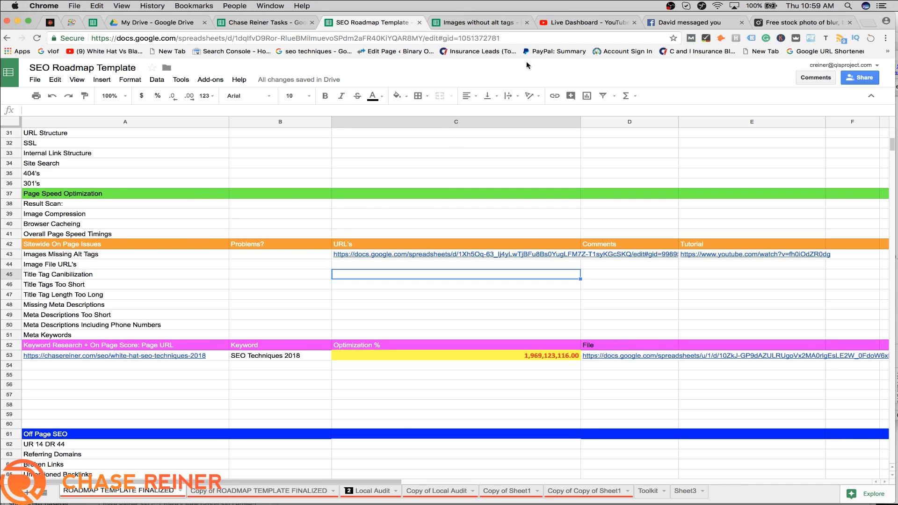
click(297, 255)
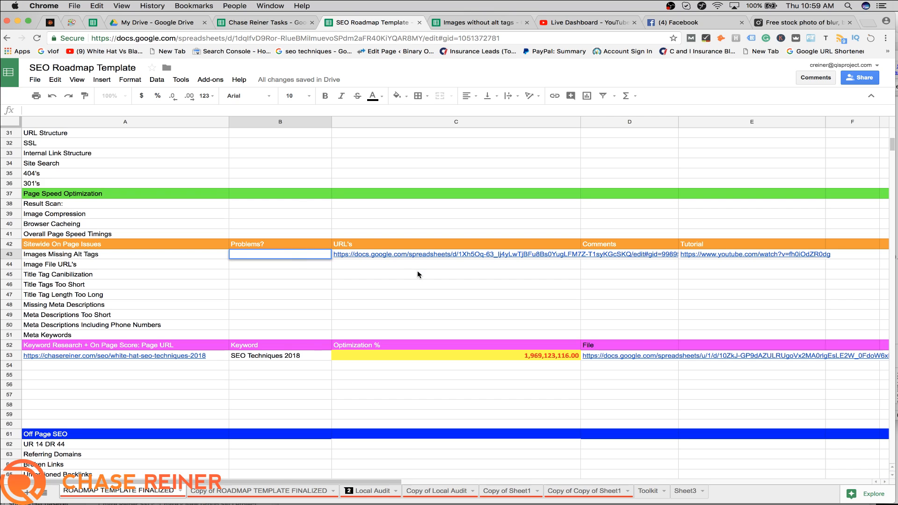
click(418, 271)
click(301, 246)
double_click(300, 254)
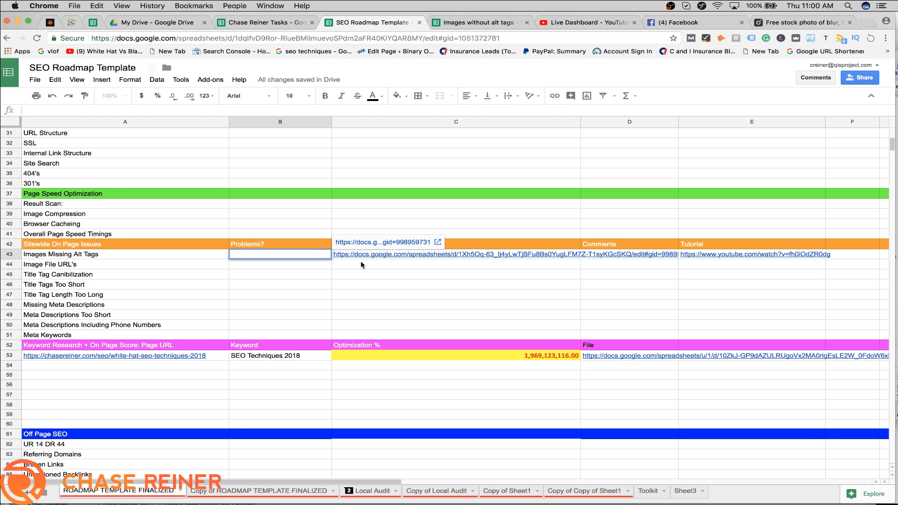
click(474, 274)
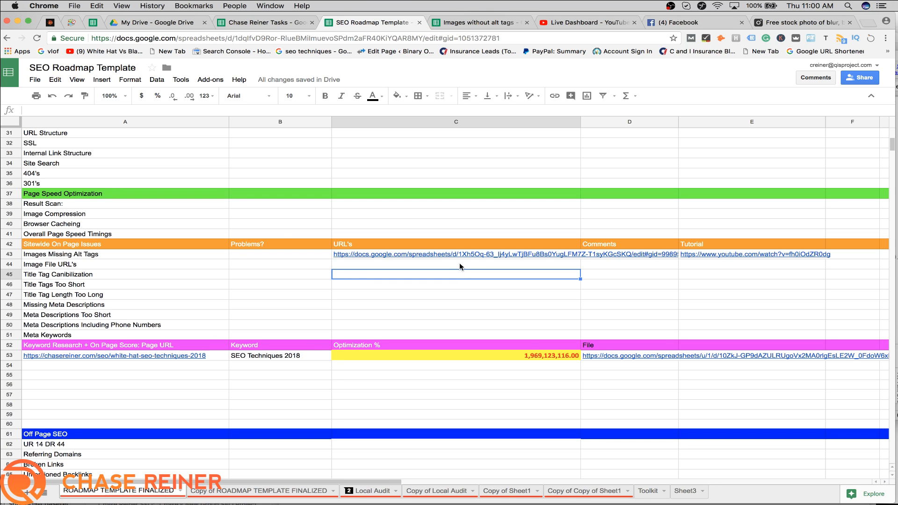
Step: Switch to Screaming Frog and set the Images report filter to All
key(super+Tab)
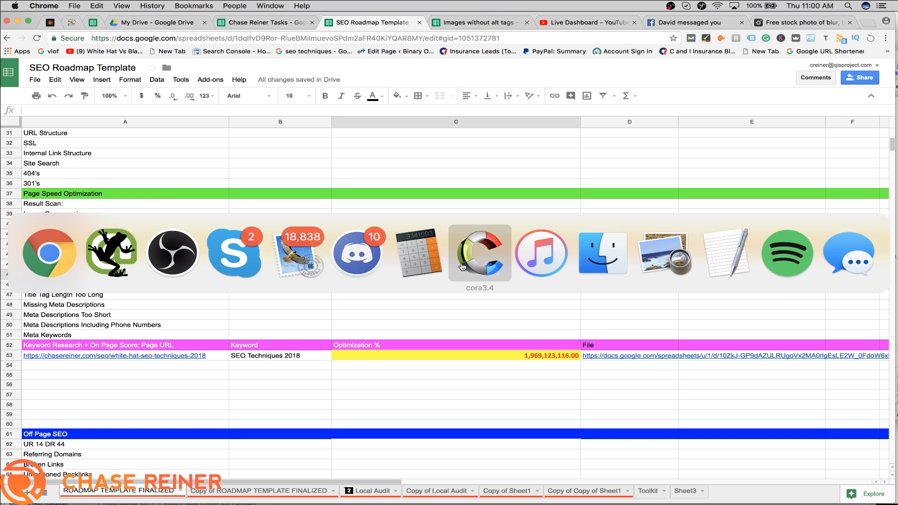
click(120, 245)
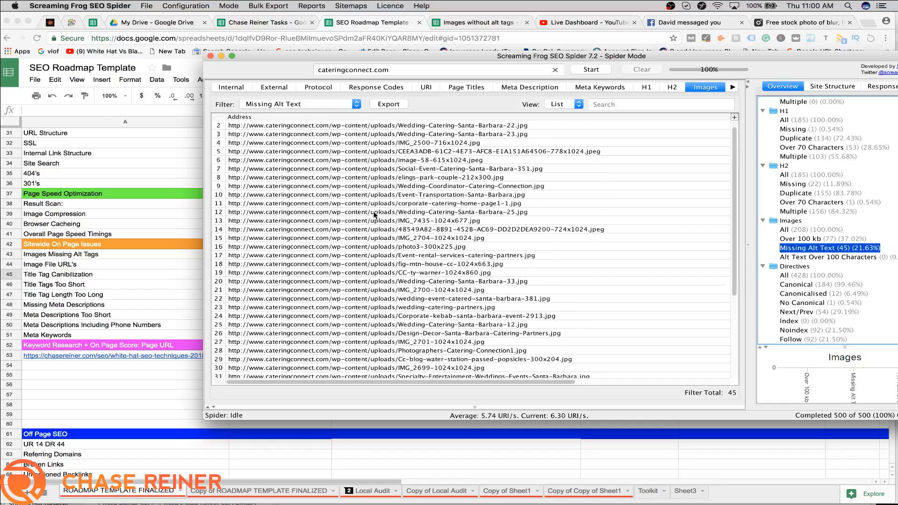
click(342, 104)
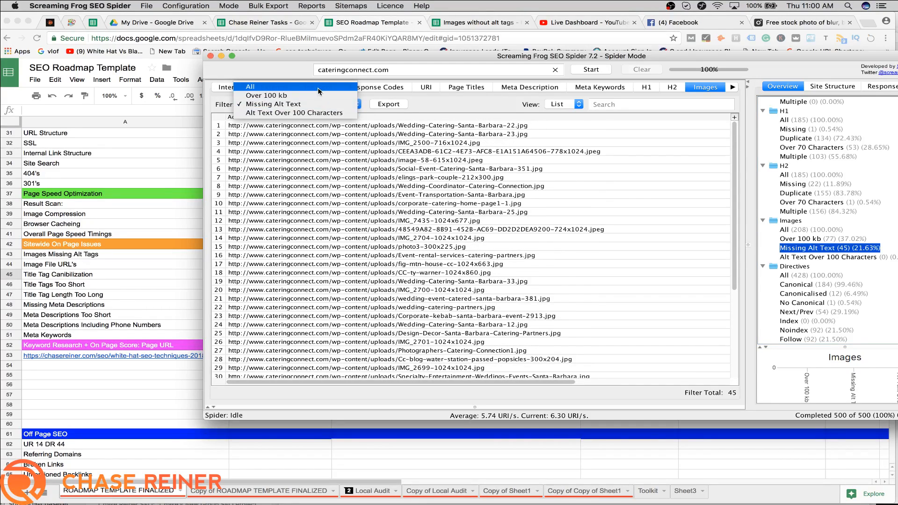
click(318, 88)
Step: Examine the image addresses in the full list for file names that do not describe the picture
scroll(429, 161, down, 15)
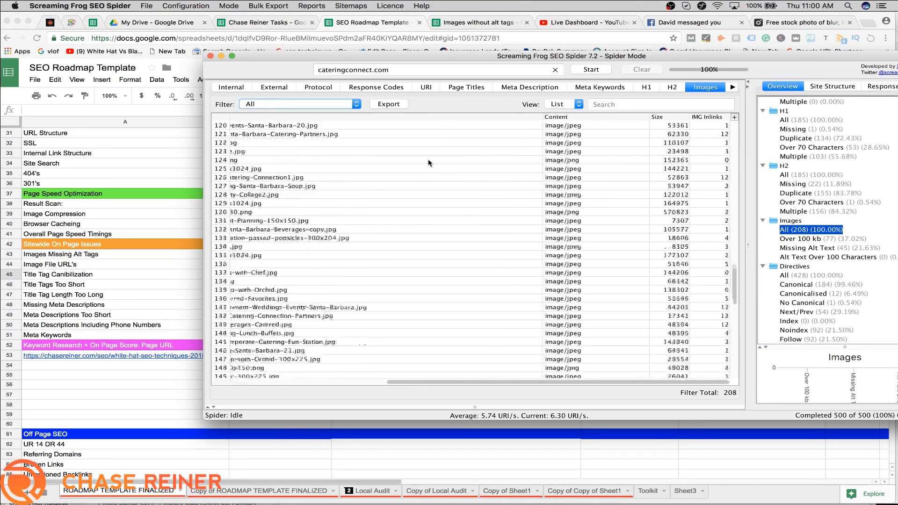
scroll(433, 150, up, 15)
scroll(434, 143, right, 10)
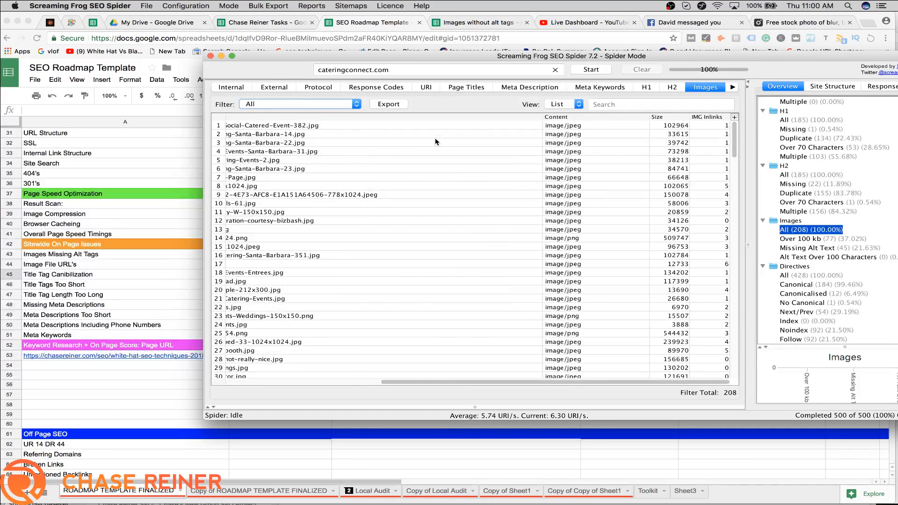
scroll(435, 143, left, 10)
drag(447, 127, 445, 241)
click(445, 240)
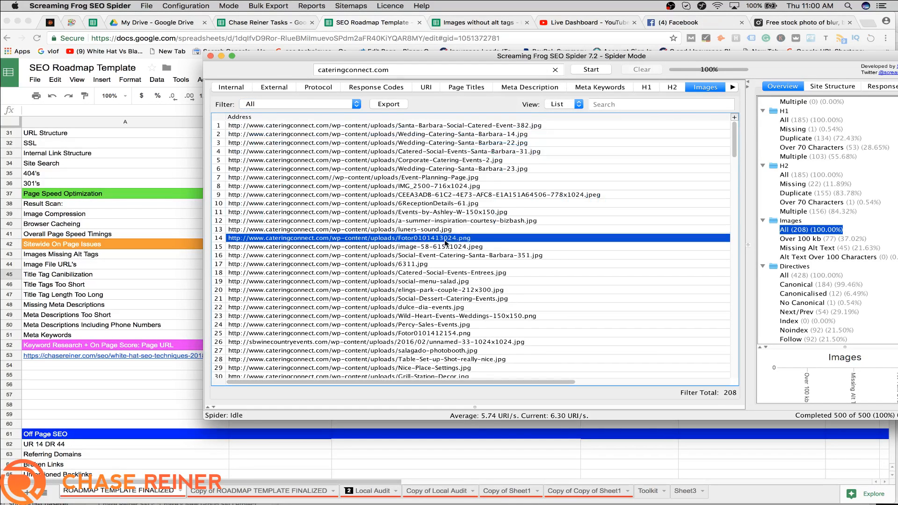
scroll(445, 217, down, 1)
Step: Copy the address of the IMG_2500-716x1024.jpg image and open it in a new Chrome tab
click(445, 179)
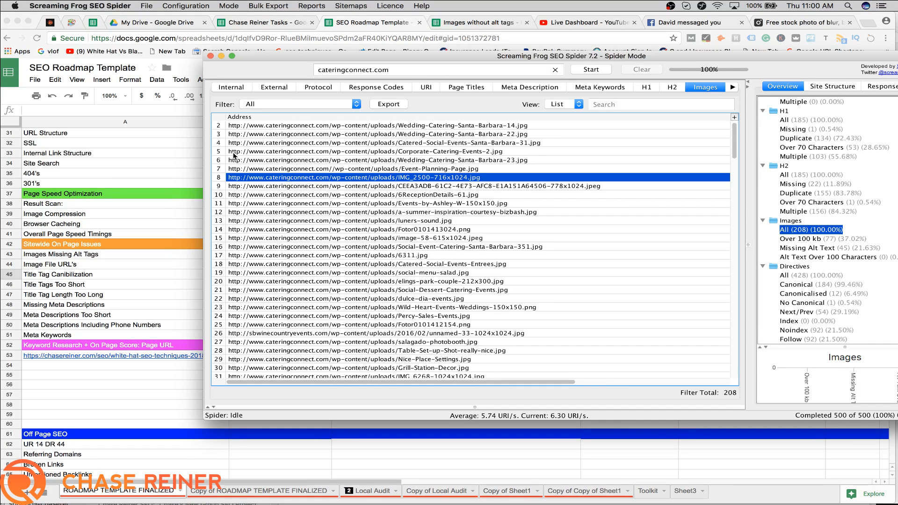
click(457, 68)
key(super+a)
text(http://www.cateringconnect.com/wp-content/uploads/IMG_2500-716x1024.jpg)
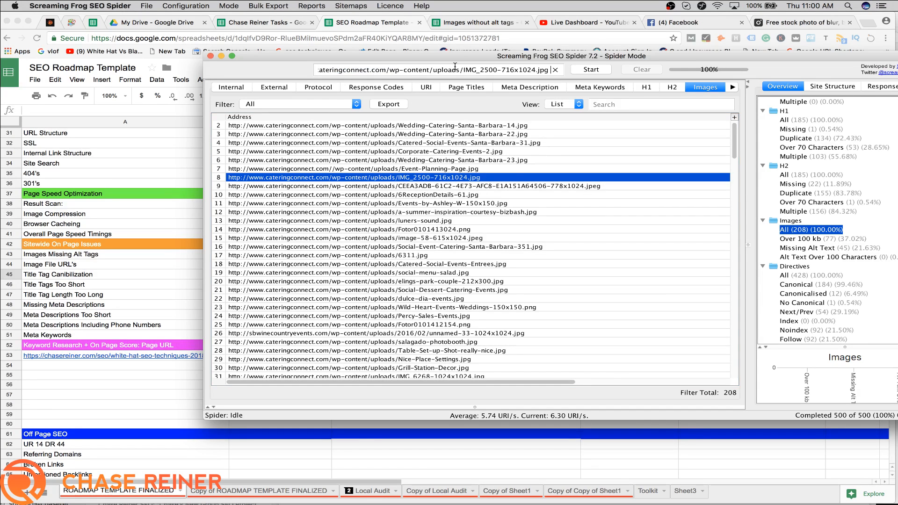
click(869, 23)
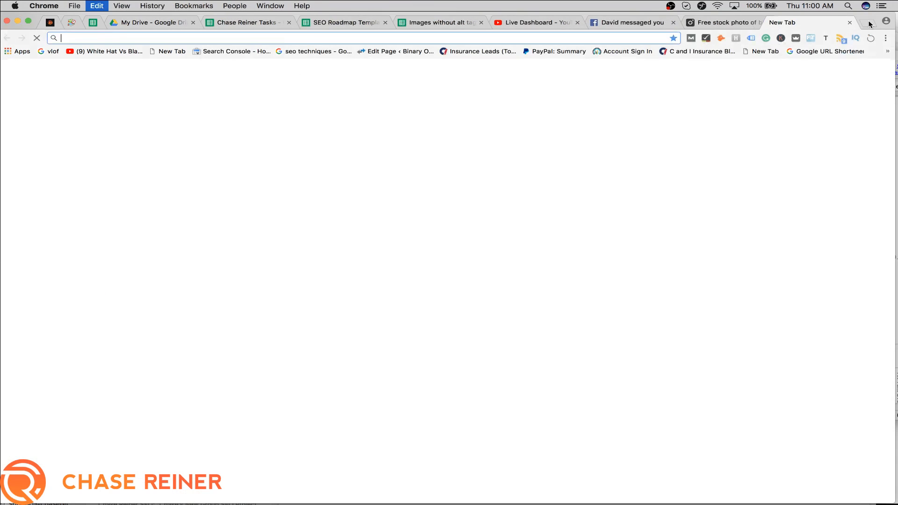
text(http://www.cateringconnect.com/wp-content/uploads/IMG_2500-716x1024.jpg)
key(Return)
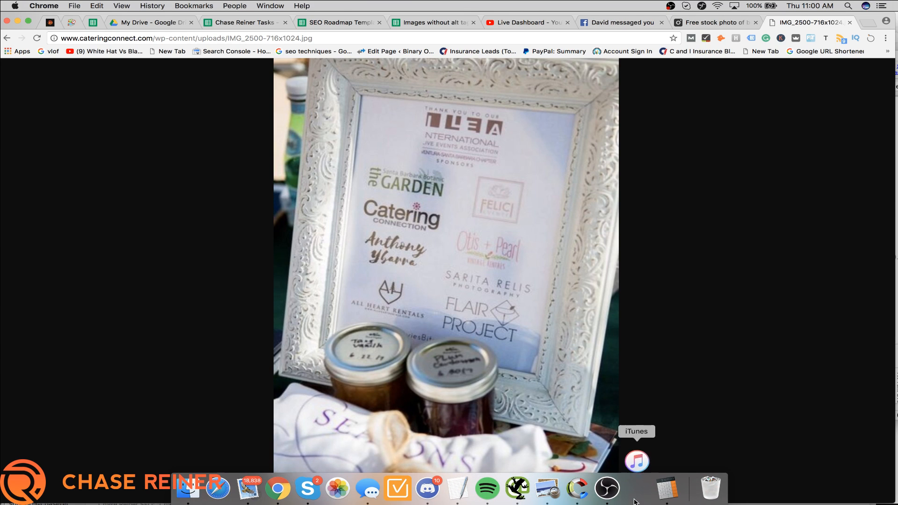
Step: Quit iTunes and close the browser tab showing the IMG_2500-716x1024.jpg image
right_click(637, 488)
click(653, 455)
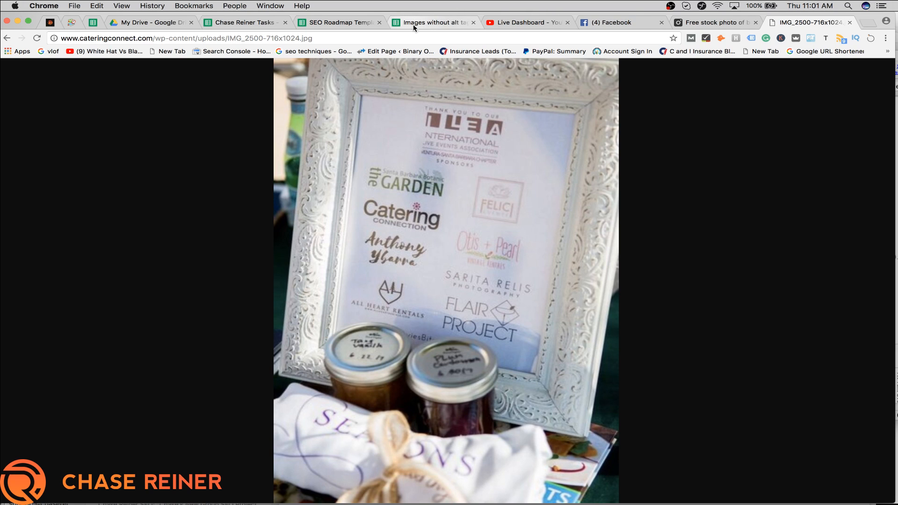
click(850, 23)
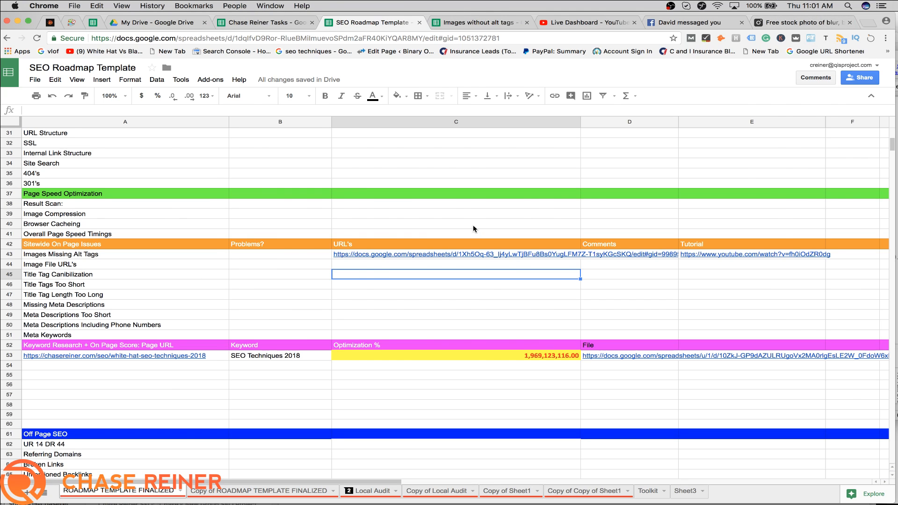
Step: Return to Screaming Frog and look through the file names in the complete image list
key(super+Tab)
click(426, 180)
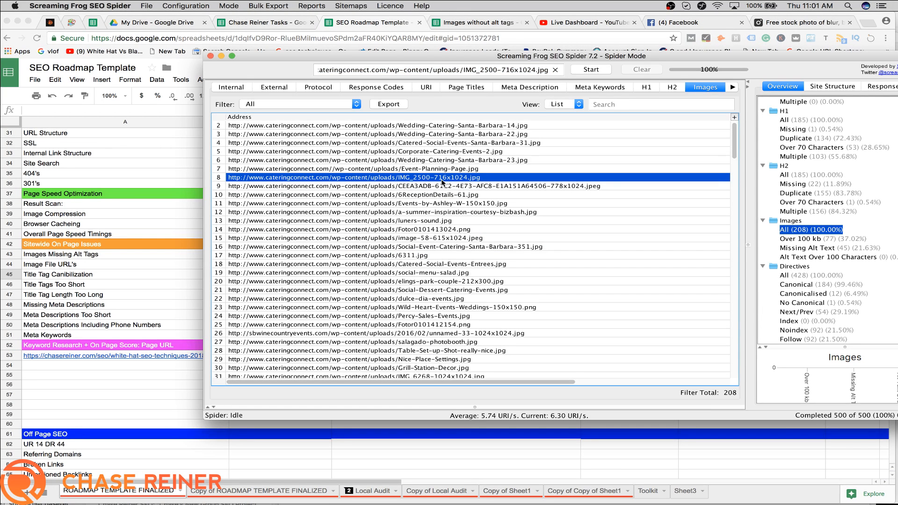
scroll(444, 181, down, 9)
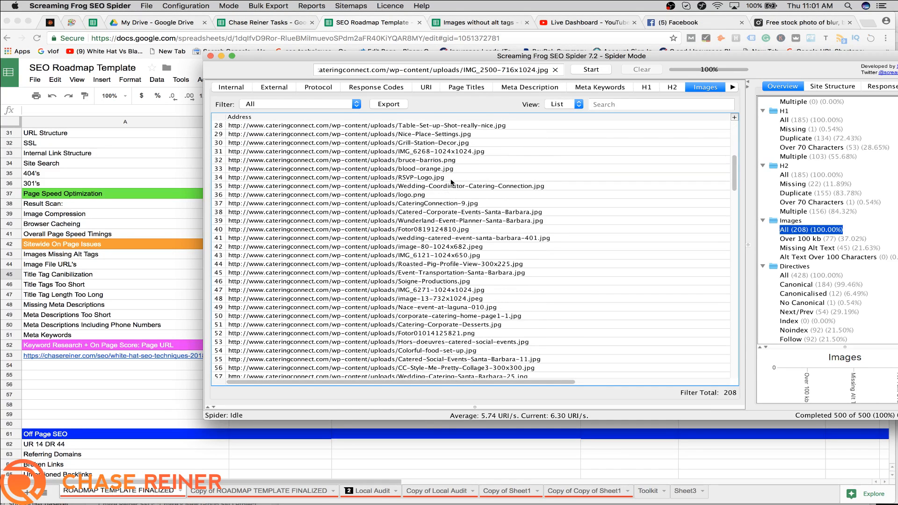
scroll(452, 182, down, 20)
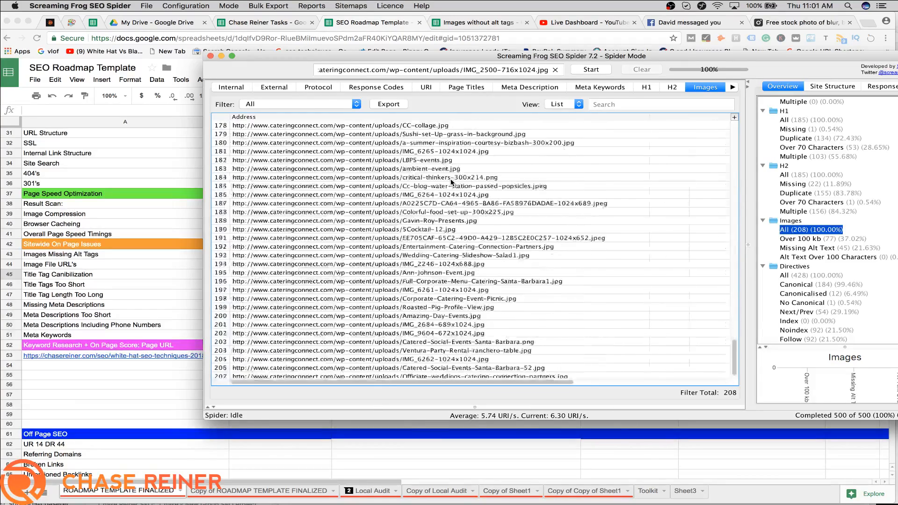
scroll(452, 182, up, 20)
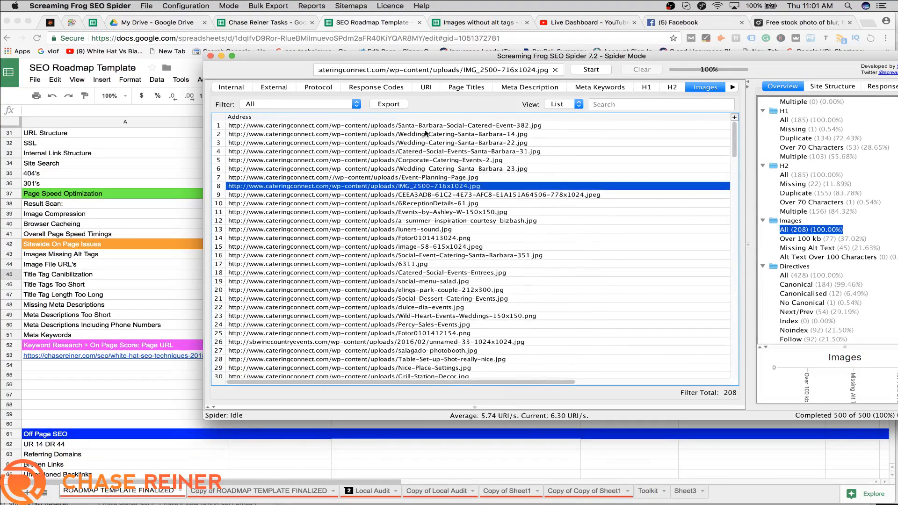
Step: Bulk export all images as the comma-separated file all_images in the SEO Audit Export folder
click(284, 6)
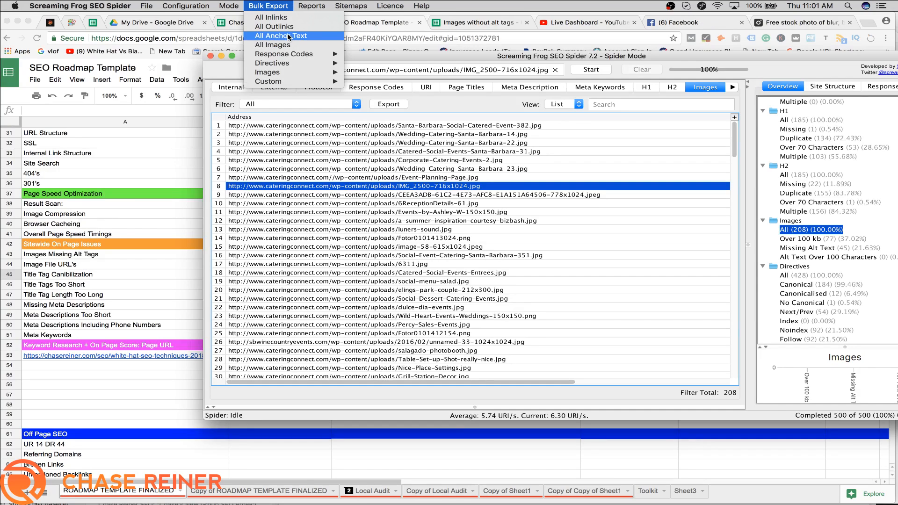
mouse_move(292, 56)
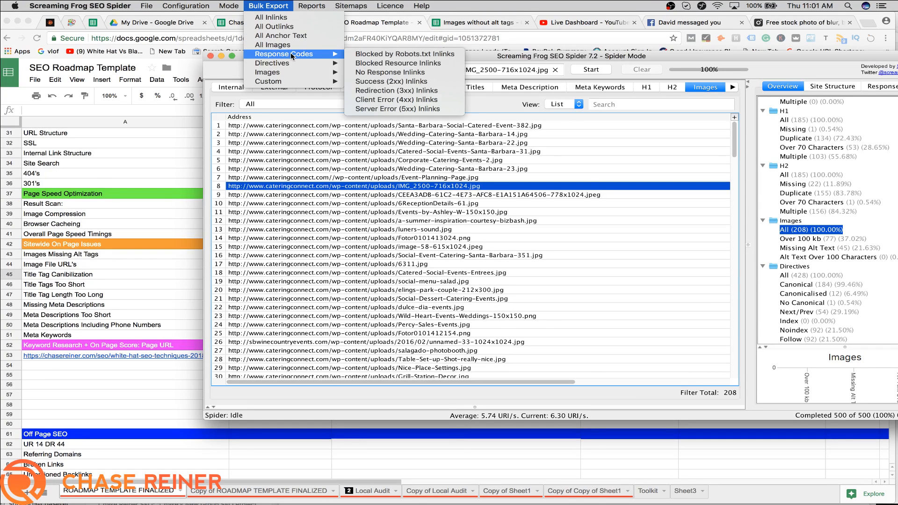
mouse_move(288, 71)
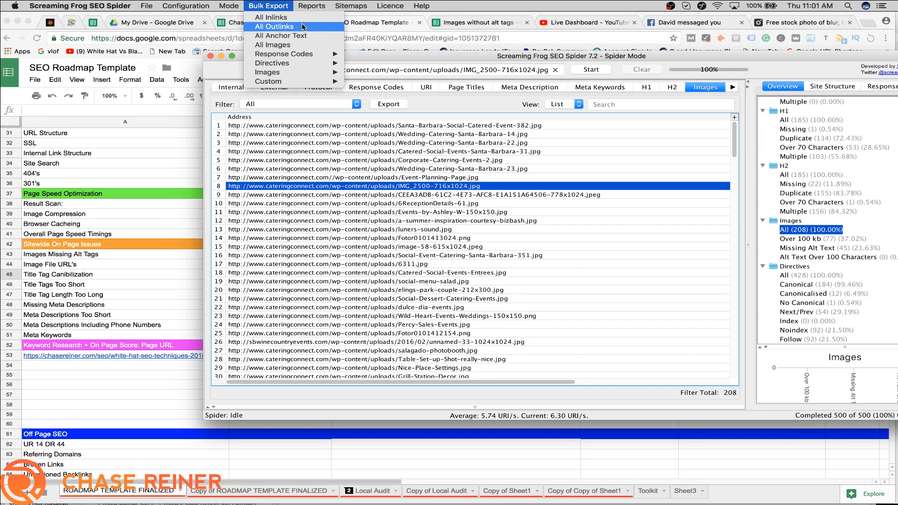
click(301, 45)
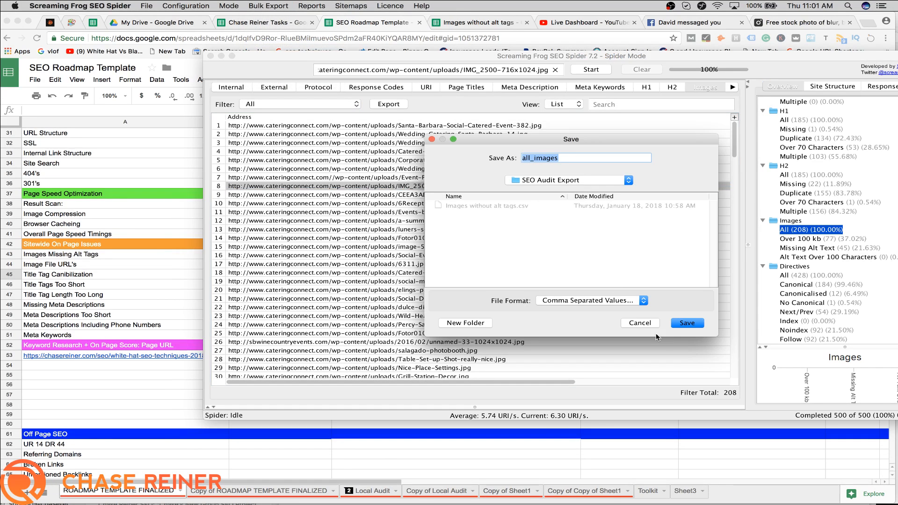
click(681, 324)
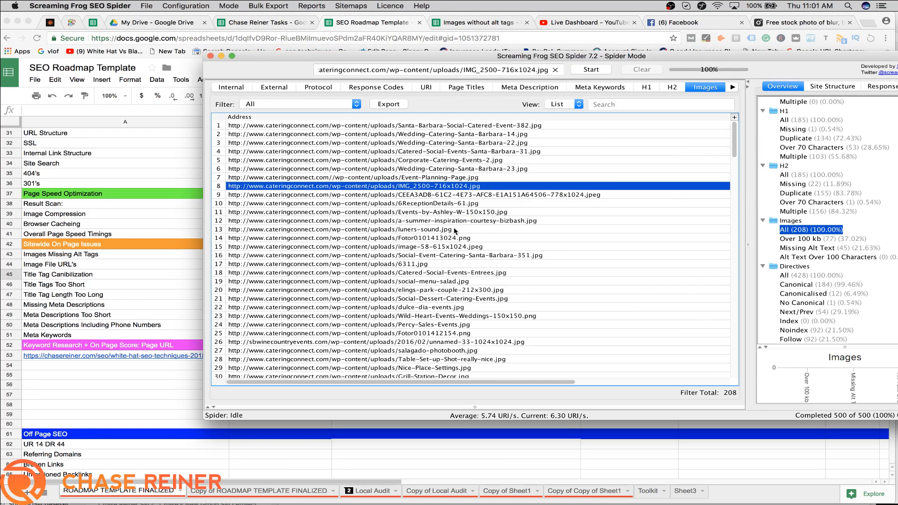
Step: Switch to the SEO Roadmap Template in Chrome and upload all_images.csv from the SEO Audit Export folder as a Google Sheet
click(193, 193)
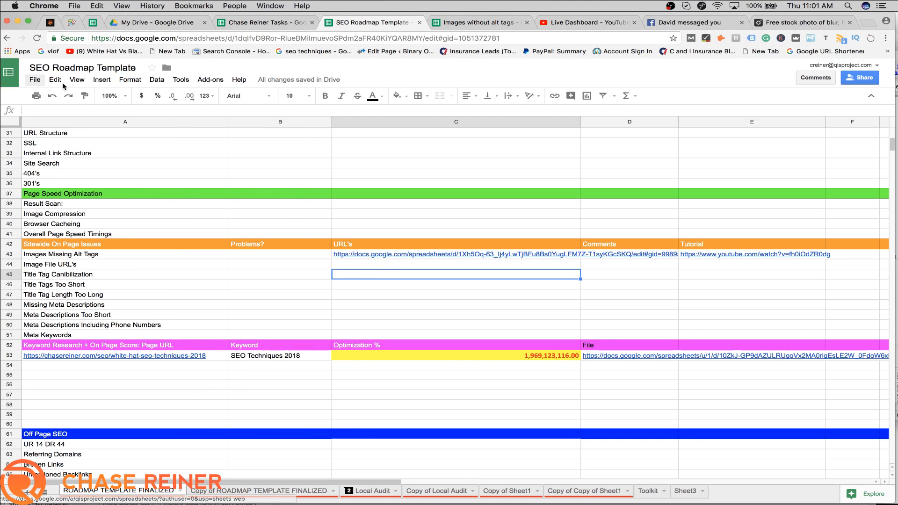
click(35, 80)
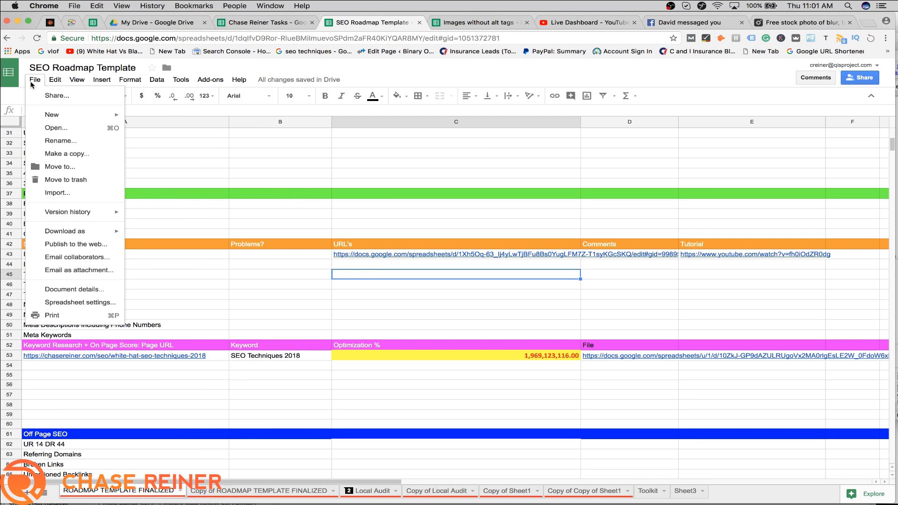
click(56, 128)
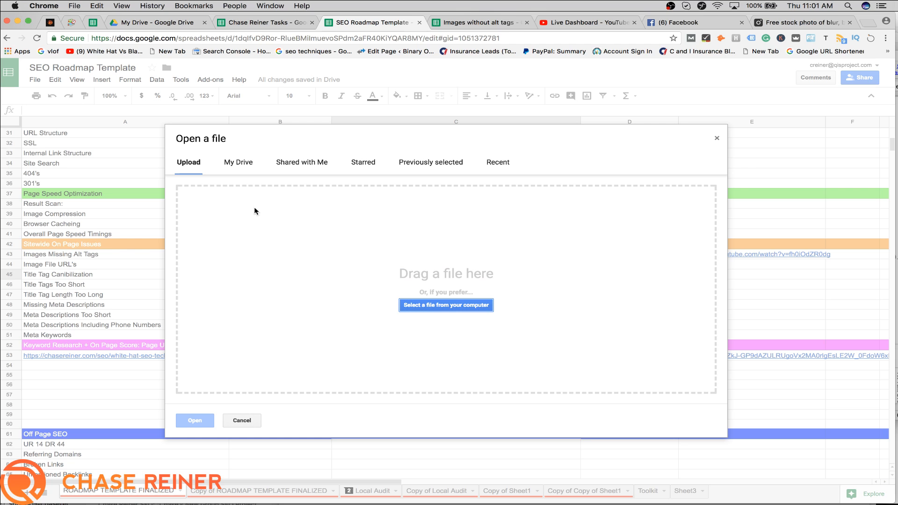
click(426, 307)
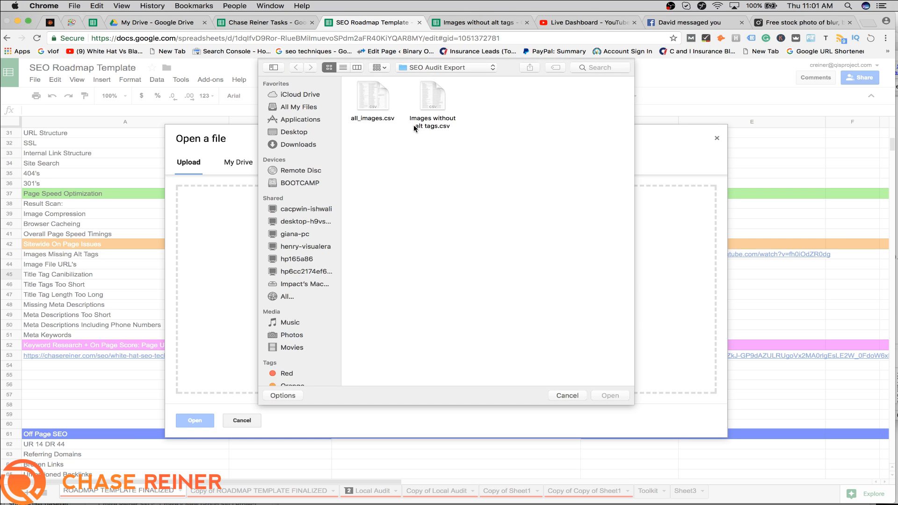
double_click(373, 98)
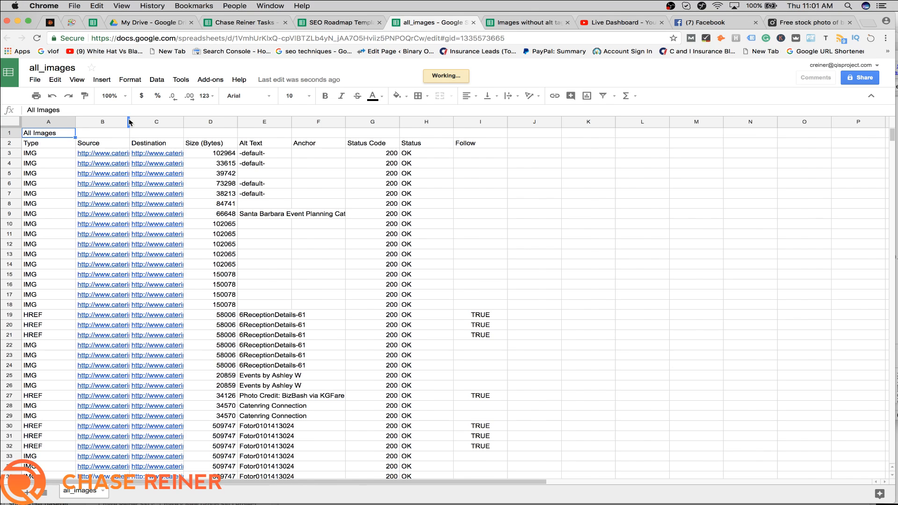
Step: Widen the Source and Destination columns so that the full image addresses in the Destination column can be read
drag(130, 122, 213, 123)
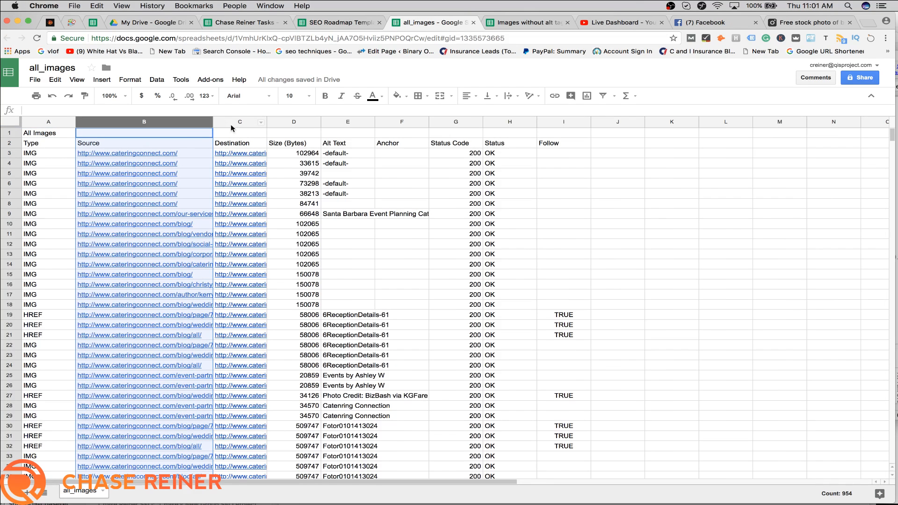
drag(267, 123, 614, 122)
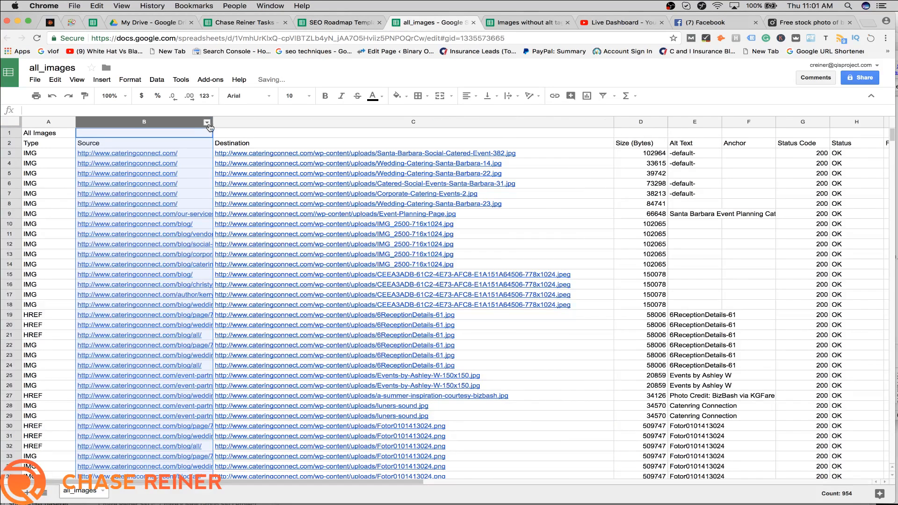
drag(212, 125, 173, 125)
Step: Look through the image file names in the Destination column for non-descriptive and repeated ones, and return to the first rows
click(363, 227)
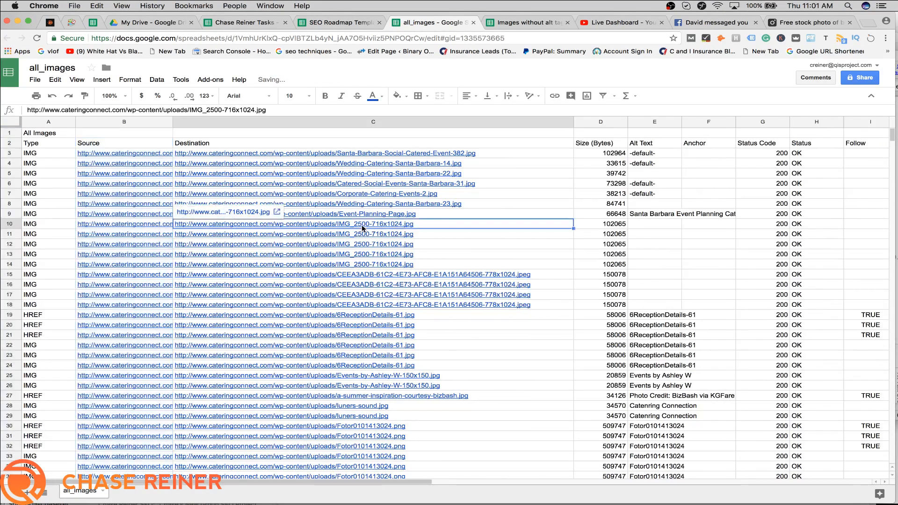
key(Up)
key(Up)
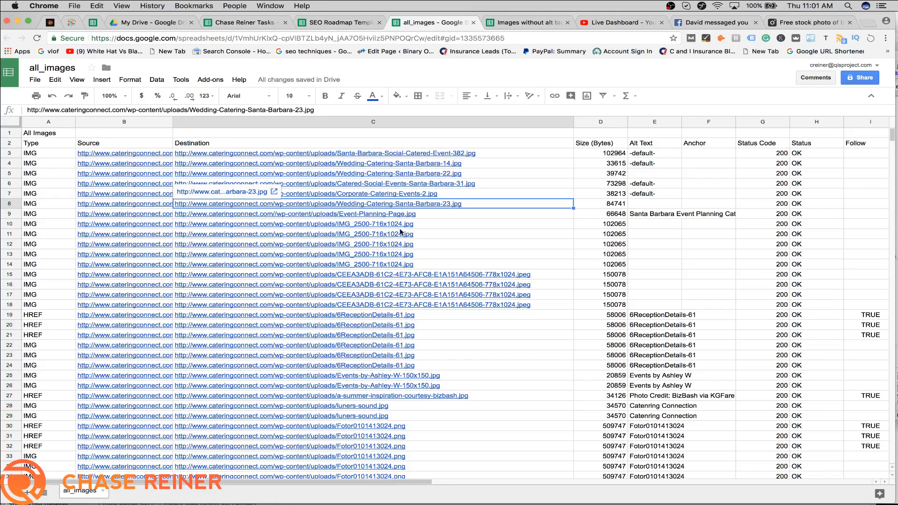
key(Down)
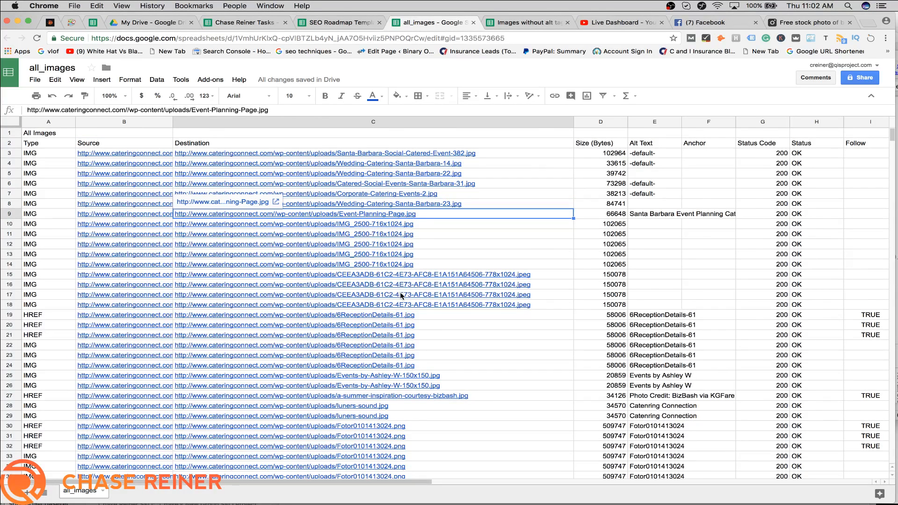
scroll(401, 295, down, 5)
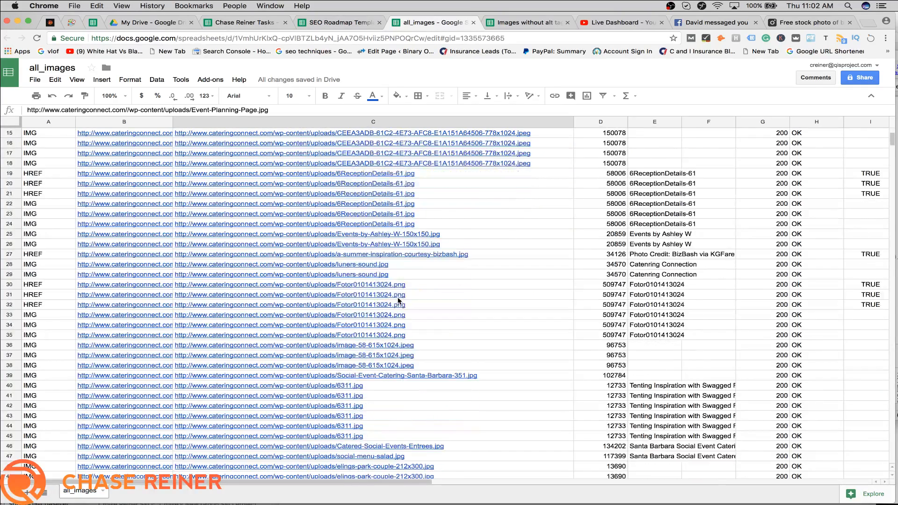
scroll(399, 301, down, 3)
click(377, 255)
scroll(378, 309, down, 1)
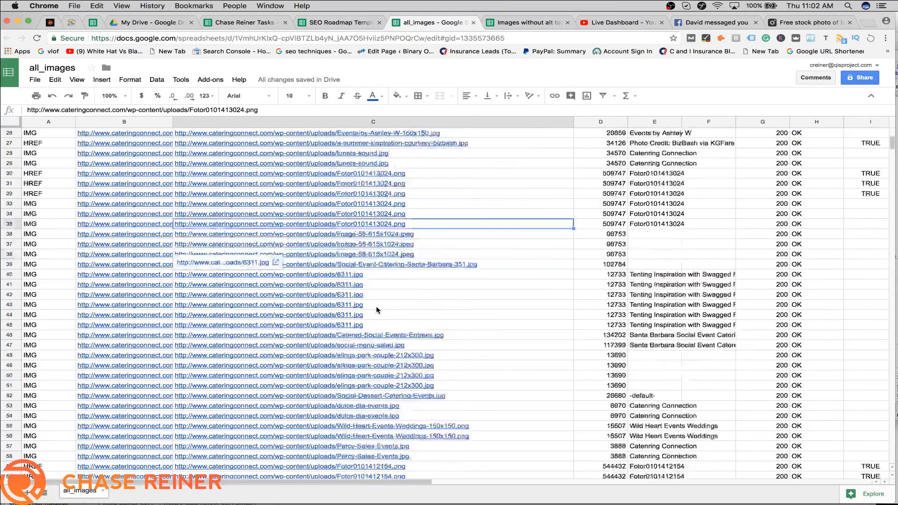
scroll(377, 310, down, 20)
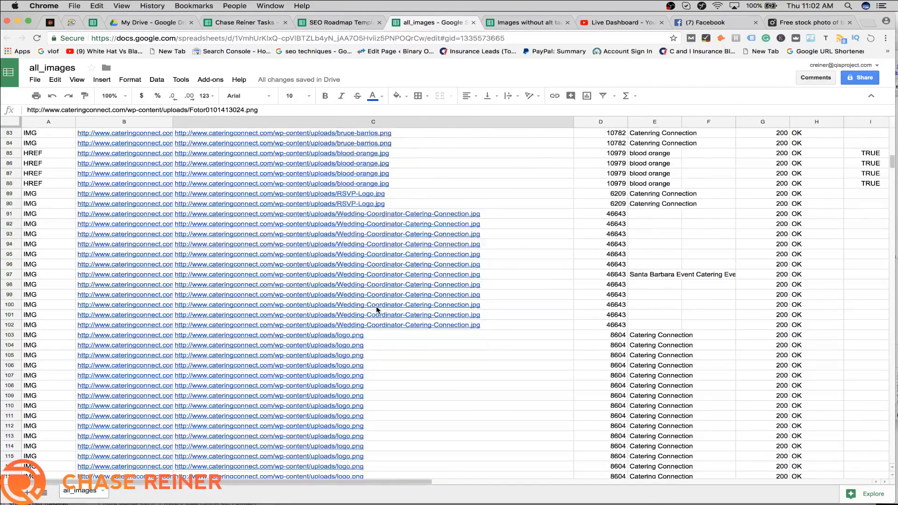
scroll(377, 308, down, 15)
click(377, 309)
scroll(377, 309, down, 5)
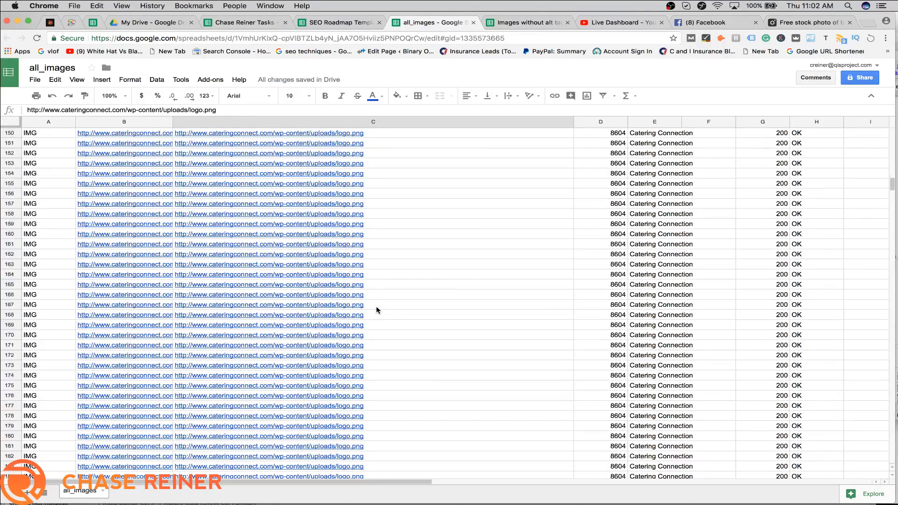
scroll(377, 310, down, 20)
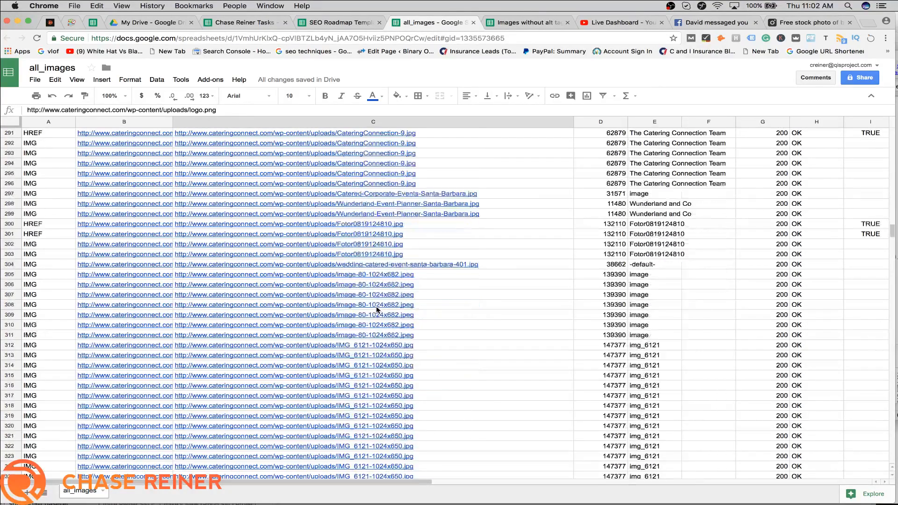
scroll(377, 309, up, 20)
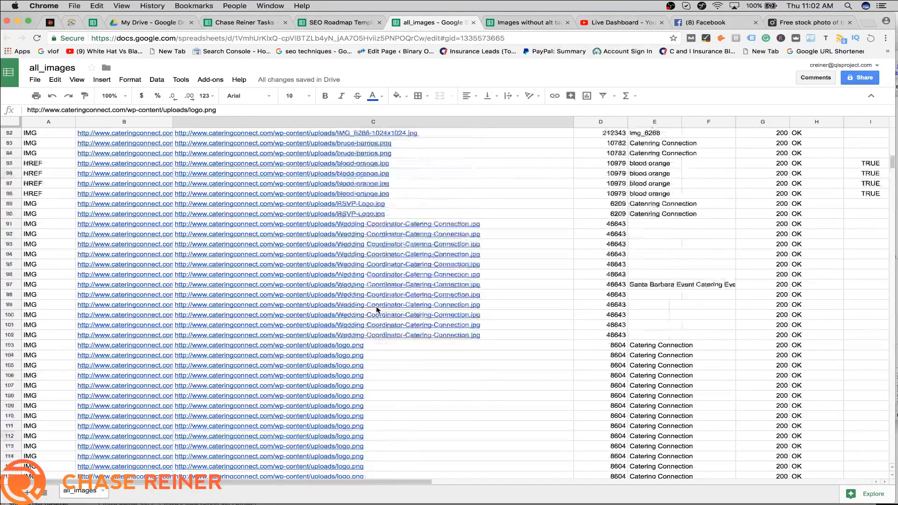
scroll(377, 309, up, 20)
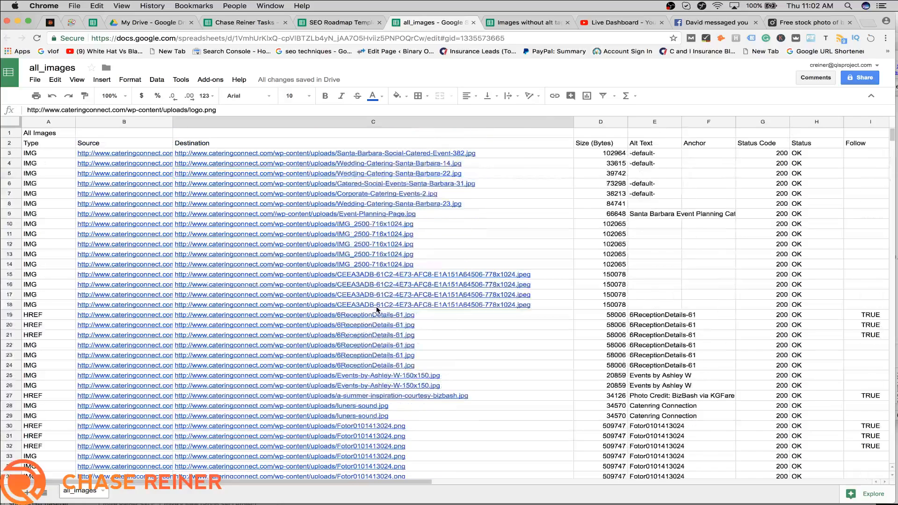
Step: Apply the default conditional format to the Destination column for cells that are not empty
click(568, 123)
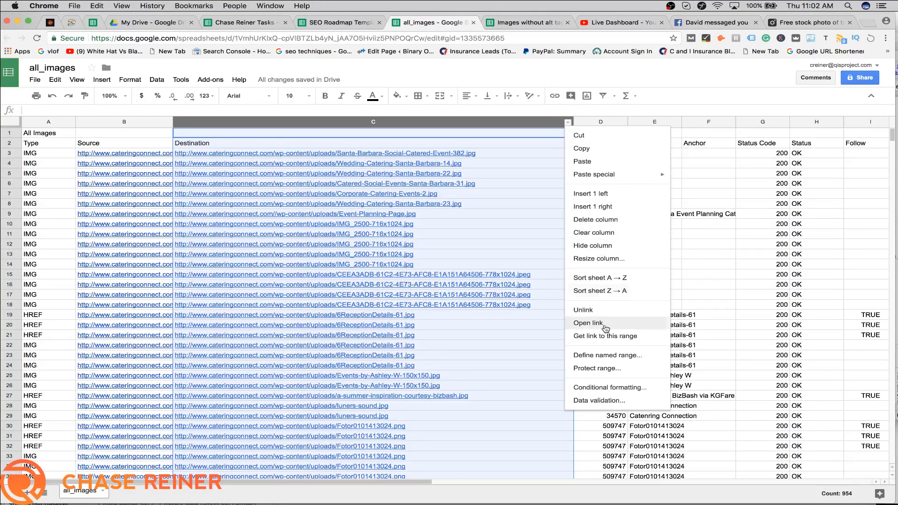
click(605, 388)
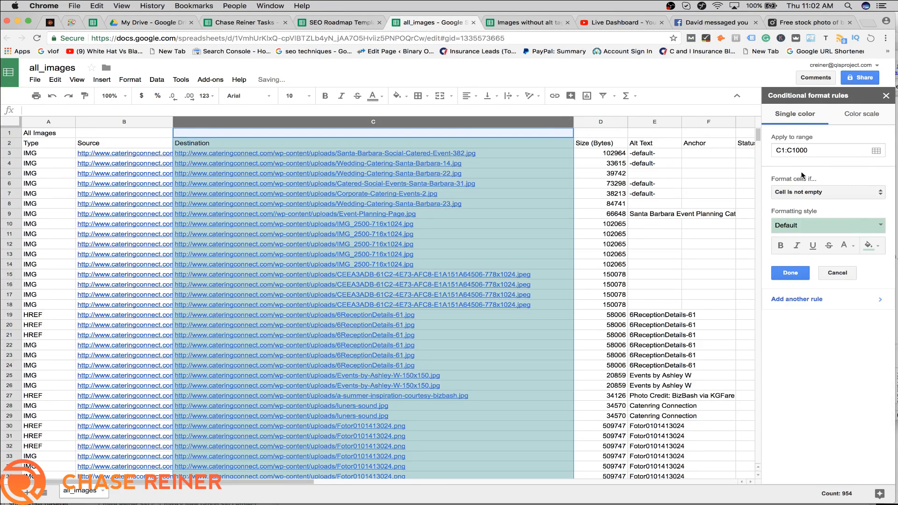
click(707, 173)
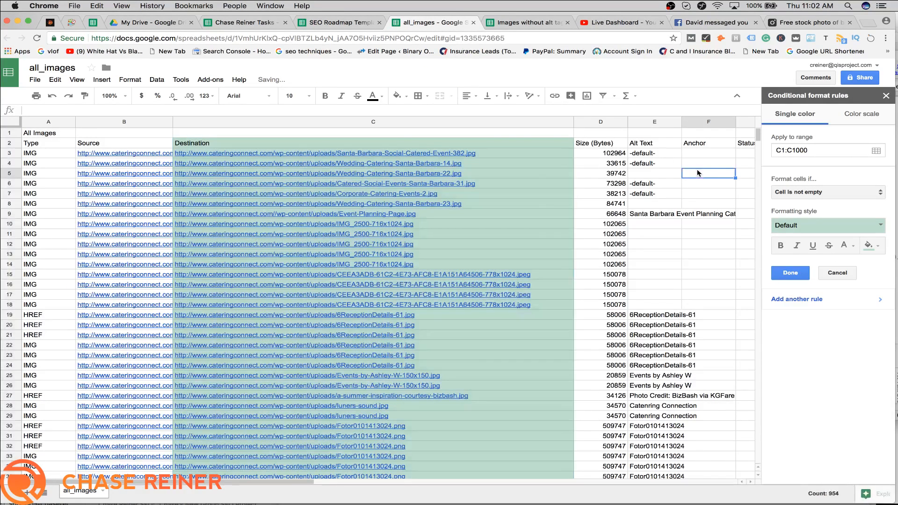
click(886, 95)
Step: Select the whole Destination column and turn on a filter for it
click(403, 120)
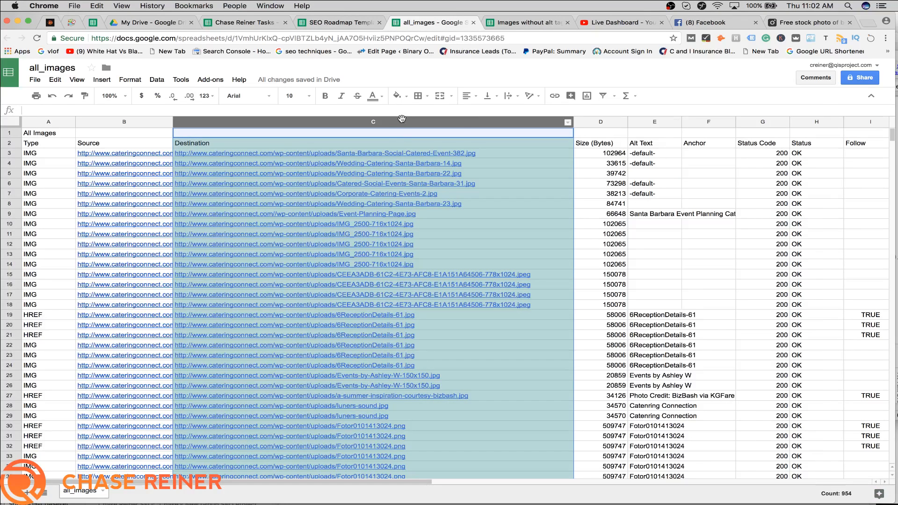
click(429, 143)
click(568, 122)
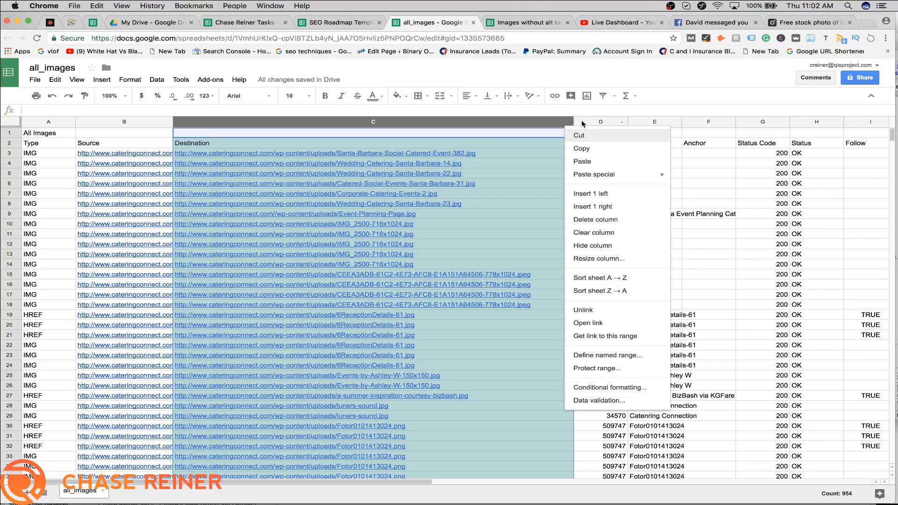
click(603, 96)
Step: Create a new filter view on the Destination column, check the column's options and leave the view
click(614, 98)
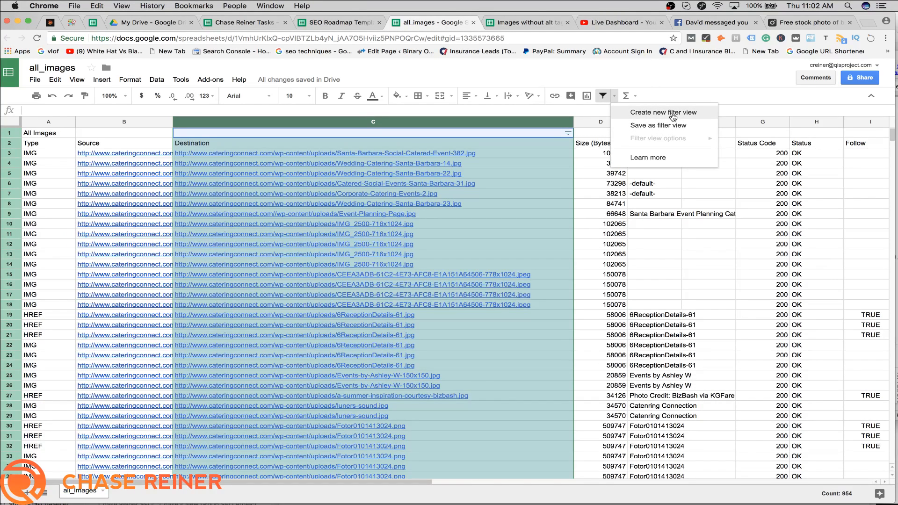
click(673, 116)
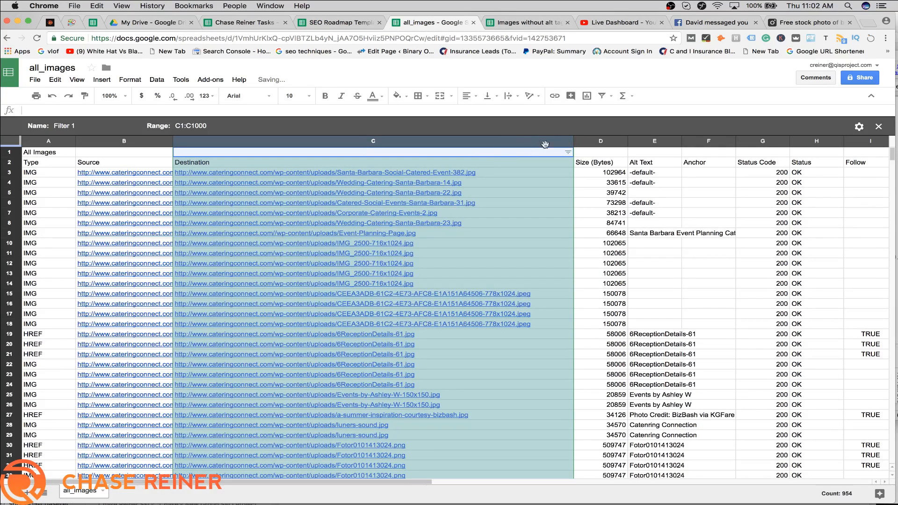
click(568, 142)
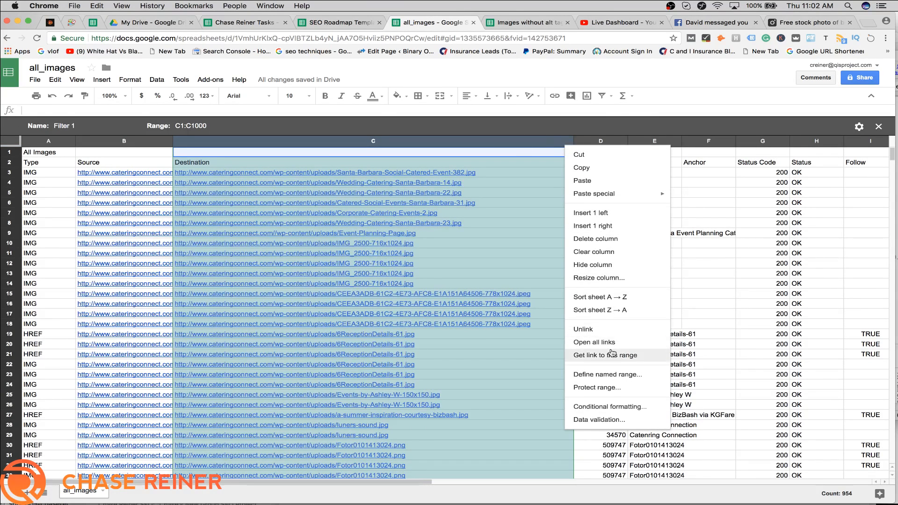
click(473, 324)
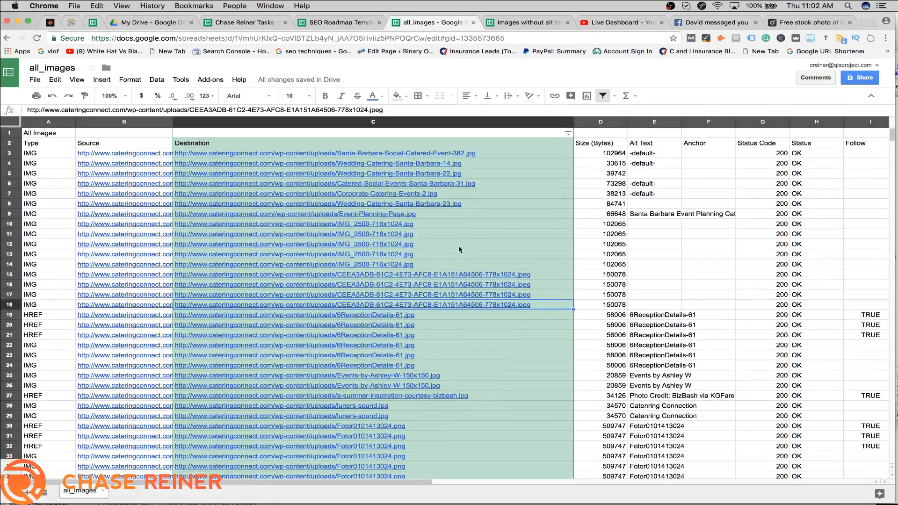
Step: Sort the all_images sheet by the Destination column from A to Z
click(475, 245)
click(476, 196)
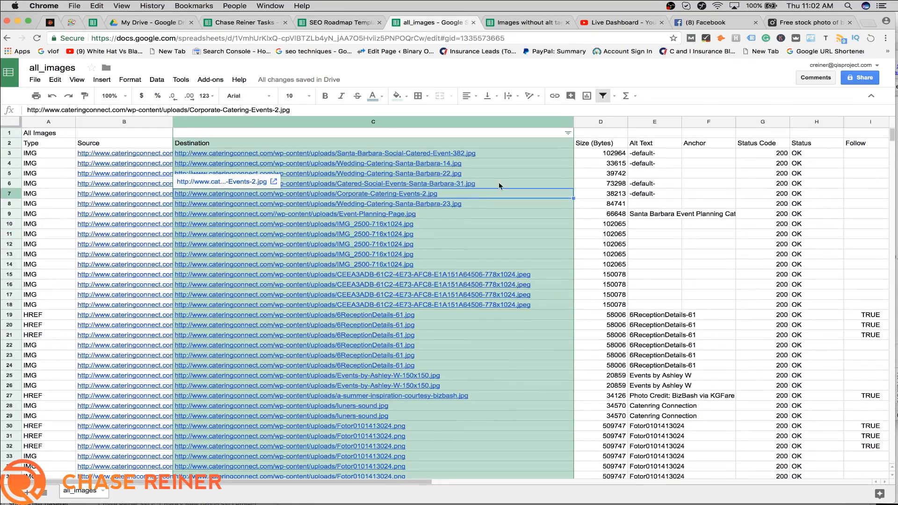
click(569, 122)
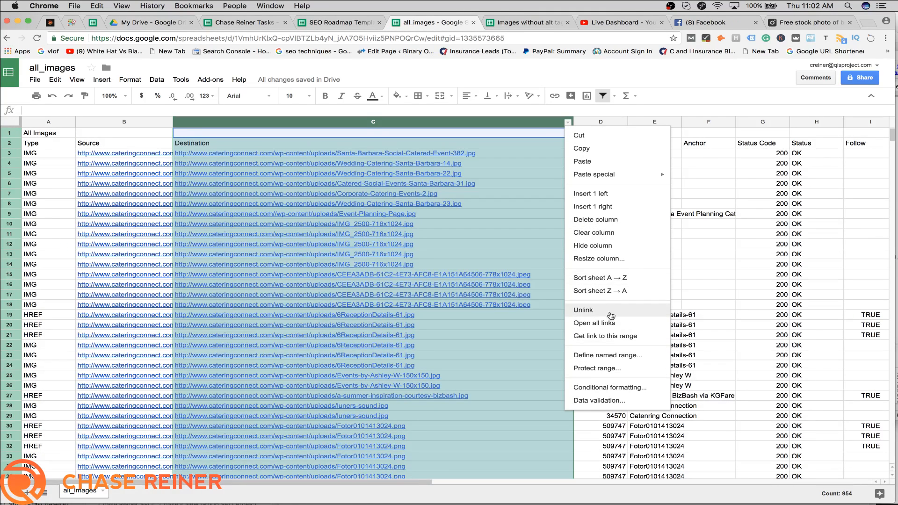
click(617, 279)
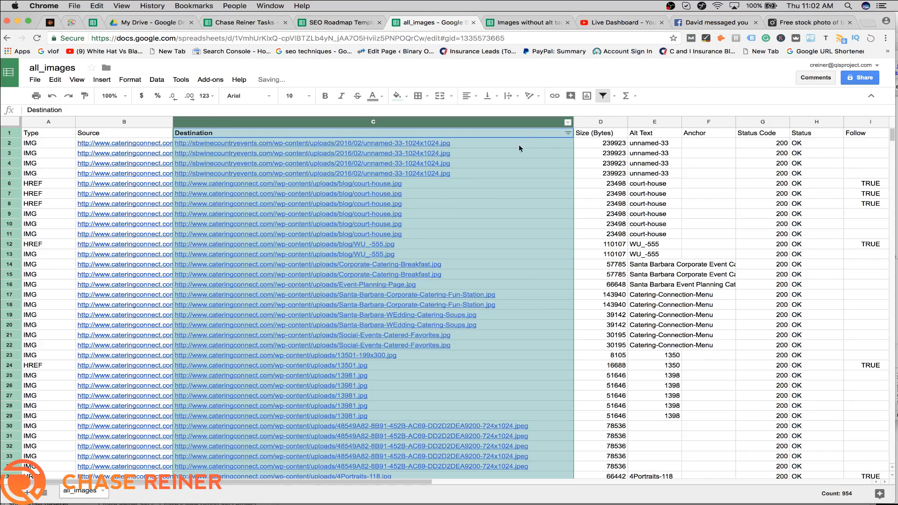
Step: Return to the SEO Roadmap Template and select the Comments and Tutorial cells in the Image File URL's row
click(338, 22)
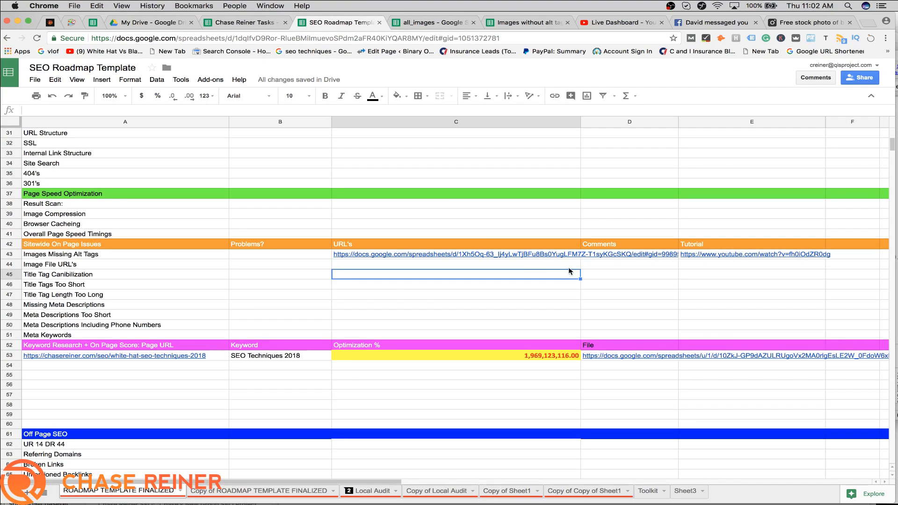
click(631, 265)
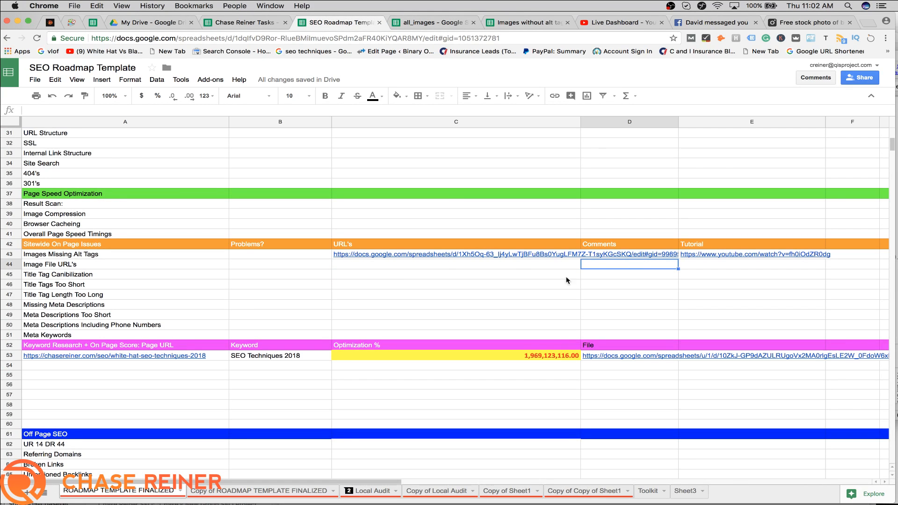
click(724, 268)
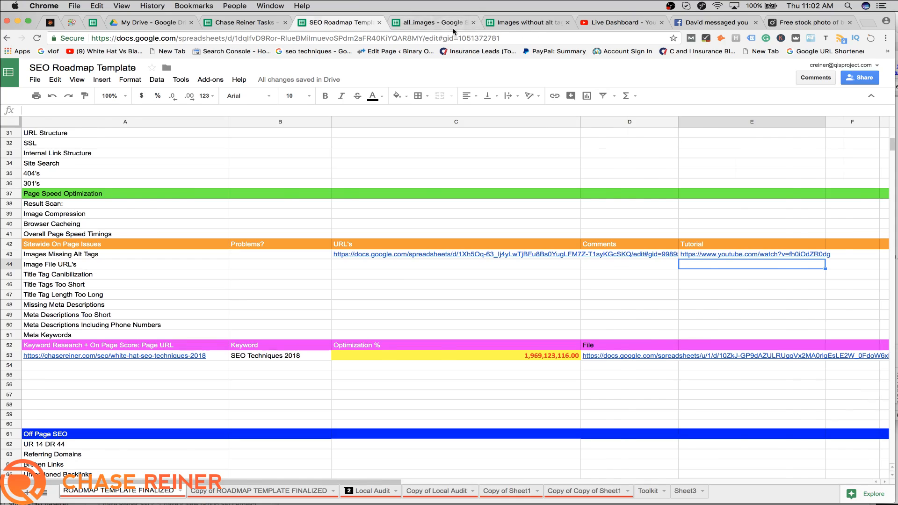
Step: Go back to the all_images sheet, look over the sorted addresses and select the repeated unnamed-33-1024x1024.jpg entries in the Destination column
click(452, 24)
click(461, 216)
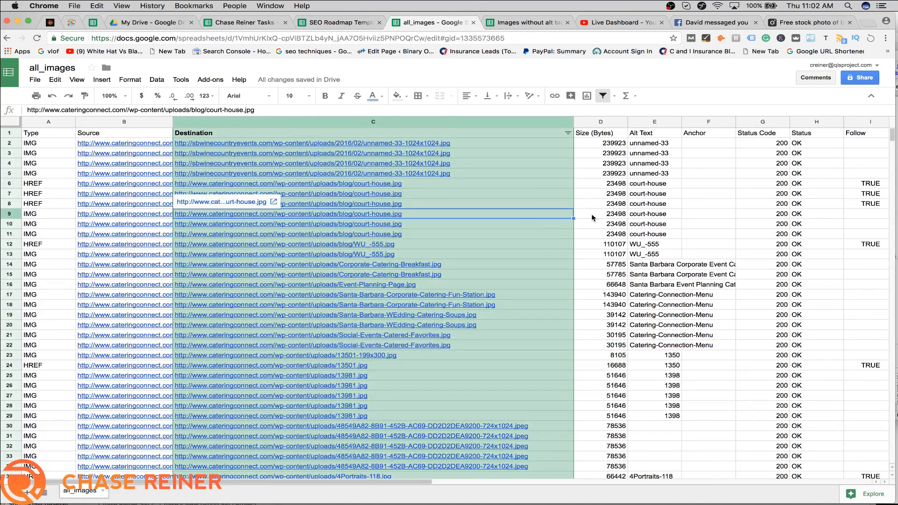
scroll(543, 237, down, 1)
scroll(503, 266, down, 1)
scroll(503, 266, up, 2)
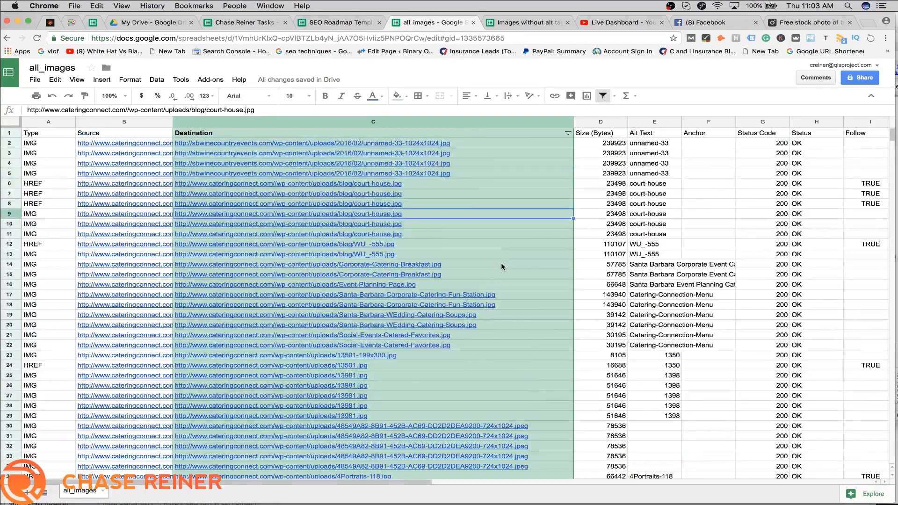
click(452, 175)
shift+click(475, 147)
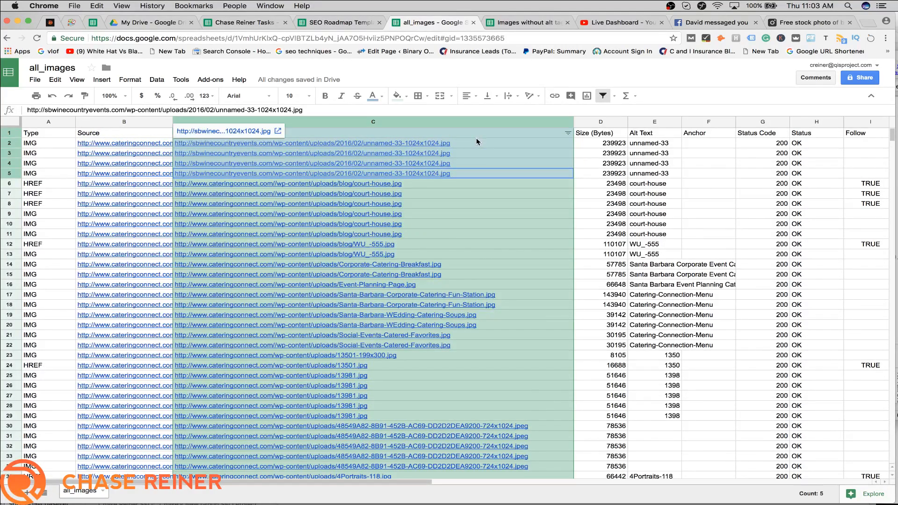
Step: Look through the sorted Destination addresses in the all_images sheet for repeated and non-descriptive image file names
scroll(475, 145, down, 6)
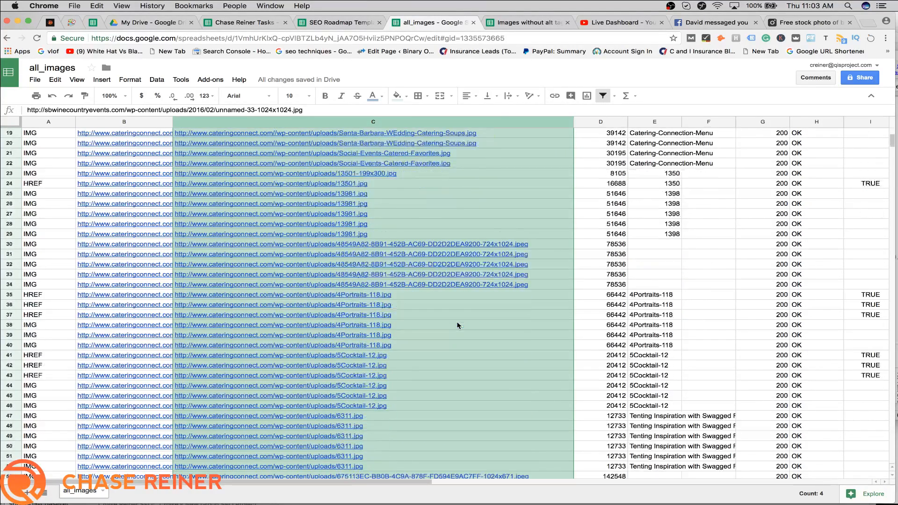
scroll(468, 290, down, 1)
drag(509, 235, 543, 275)
scroll(499, 335, down, 5)
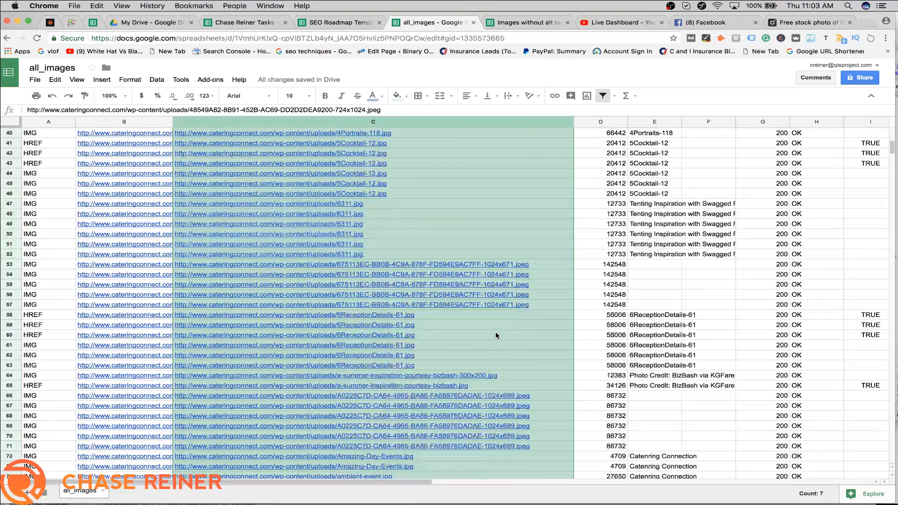
click(495, 310)
scroll(496, 308, down, 5)
scroll(496, 311, down, 15)
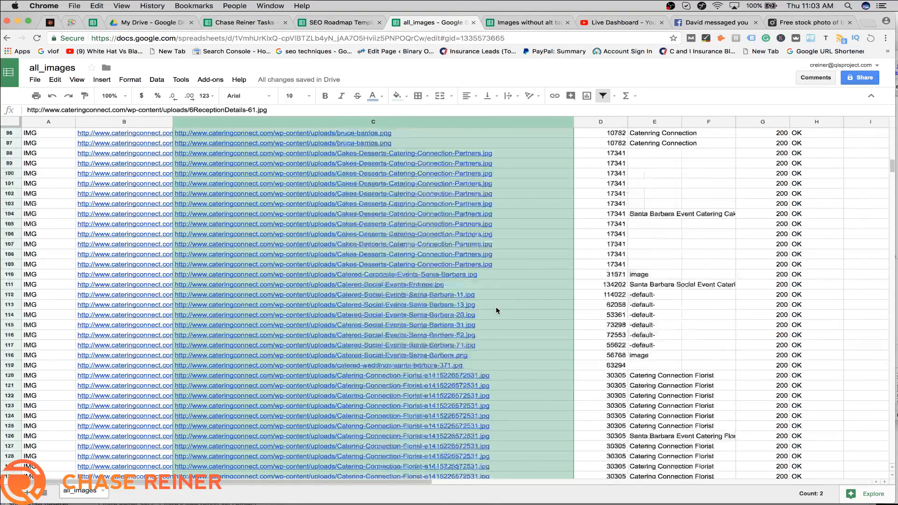
scroll(497, 311, down, 18)
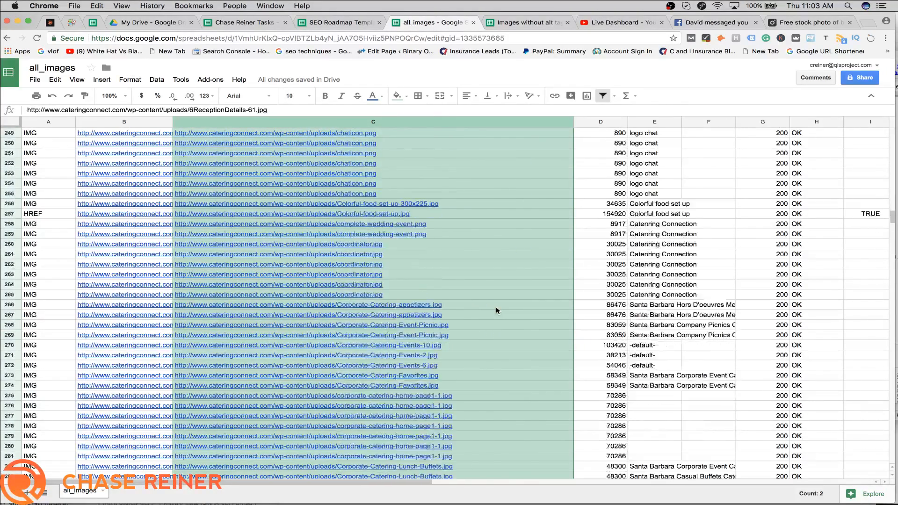
scroll(496, 307, down, 2)
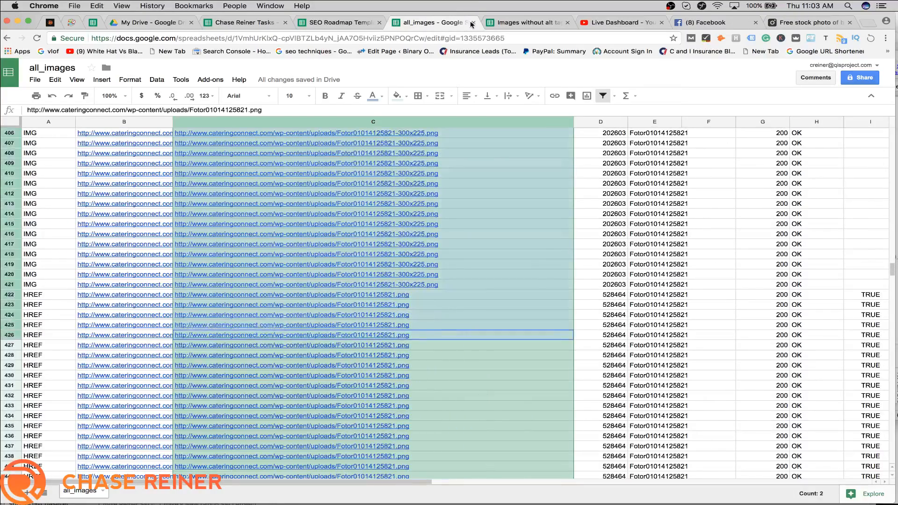
click(482, 298)
scroll(482, 298, down, 6)
scroll(482, 301, down, 12)
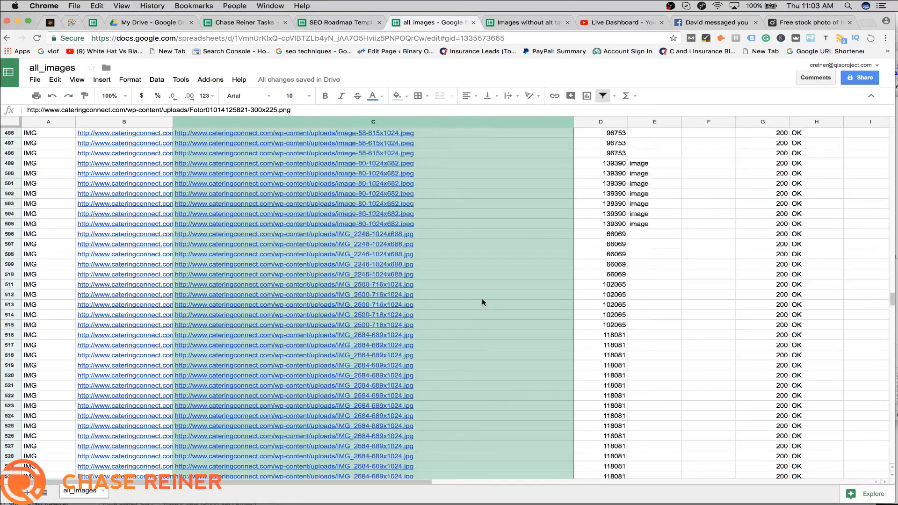
Step: Examine the camera-style file names in the Destination column, such as the IMG_9604, IMG_6121 and IMG_2684 entries
click(482, 295)
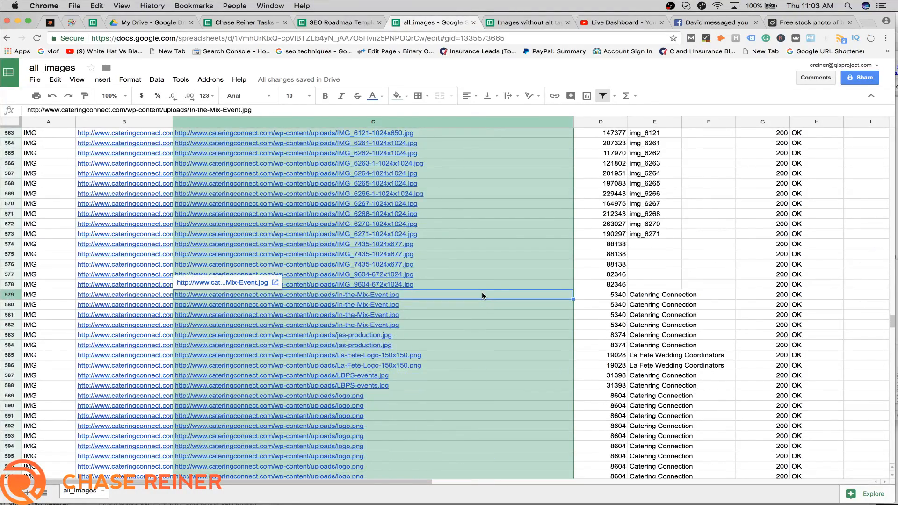
click(491, 274)
drag(492, 283, 491, 160)
scroll(492, 163, up, 6)
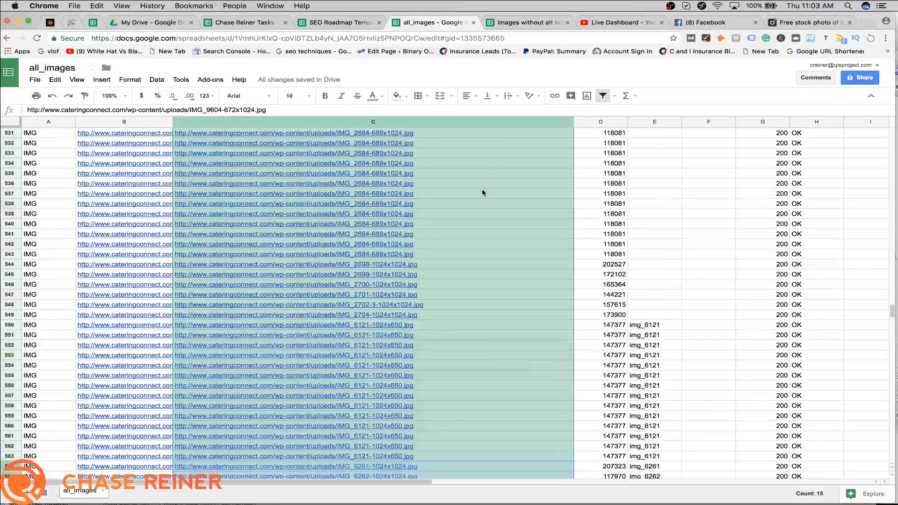
drag(482, 193, 481, 356)
click(481, 356)
scroll(484, 264, up, 1)
click(483, 264)
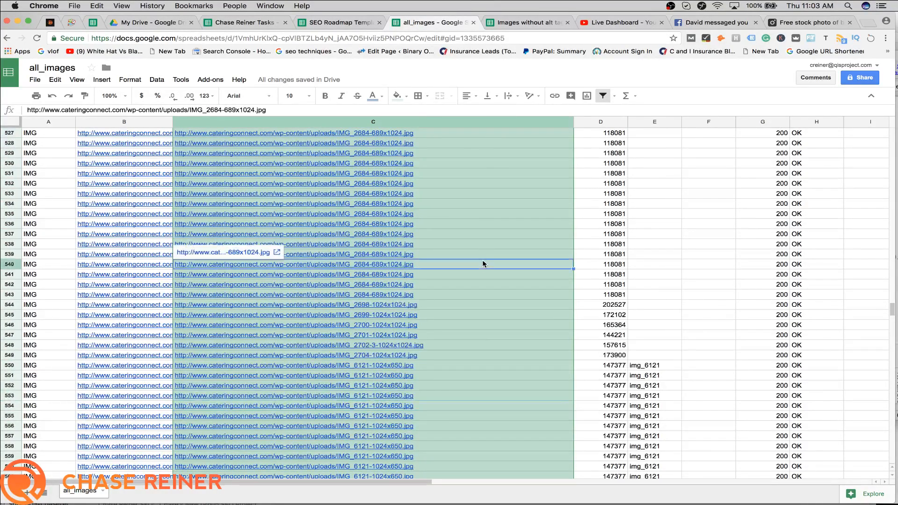
click(476, 133)
Step: Copy the all_images sheet's web address and paste it into the URL's cell of the roadmap's Image File URL's row
click(326, 26)
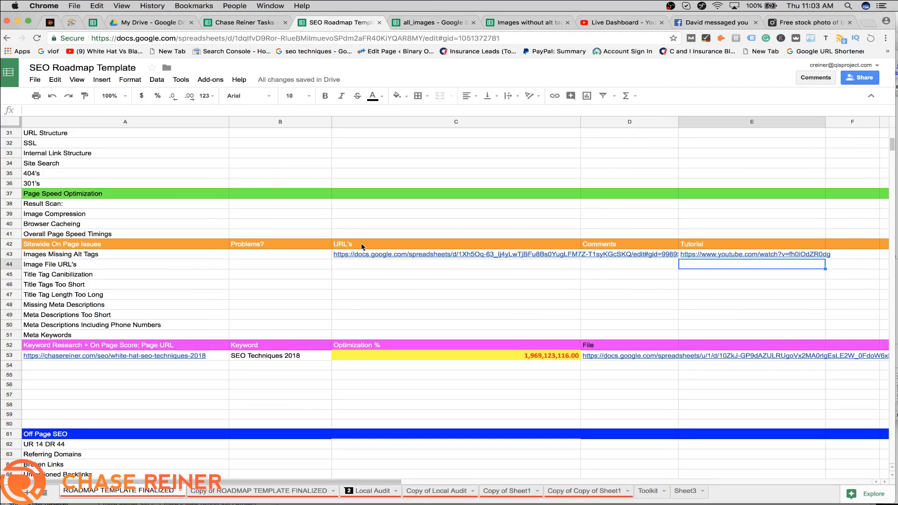
click(404, 276)
click(443, 23)
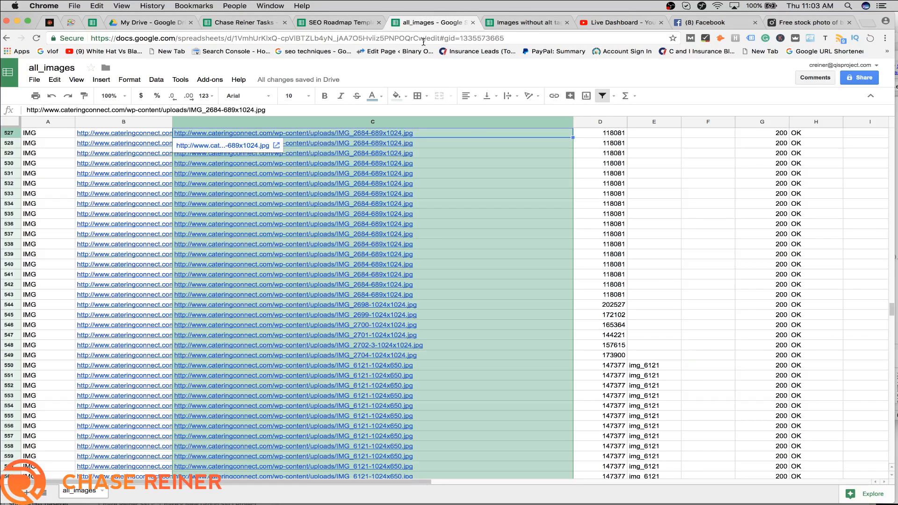
click(424, 40)
key(super+c)
click(343, 24)
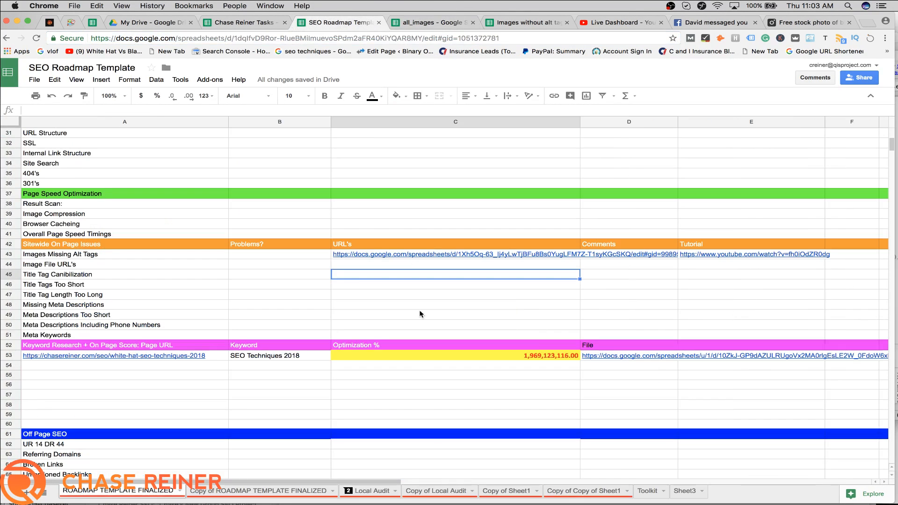
click(401, 265)
key(super+v)
click(397, 286)
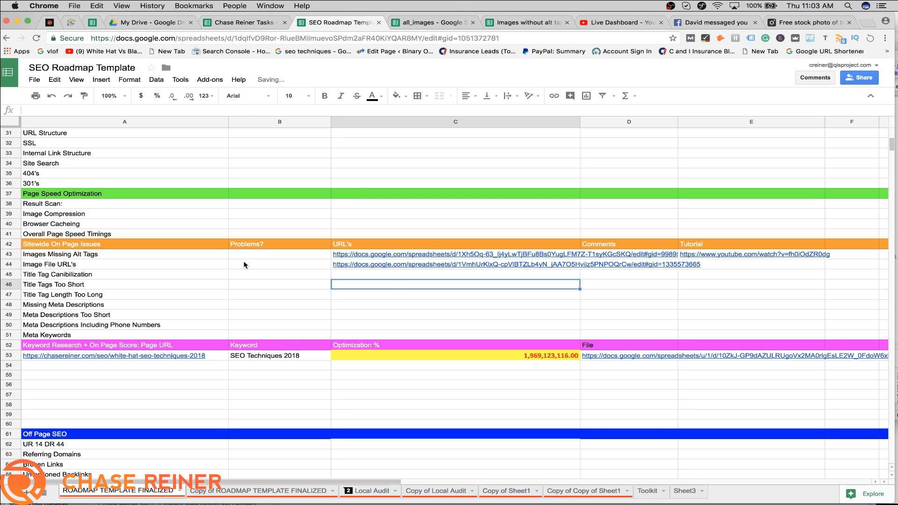
Step: Enter "Yes, there's a ton of images without correct file URL's" as the problem for Image File URL's
click(259, 264)
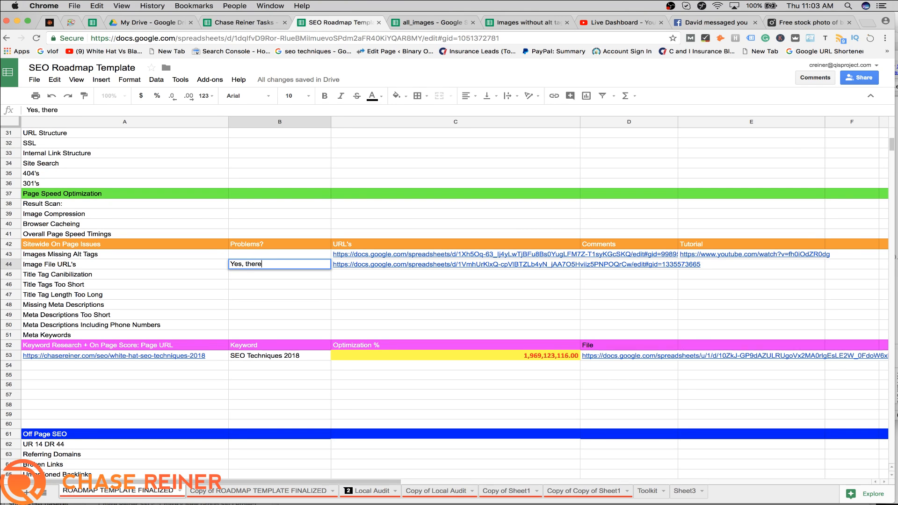
text(Yes, there's a ton of images without correct )
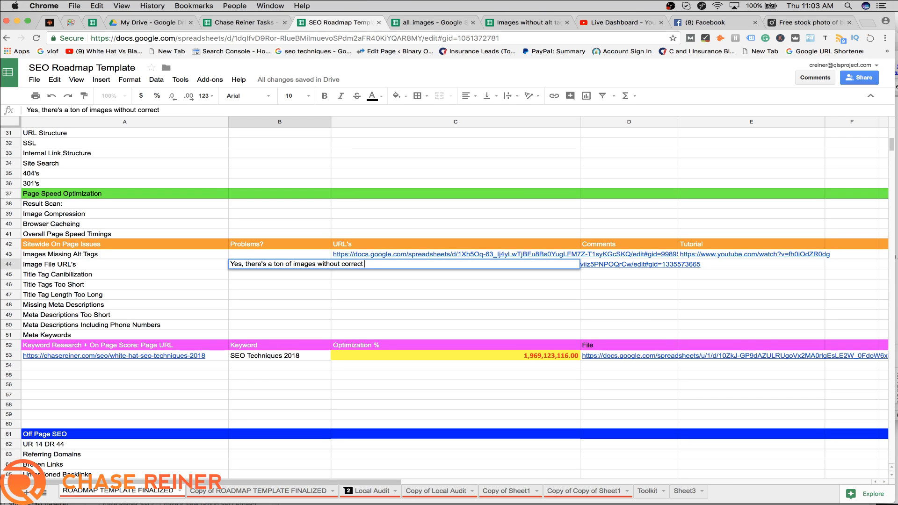
text(file URL's)
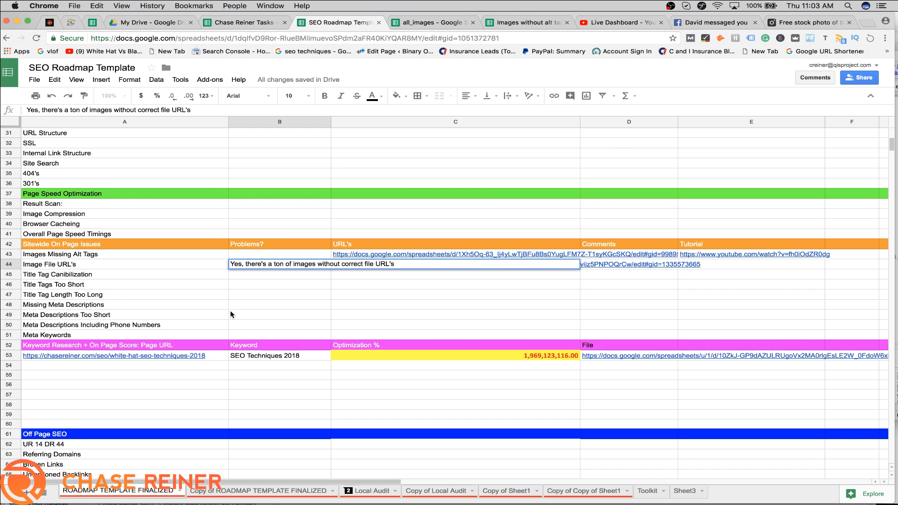
click(230, 313)
click(375, 265)
click(310, 276)
click(286, 288)
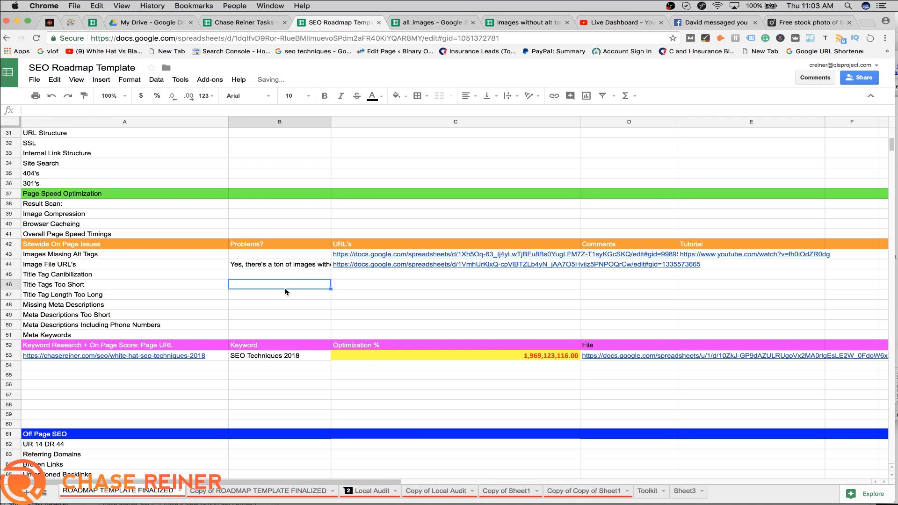
Step: Select the Problems? cell for Title Tag Canibilization, then switch to Screaming Frog SEO Spider, show the Page Titles report and clear the crawl address
click(287, 276)
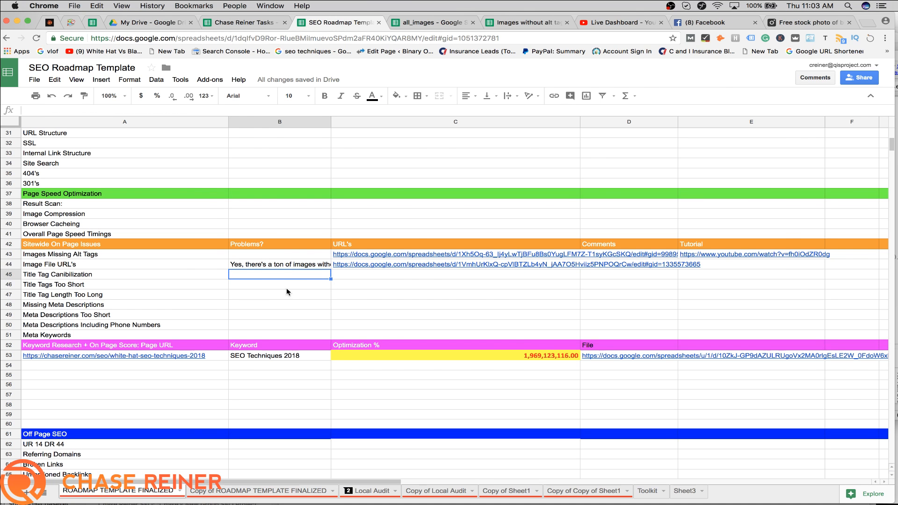
key(super+Tab)
click(423, 221)
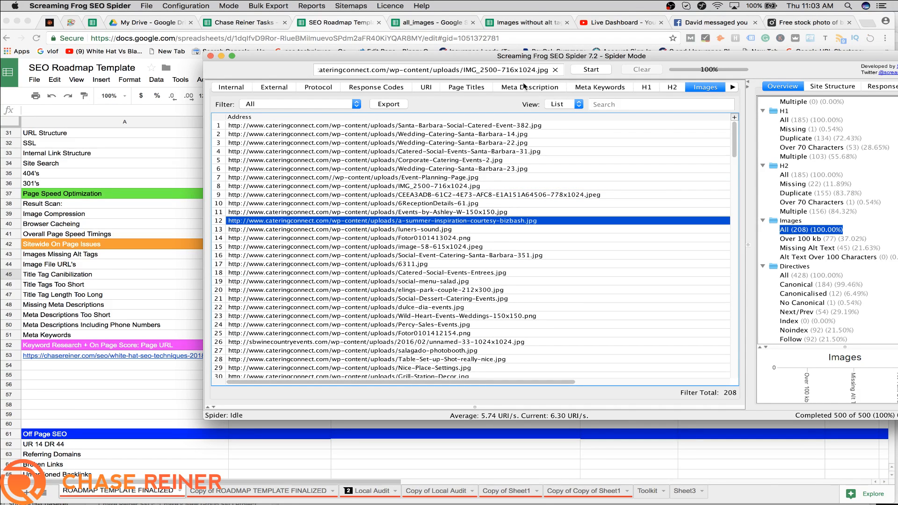
click(475, 88)
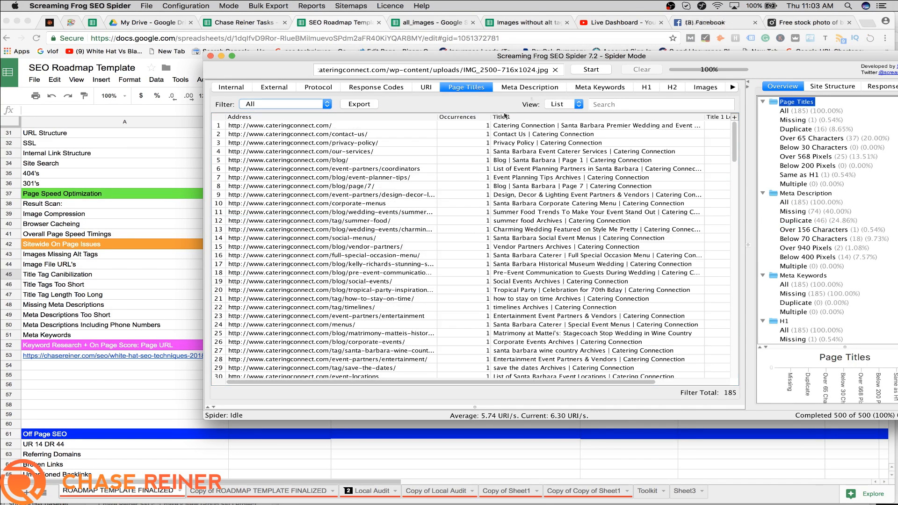
click(557, 70)
Step: Look through the full list of page titles and bring the title length and pixel width columns into view
scroll(436, 143, down, 20)
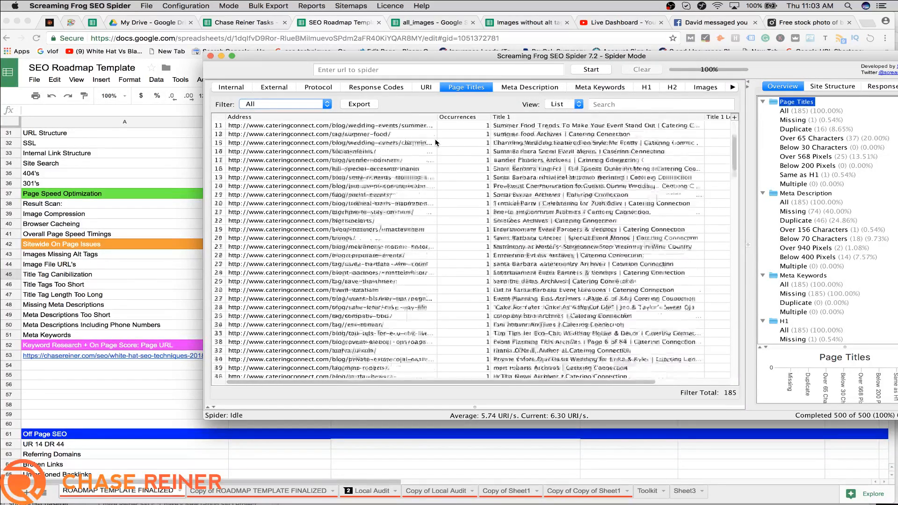
scroll(602, 168, down, 5)
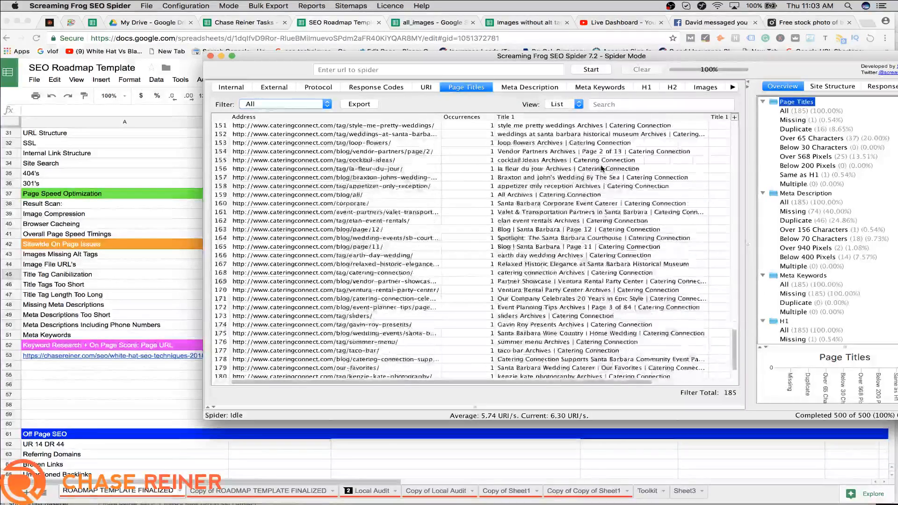
scroll(600, 176, down, 1)
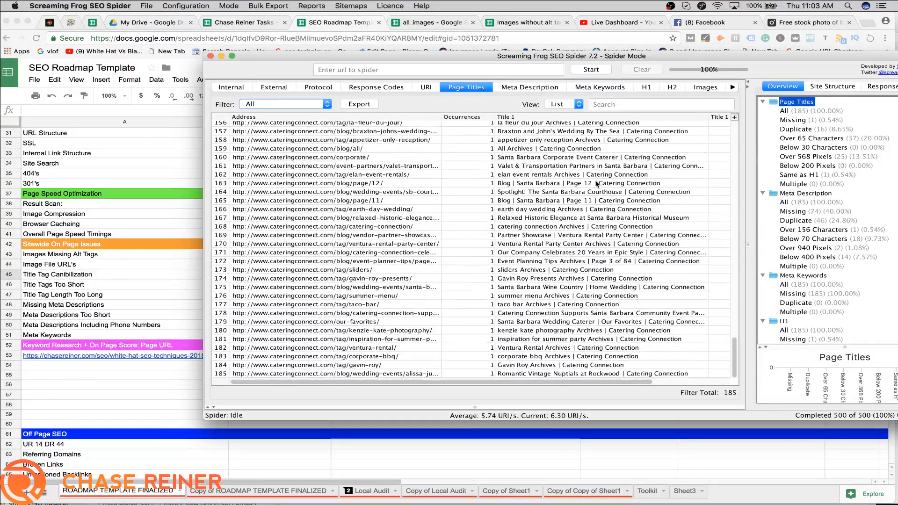
scroll(597, 183, up, 20)
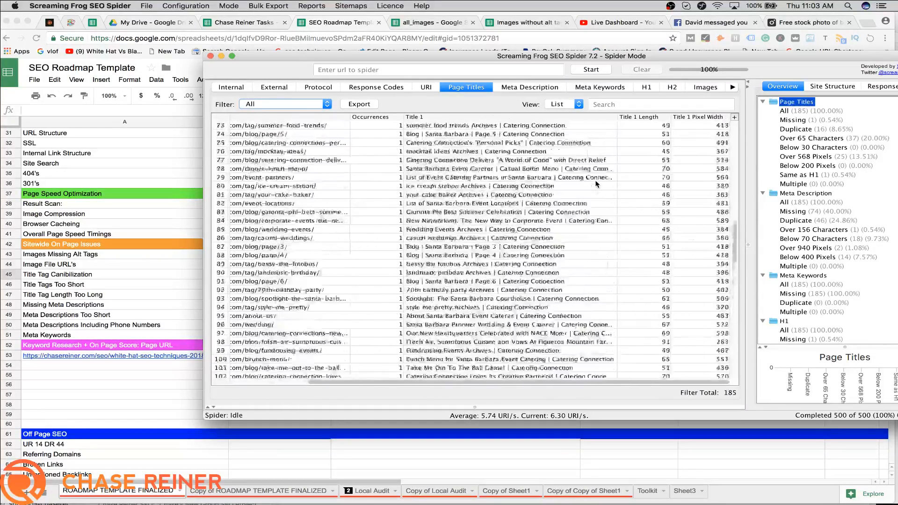
scroll(597, 184, up, 5)
scroll(596, 184, right, 3)
scroll(595, 184, down, 1)
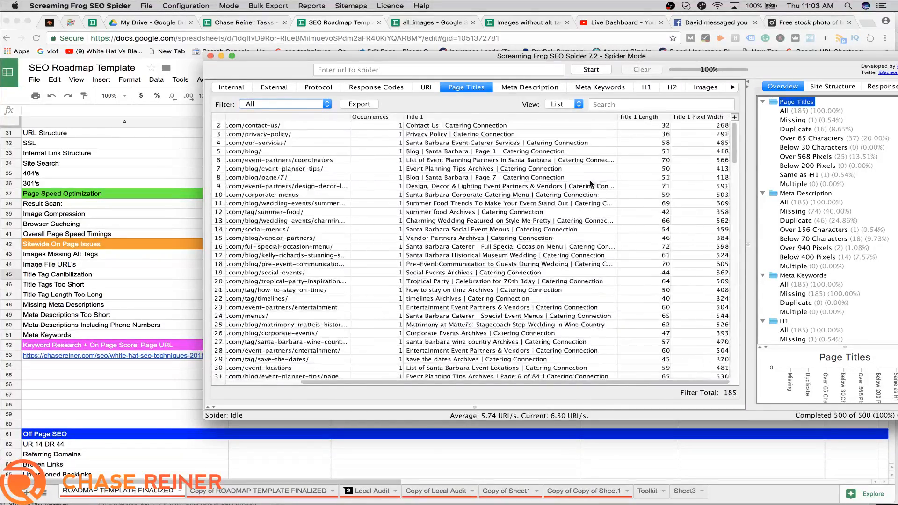
scroll(584, 185, left, 3)
scroll(573, 186, up, 1)
scroll(571, 186, right, 3)
Step: Compare page titles across the report for overlapping keywords, checking the corporate menu, vendor partners, wedding menus and tag archive entries
click(532, 205)
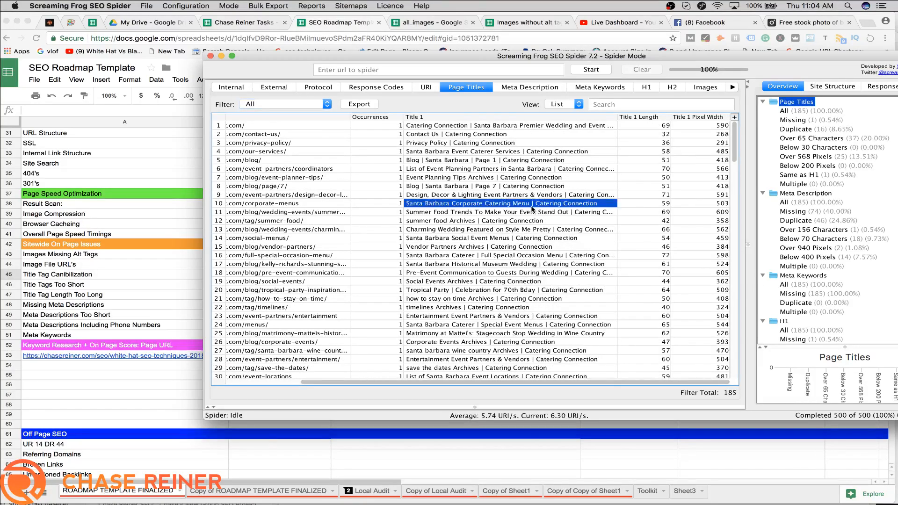
scroll(532, 228, down, 3)
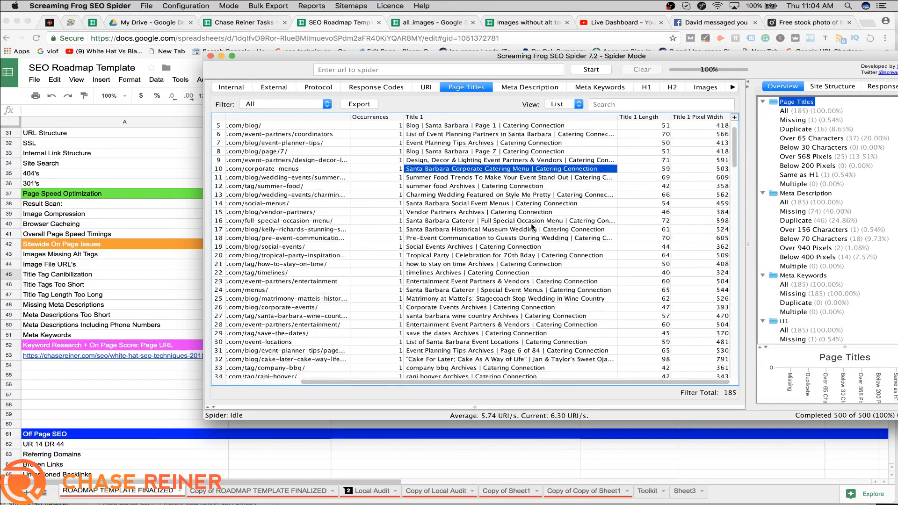
scroll(533, 228, down, 3)
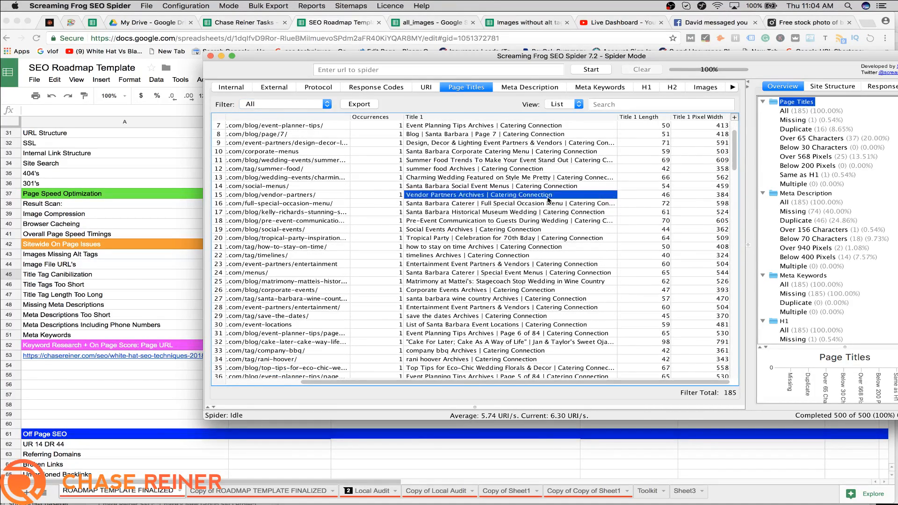
scroll(540, 214, down, 15)
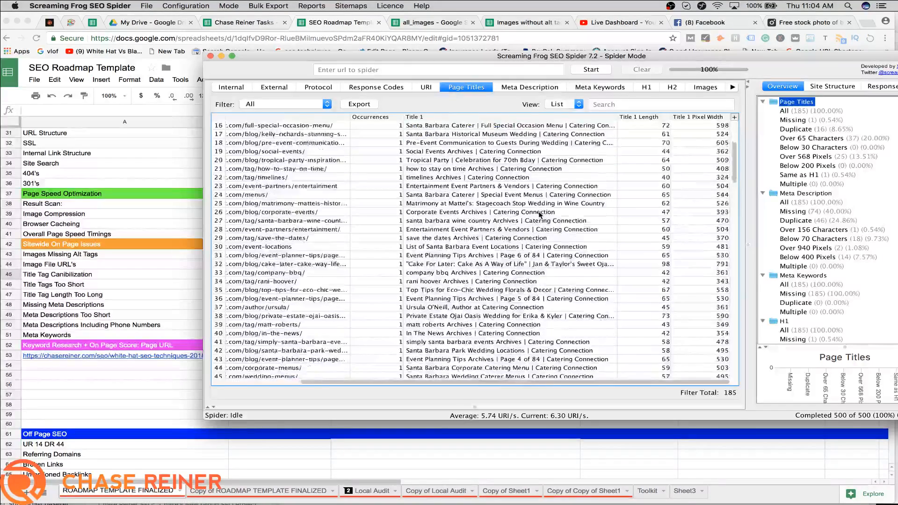
scroll(515, 290, down, 4)
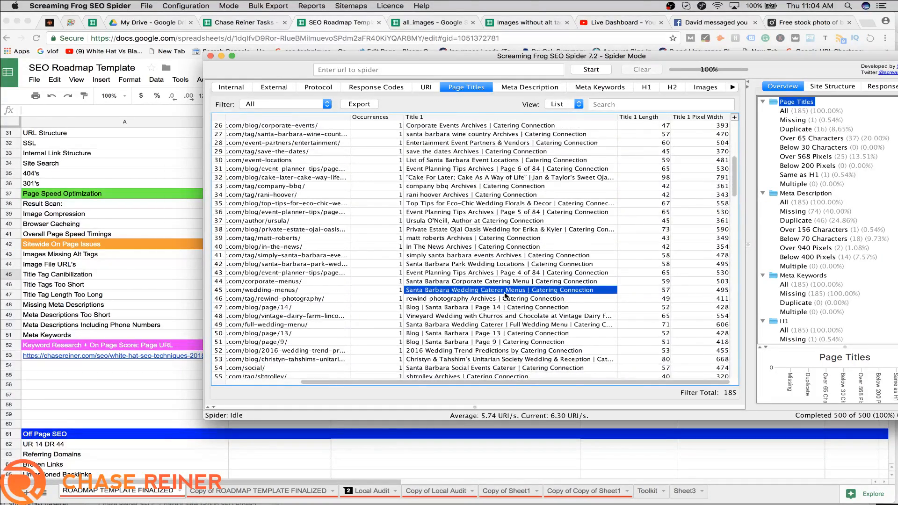
scroll(505, 294, down, 20)
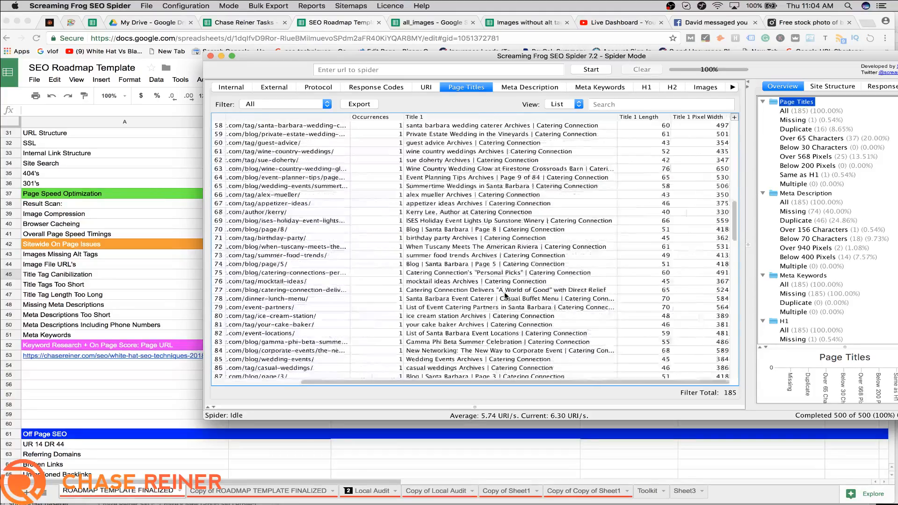
scroll(506, 295, down, 20)
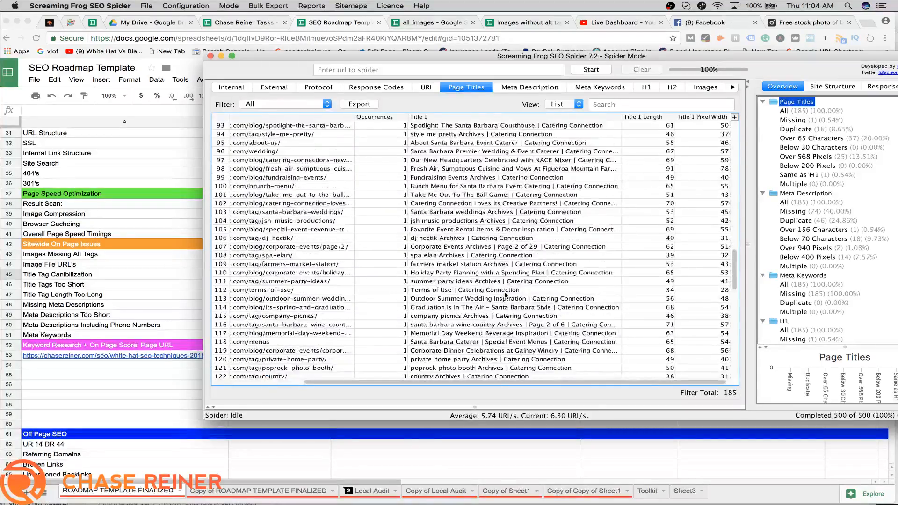
scroll(506, 295, down, 20)
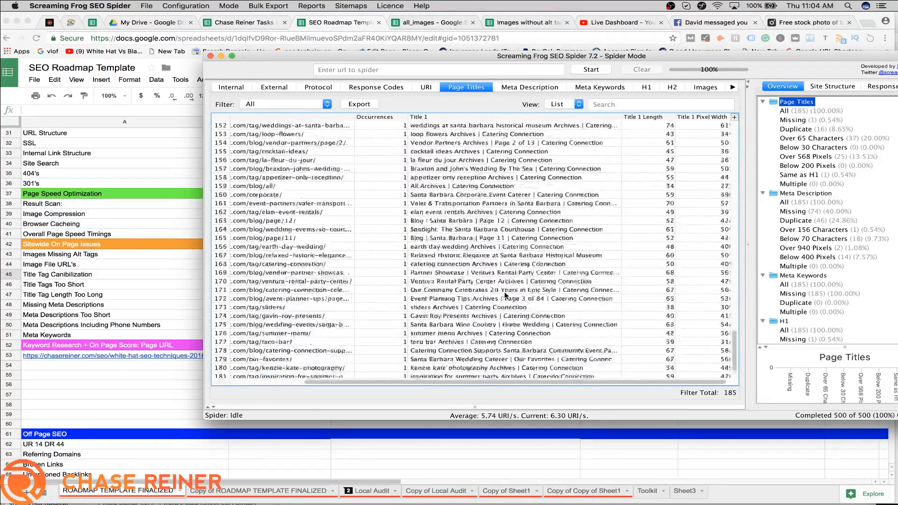
scroll(505, 295, down, 4)
click(496, 312)
click(489, 281)
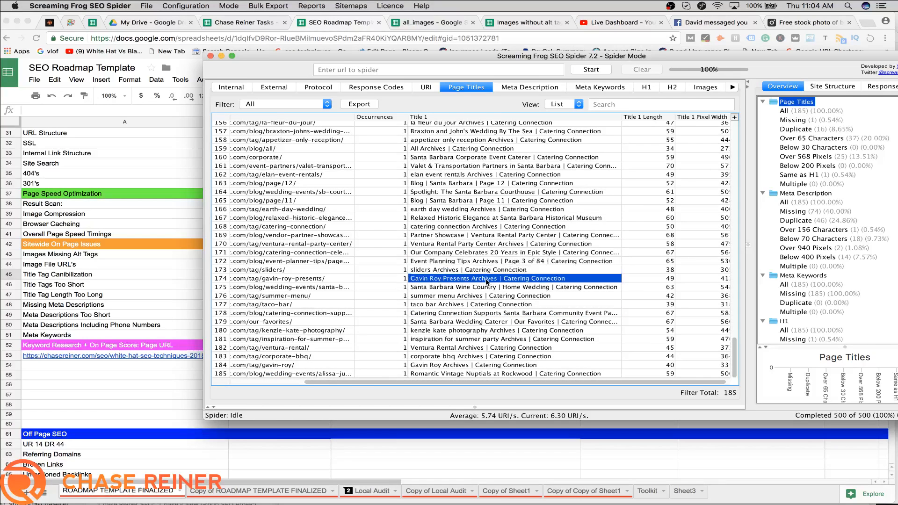
drag(488, 312, 488, 201)
click(489, 201)
drag(489, 158, 494, 227)
click(493, 228)
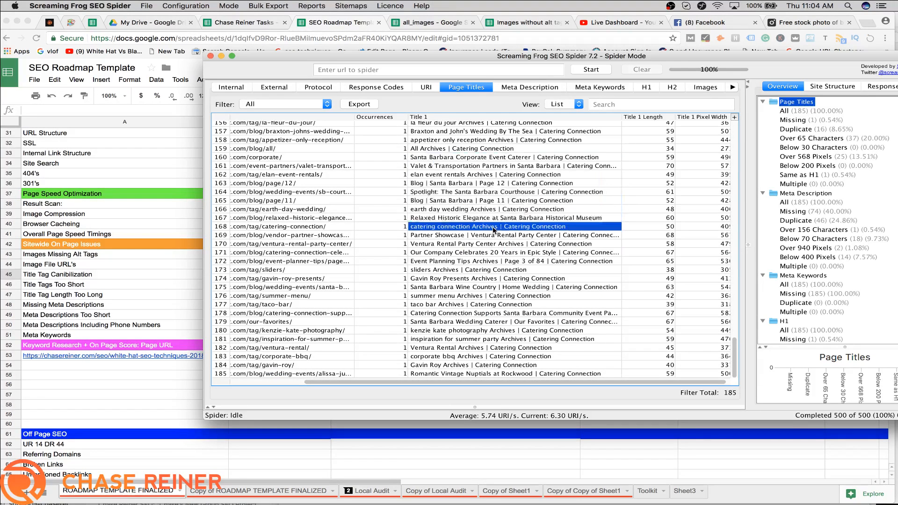
Step: Compare the catering connection, Ventura Rental Party Center and Event Planning Tips archive titles for overlapping keywords
click(489, 254)
click(481, 228)
click(452, 237)
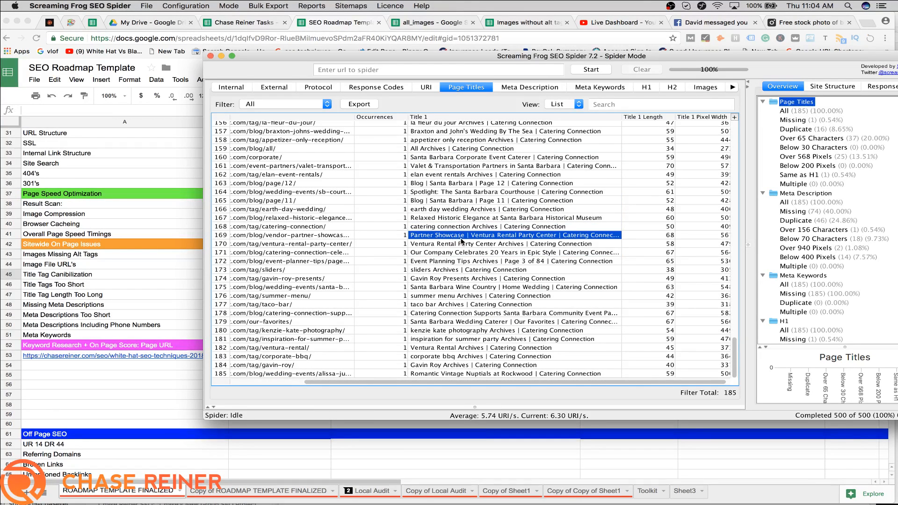
click(451, 244)
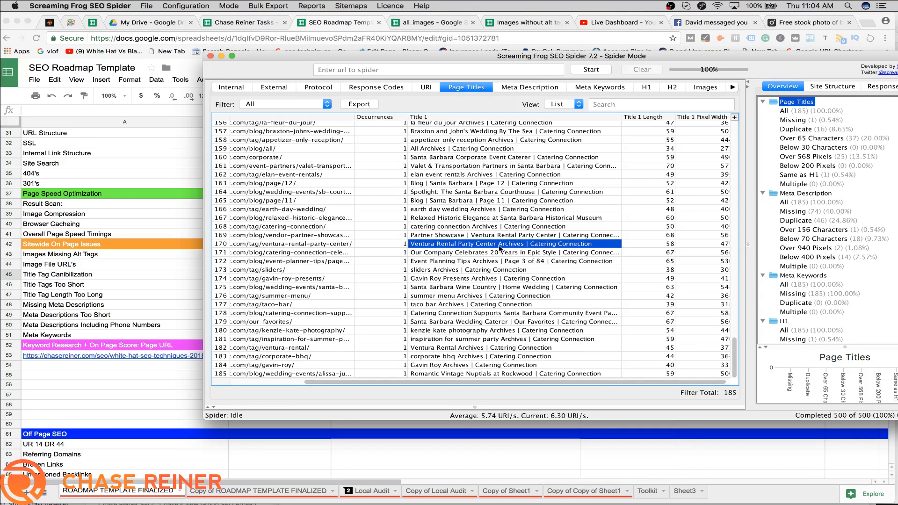
click(458, 254)
click(485, 244)
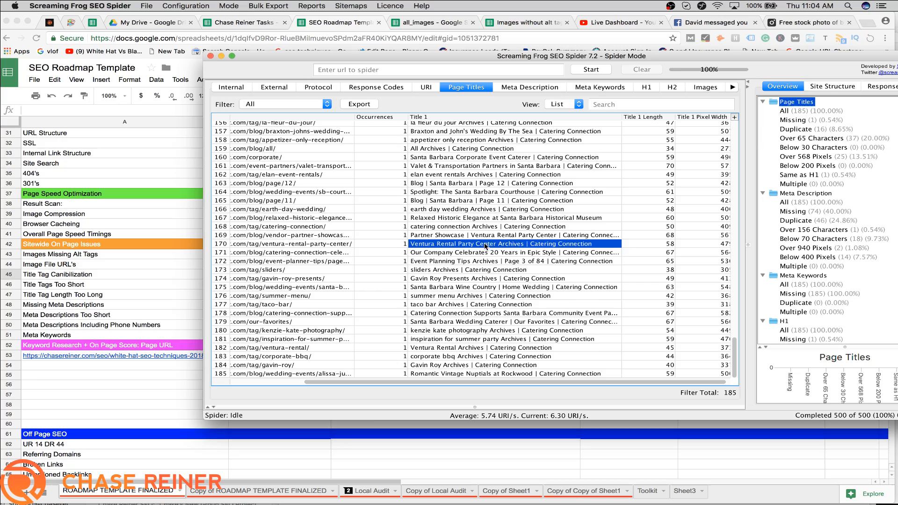
click(468, 262)
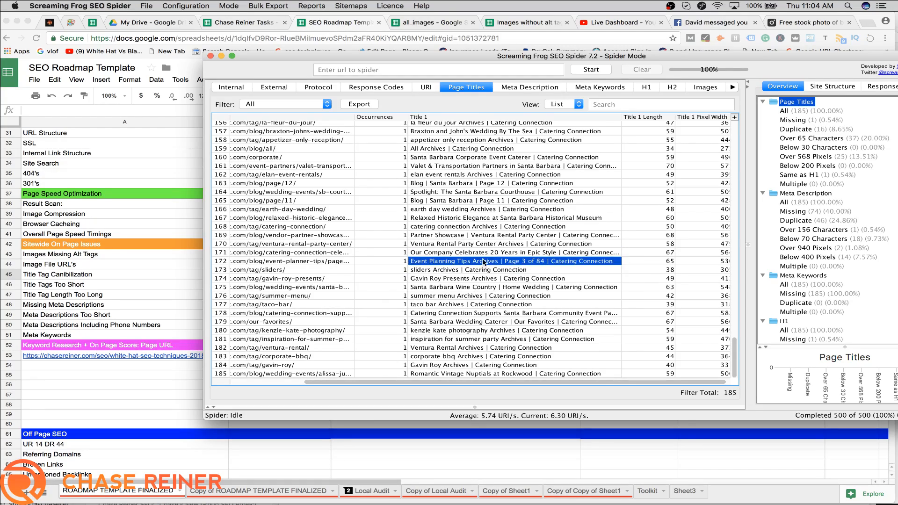
Step: Return to the start of the page titles list and compare the Santa Barbara Event Caterer Services title with the entries below it
scroll(484, 262, up, 20)
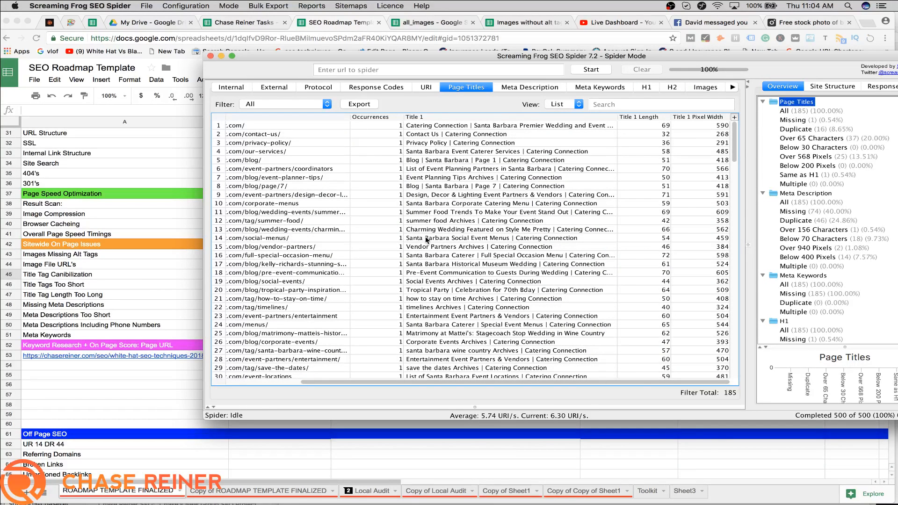
click(529, 177)
mouse_move(527, 253)
mouse_down()
mouse_move(525, 151)
mouse_move(524, 254)
mouse_up()
click(524, 151)
click(524, 254)
drag(507, 301, 515, 153)
click(514, 154)
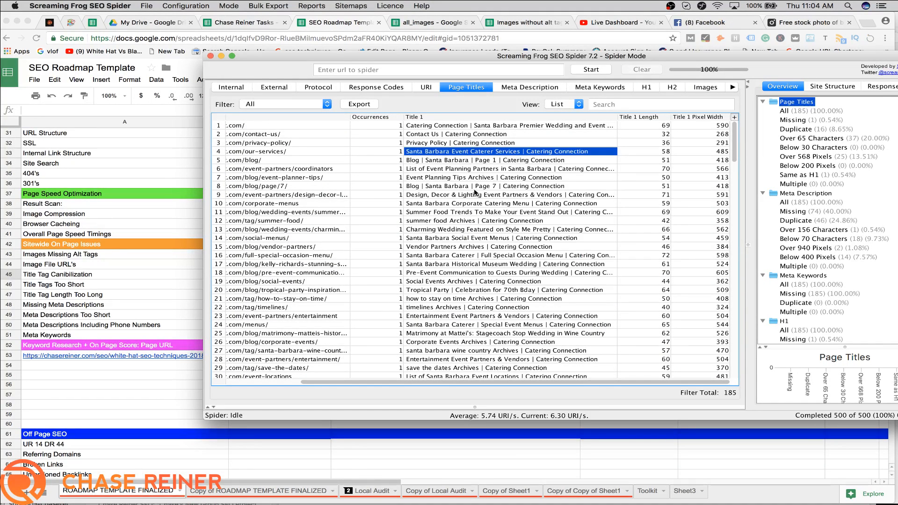
Step: Switch to the roadmap sheet in Chrome, enter x as the Title Tag Canibilization problem and select the Problems? cell for Title Tags Too Short
click(183, 266)
double_click(297, 276)
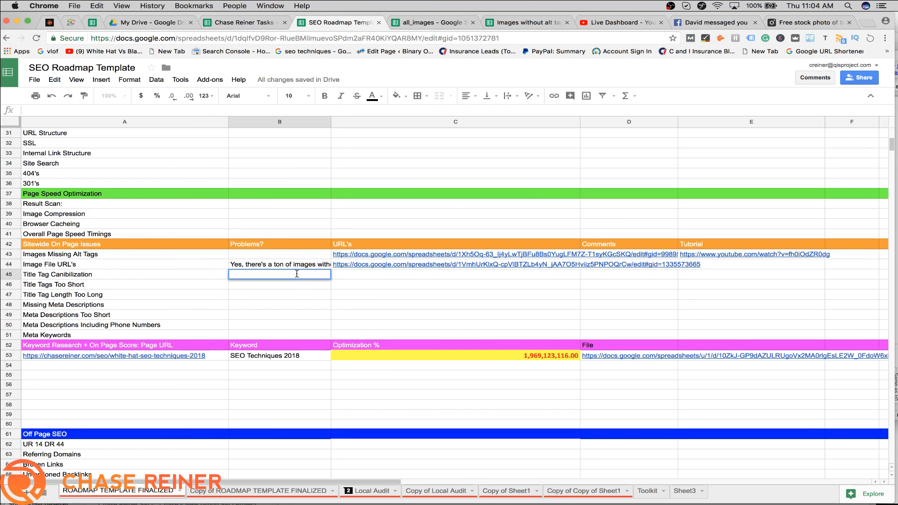
text(x)
click(307, 324)
click(255, 286)
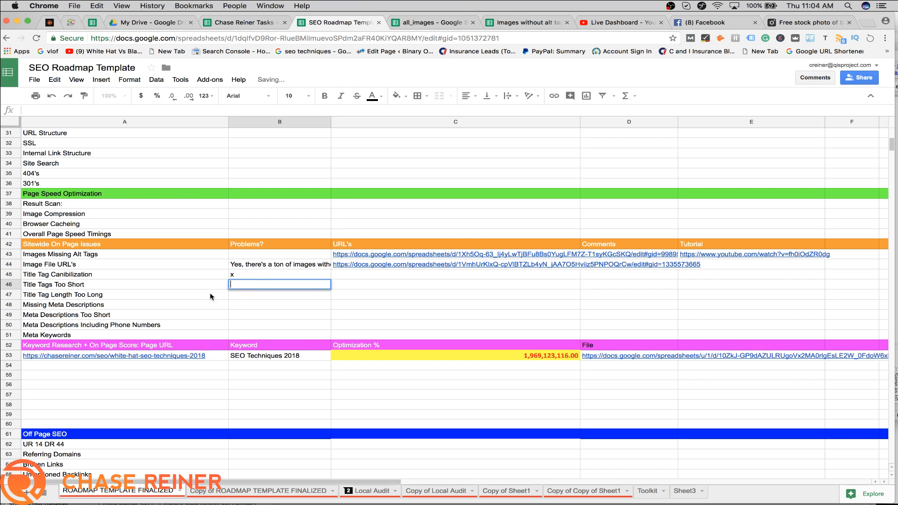
click(139, 286)
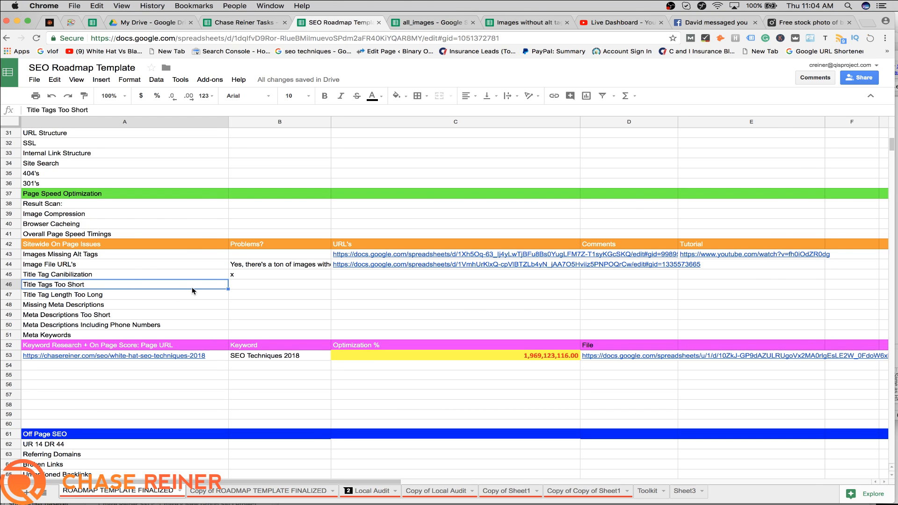
click(236, 293)
Step: Switch to Screaming Frog SEO Spider, view page titles over 65 characters and try the Below 30 Characters filter
key(super+Tab)
click(590, 223)
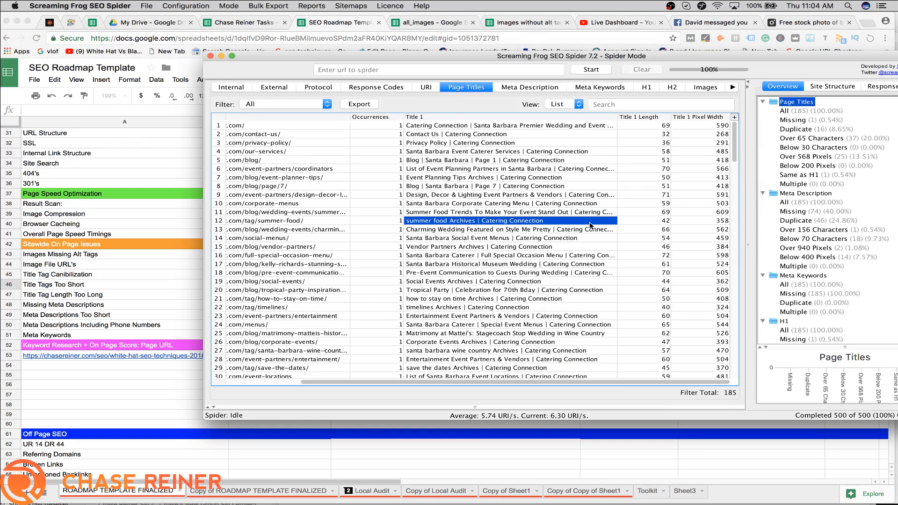
click(796, 138)
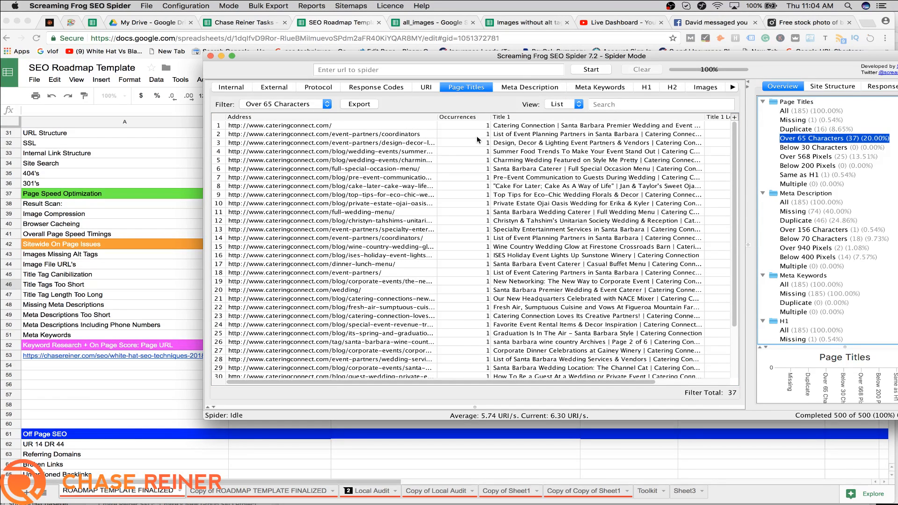
click(288, 104)
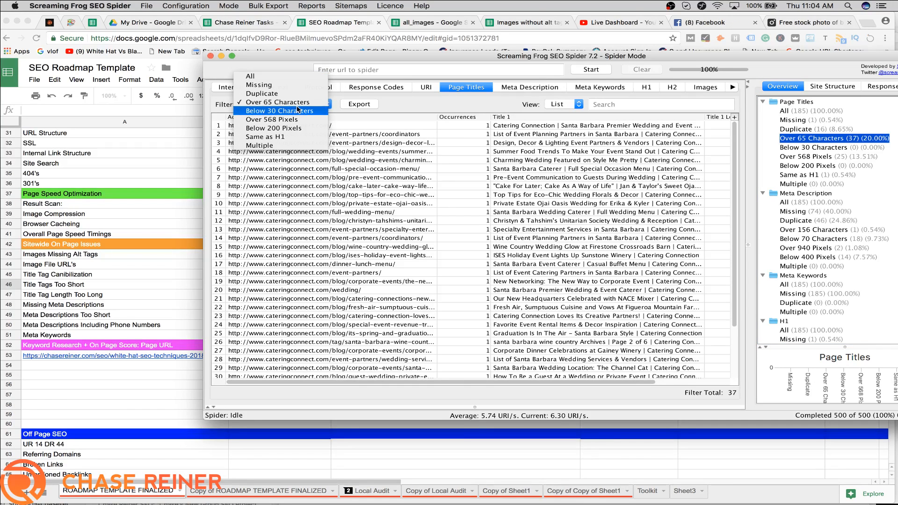
click(305, 111)
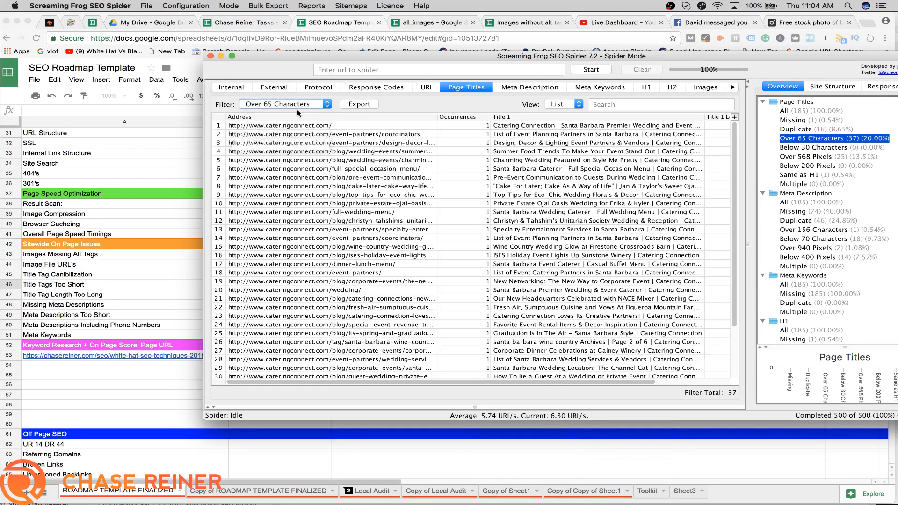
click(308, 106)
click(301, 98)
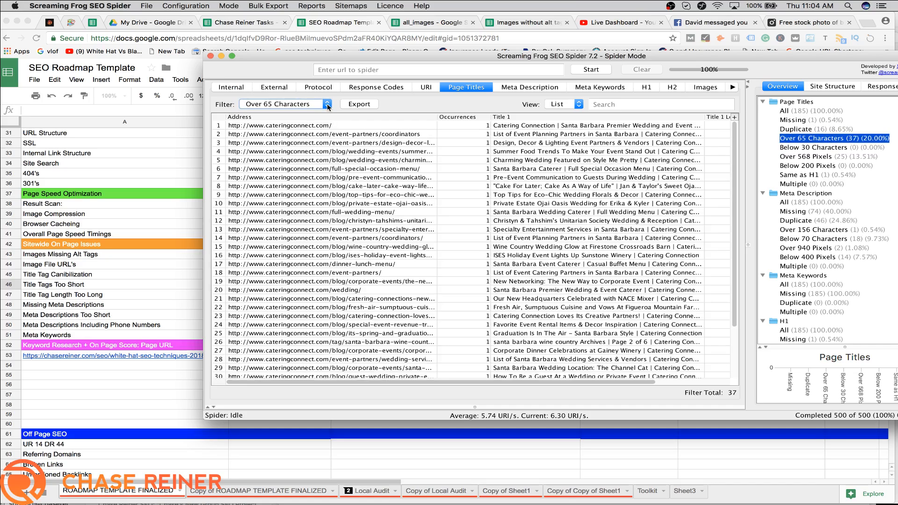
scroll(527, 179, right, 5)
scroll(527, 179, left, 5)
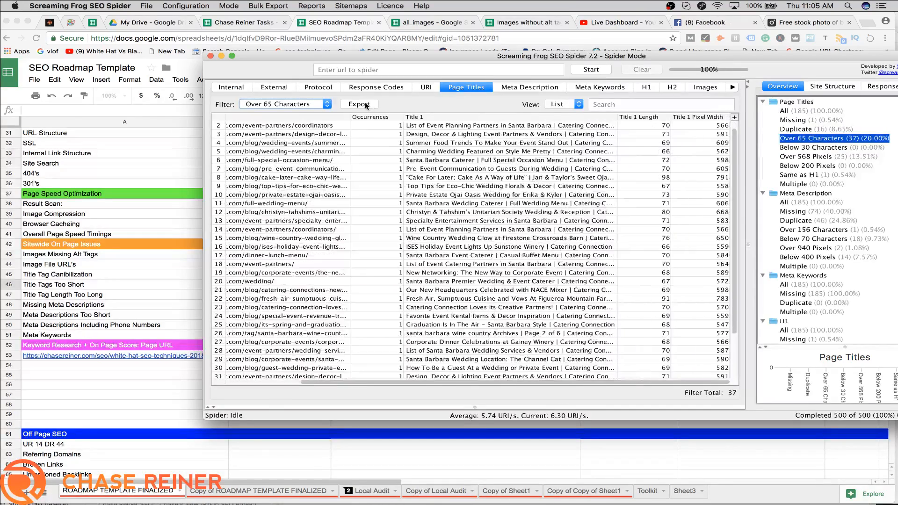
Step: Set the page titles filter to All and sort the list by Title 1 Length in descending order
click(286, 104)
click(282, 80)
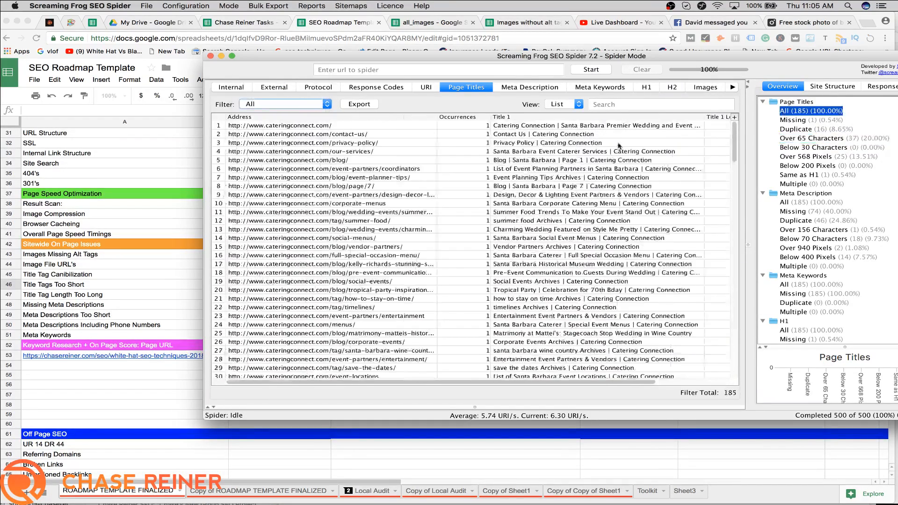
scroll(622, 134, right, 5)
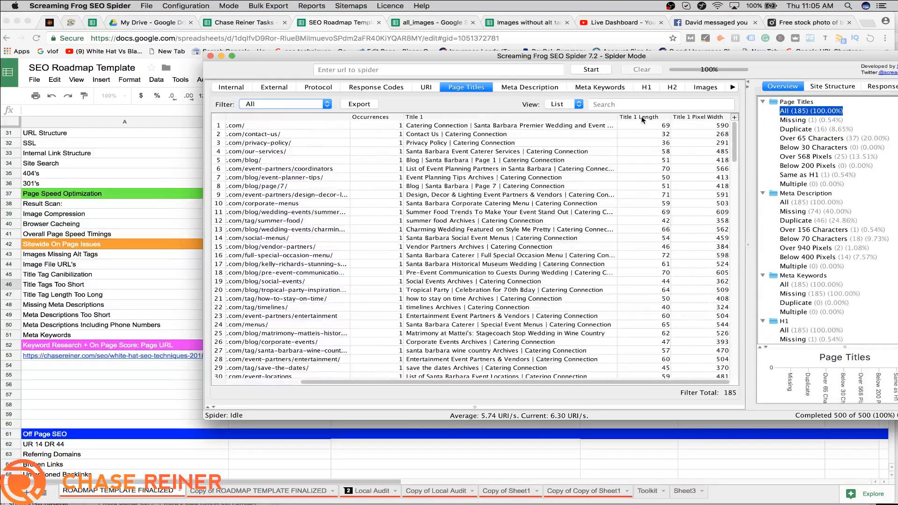
click(643, 119)
click(652, 120)
scroll(605, 134, left, 5)
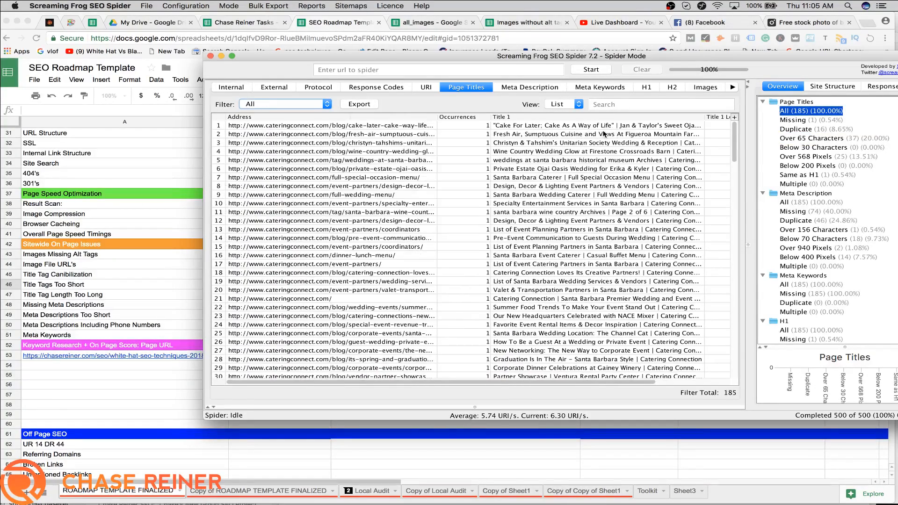
scroll(608, 134, right, 5)
scroll(622, 134, left, 5)
scroll(625, 134, right, 5)
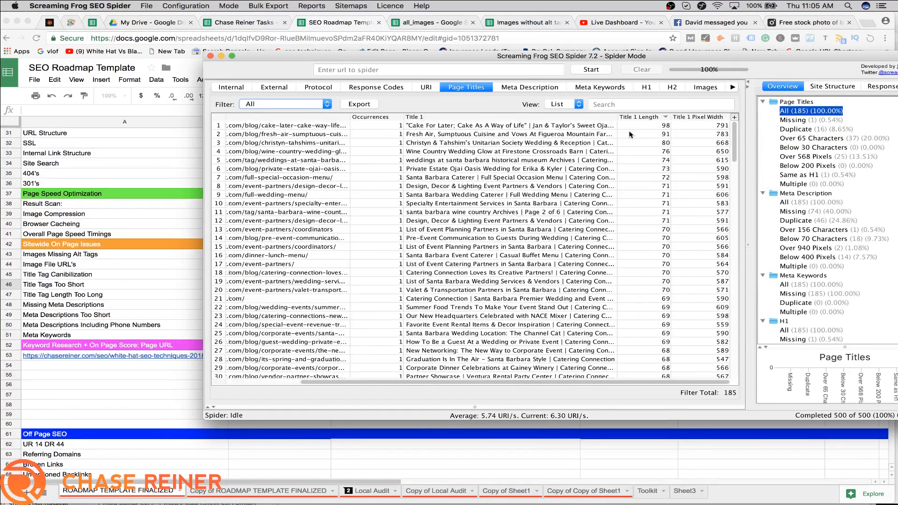
scroll(632, 134, left, 5)
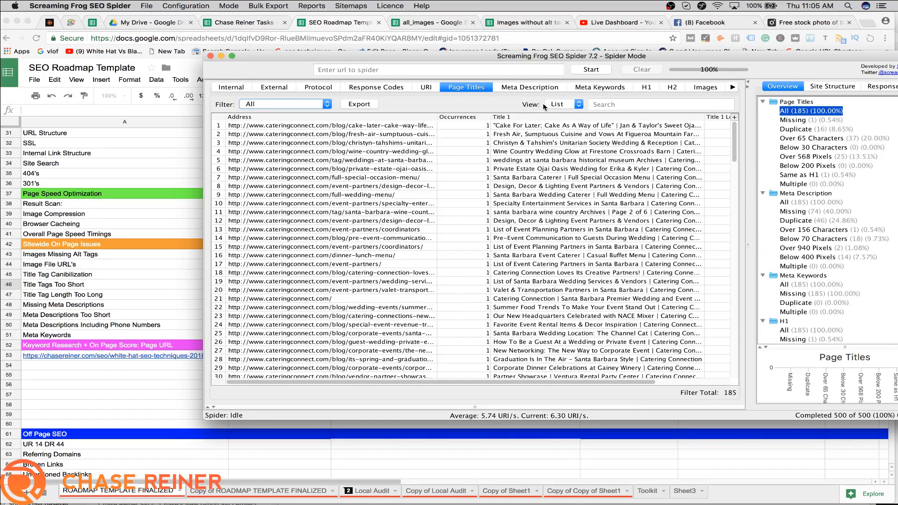
Step: Export all page titles as the comma-separated file page_titles_all in the SEO Audit Export folder
click(294, 108)
click(403, 100)
click(359, 104)
click(687, 323)
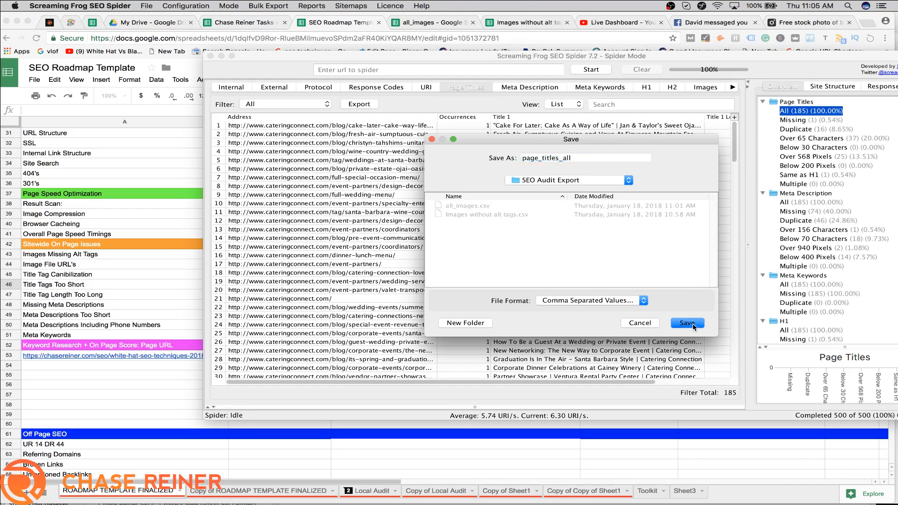
Step: Switch to the roadmap in Chrome and open the exported page_titles_all file from the computer in Google Sheets
click(112, 167)
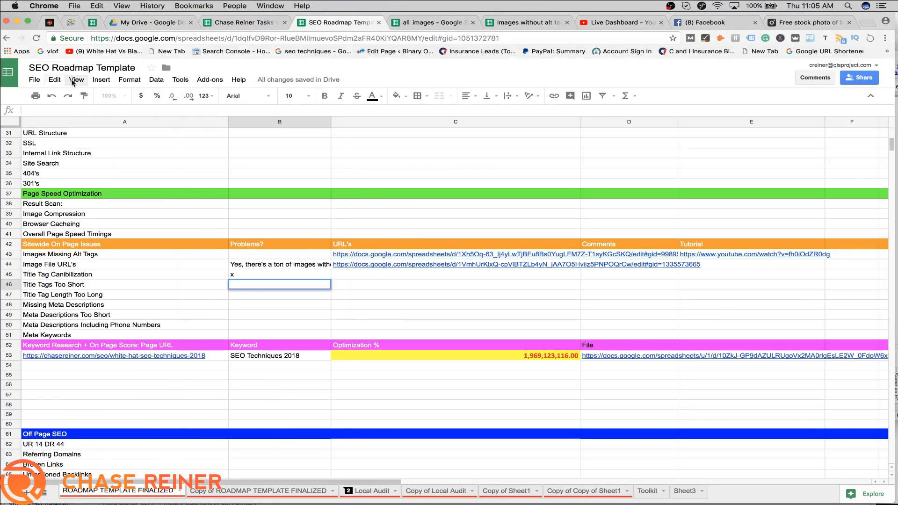
click(34, 79)
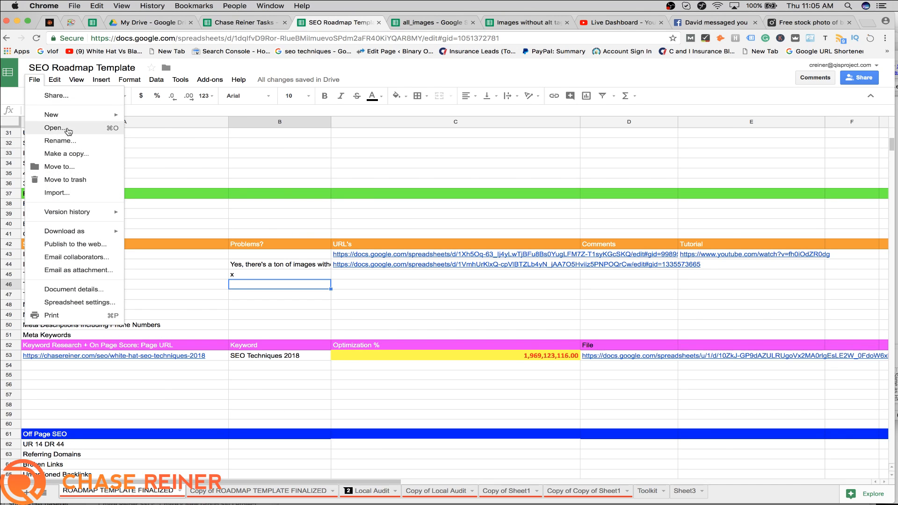
click(56, 128)
click(407, 306)
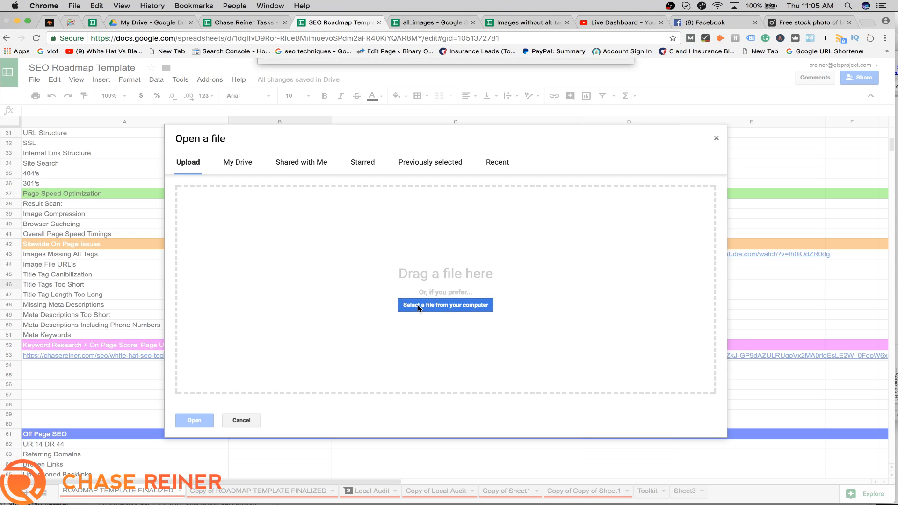
double_click(369, 110)
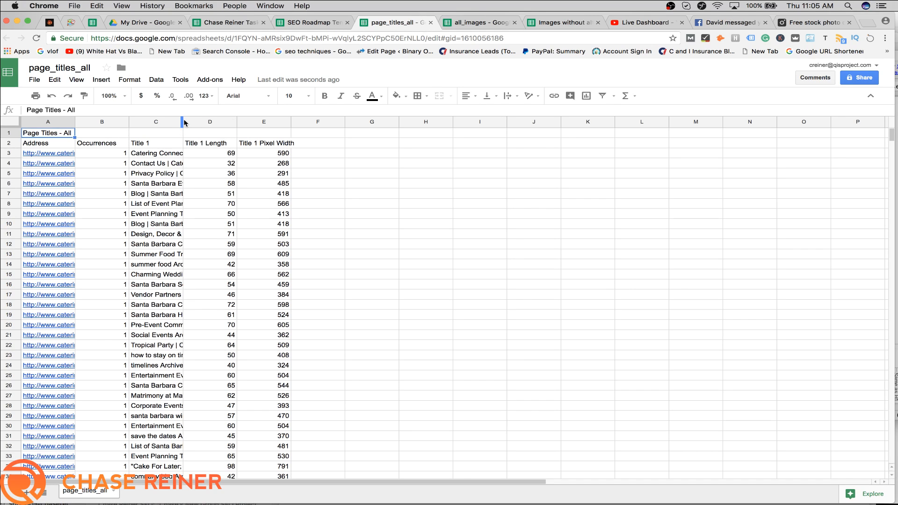
Step: Widen the Title 1 column and sort the sheet by the Title 1 Length column in ascending order
drag(183, 121, 317, 124)
click(353, 145)
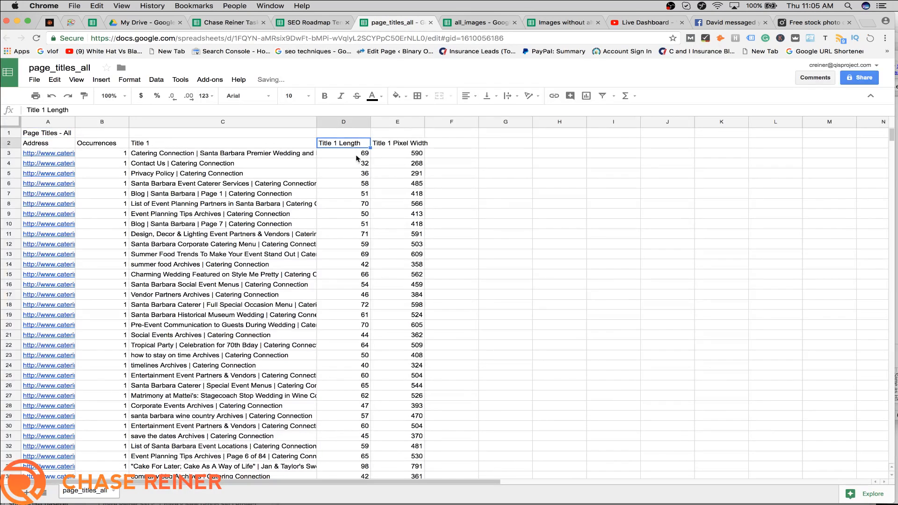
click(362, 122)
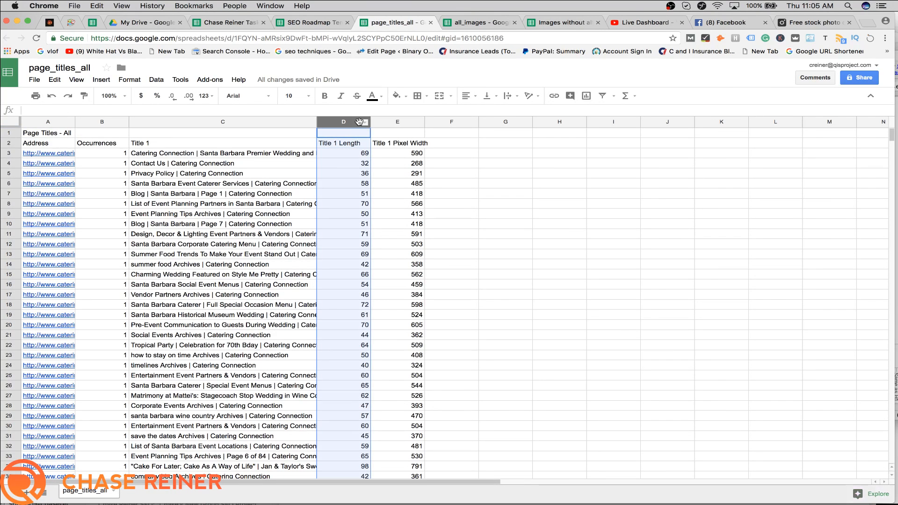
click(365, 123)
click(413, 278)
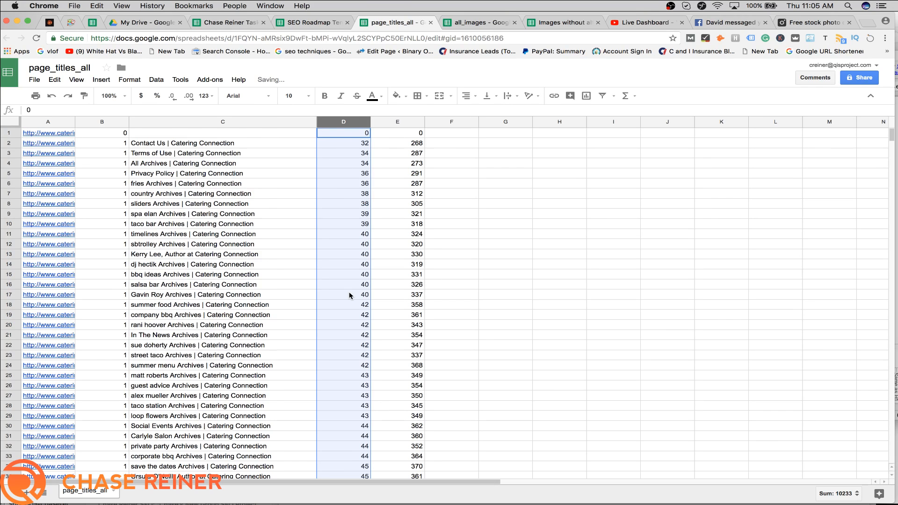
Step: Examine the shortest titles in the sorted sheet, checking the tag archive and author page entries against their lengths
scroll(349, 296, down, 2)
scroll(350, 295, down, 3)
scroll(349, 296, up, 3)
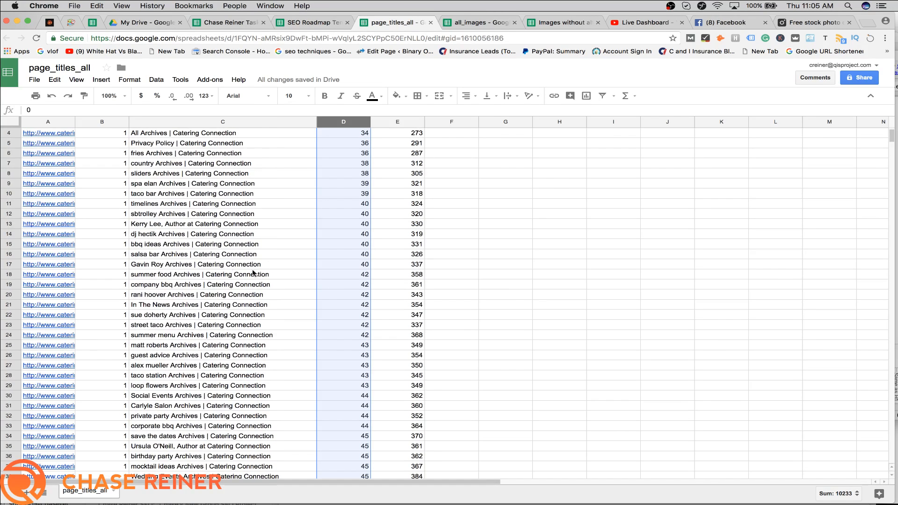
click(218, 266)
scroll(218, 266, up, 1)
scroll(222, 258, down, 2)
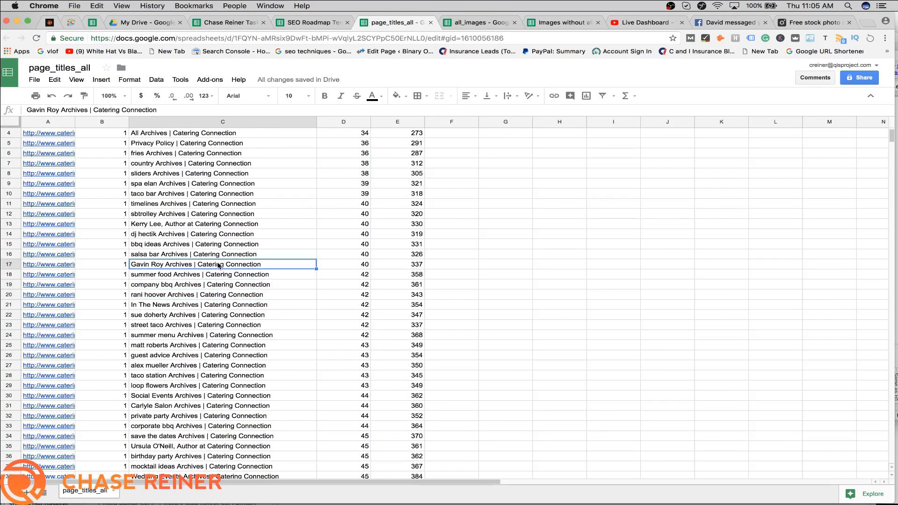
click(220, 234)
click(211, 194)
click(210, 204)
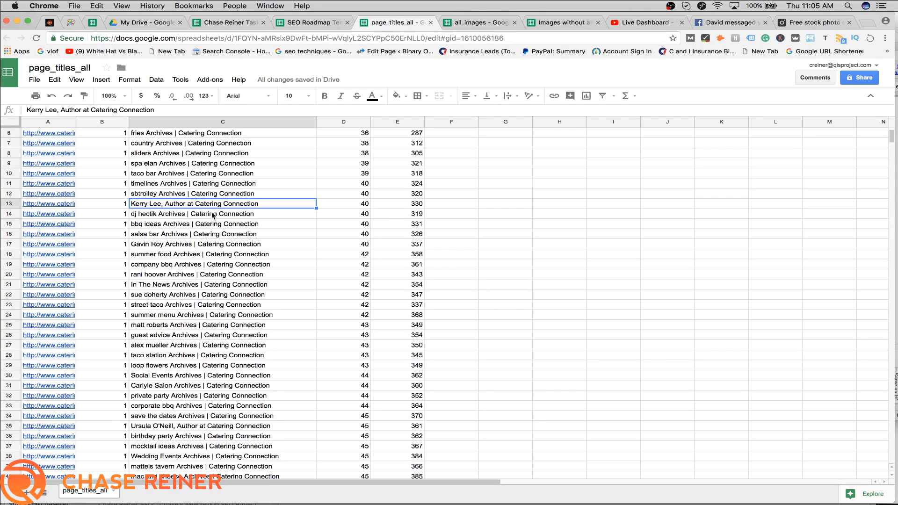
click(212, 214)
click(211, 194)
click(217, 216)
scroll(217, 217, down, 1)
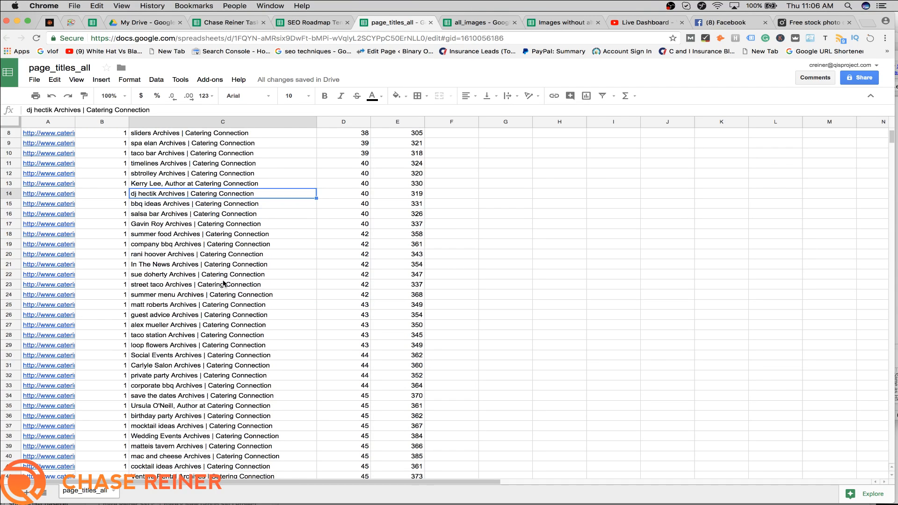
Step: Review the short titles at the start of the sheet, highlighting the Title 1 cells in rows 3 to 17 and 4 to 20
click(216, 259)
scroll(215, 250, up, 3)
click(213, 217)
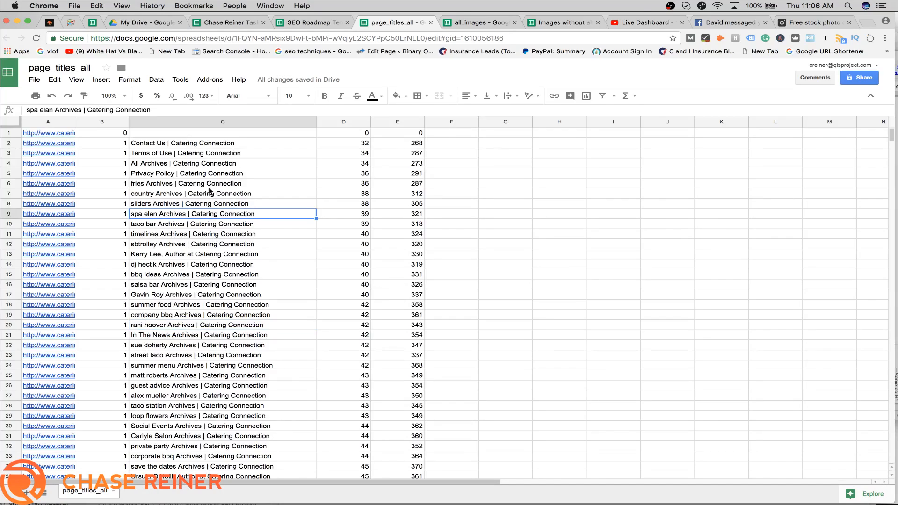
scroll(211, 192, down, 3)
scroll(209, 189, up, 2)
scroll(209, 189, up, 1)
click(197, 265)
drag(197, 295, 195, 156)
click(194, 156)
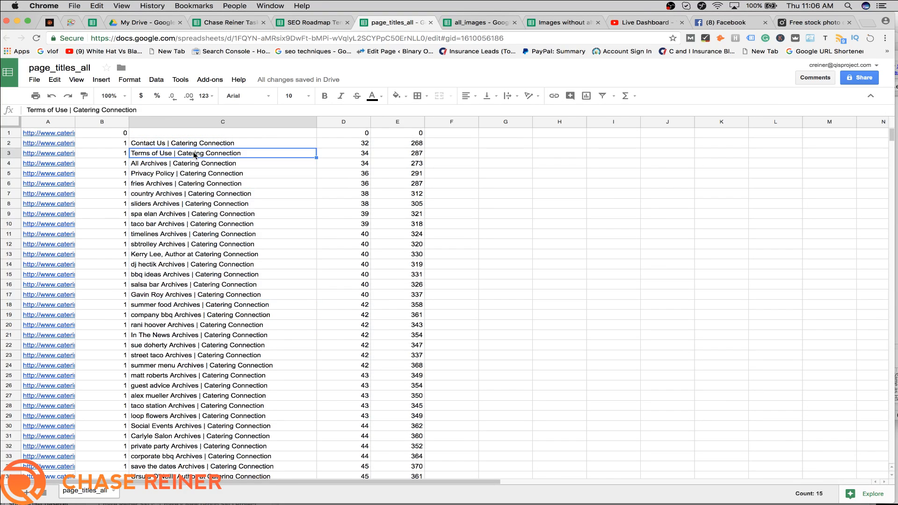
click(224, 204)
click(215, 296)
drag(227, 325, 225, 164)
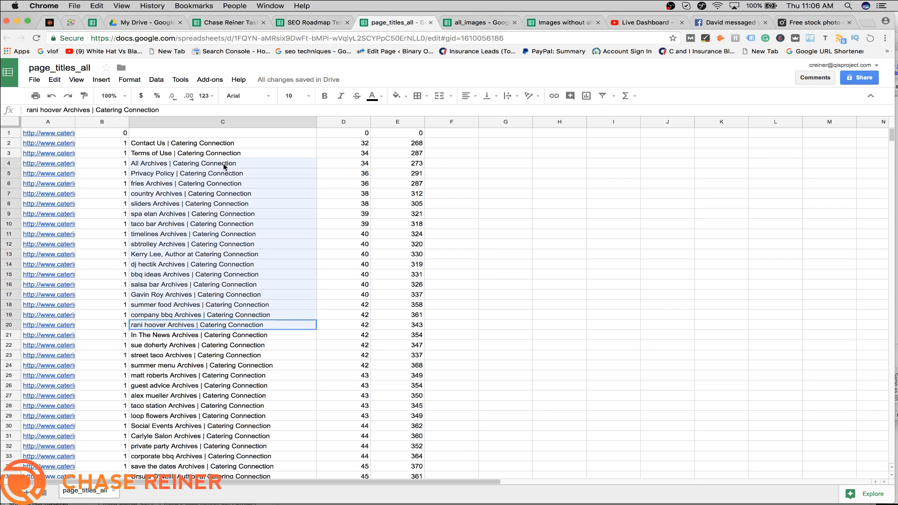
Step: Examine the Title 1 values from the shortest archive titles down to those of about 59 to 65 characters
click(225, 163)
drag(224, 325, 204, 145)
click(261, 144)
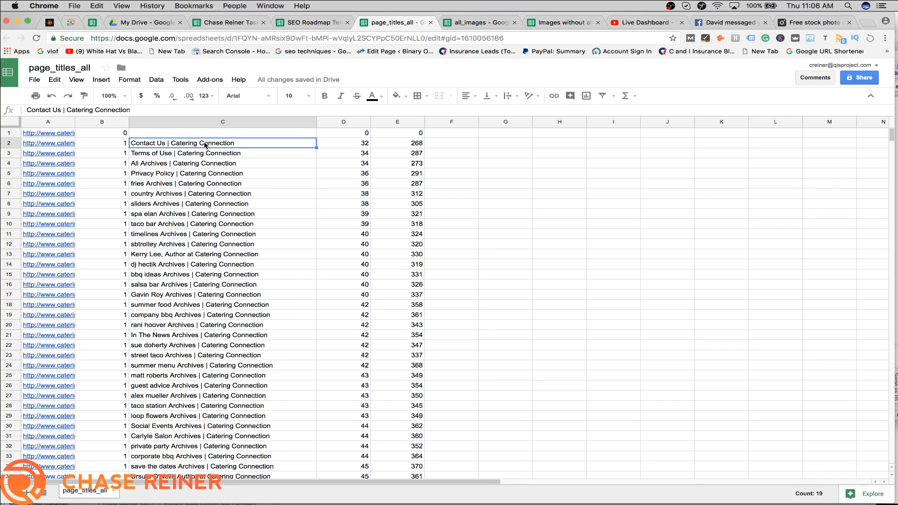
scroll(301, 304, down, 3)
click(277, 313)
drag(262, 287, 262, 275)
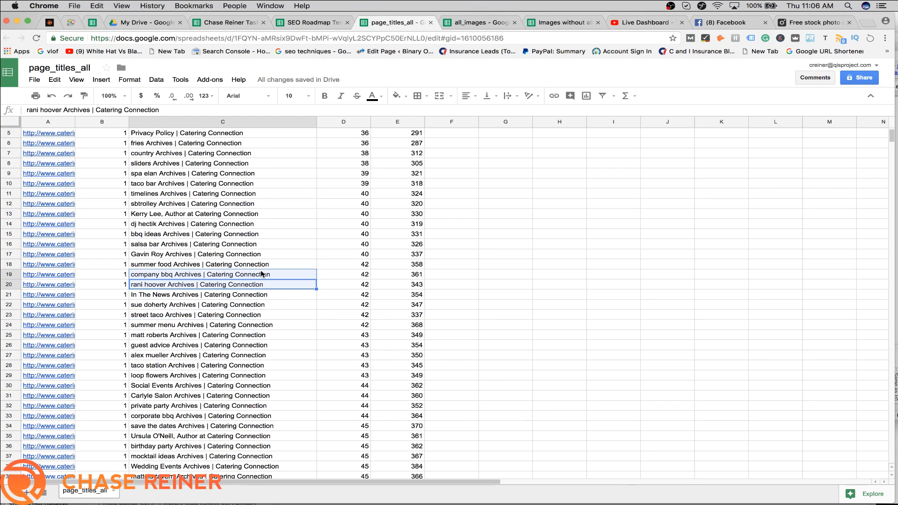
scroll(262, 275, up, 3)
click(259, 335)
scroll(297, 418, down, 5)
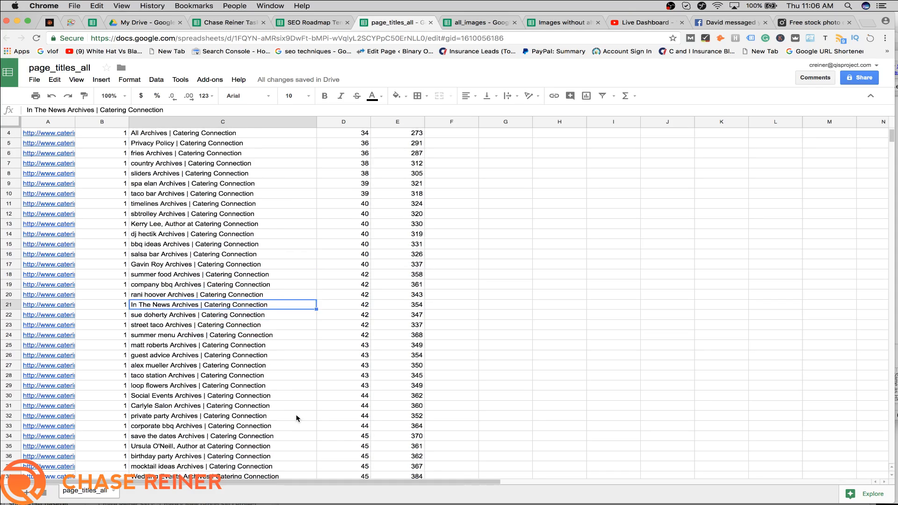
scroll(272, 336, down, 9)
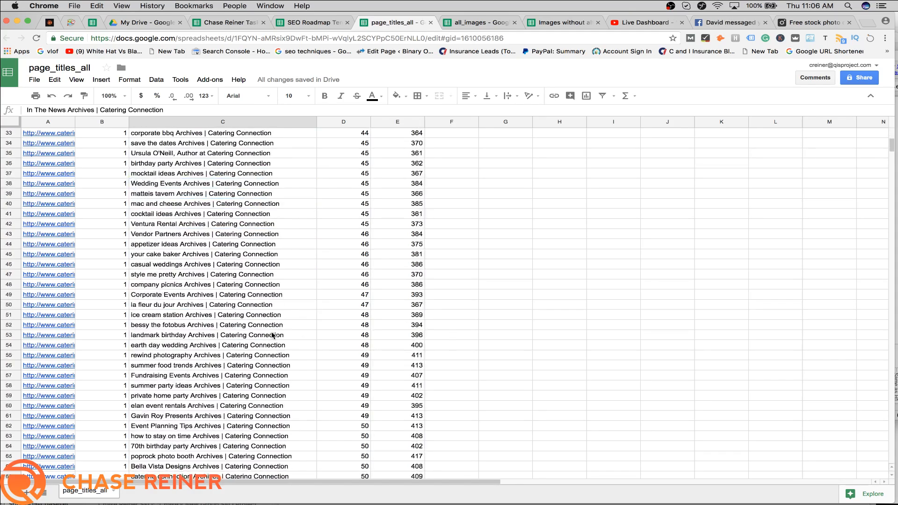
scroll(273, 336, down, 18)
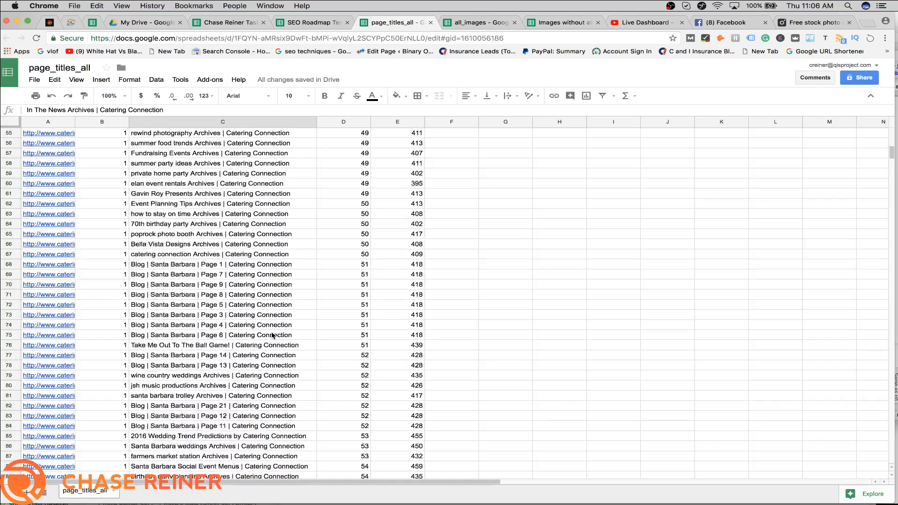
scroll(255, 280, down, 2)
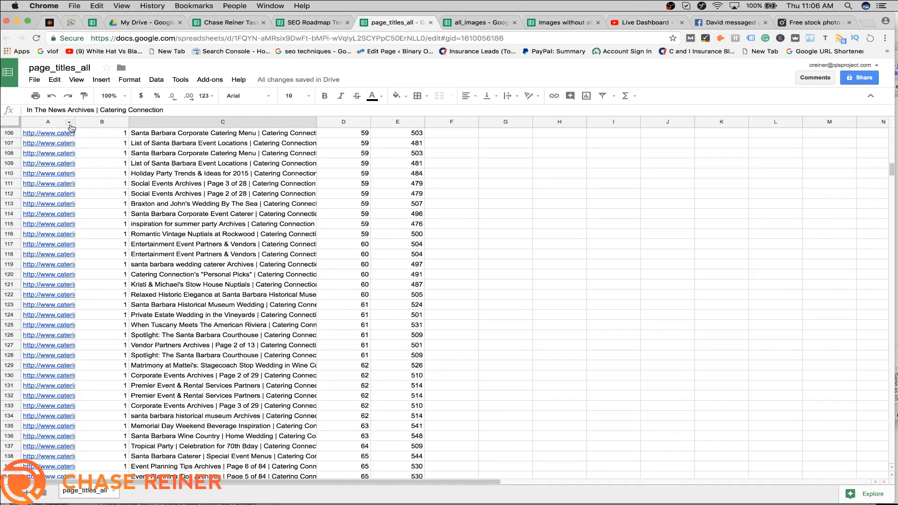
Step: Widen the page URL column and the Title 1 column so their full text can be read
drag(75, 122, 158, 122)
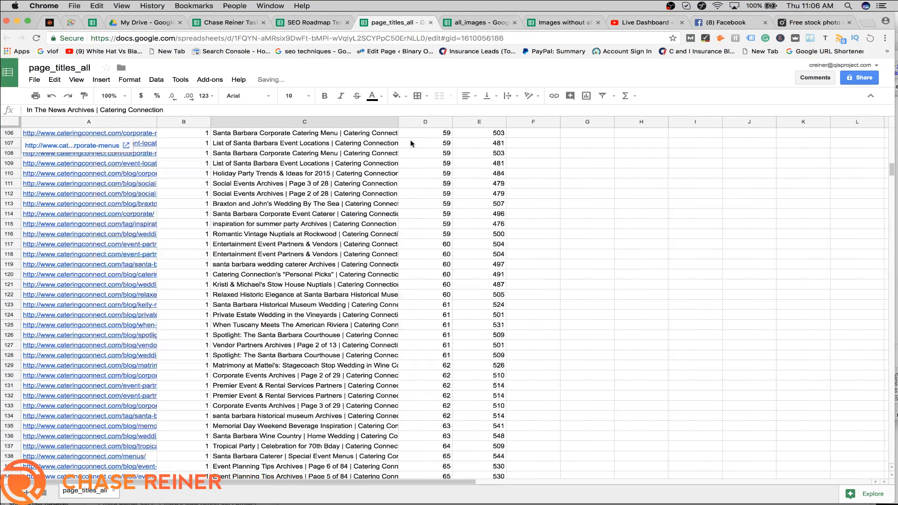
drag(398, 122, 477, 123)
drag(389, 136, 403, 472)
click(416, 328)
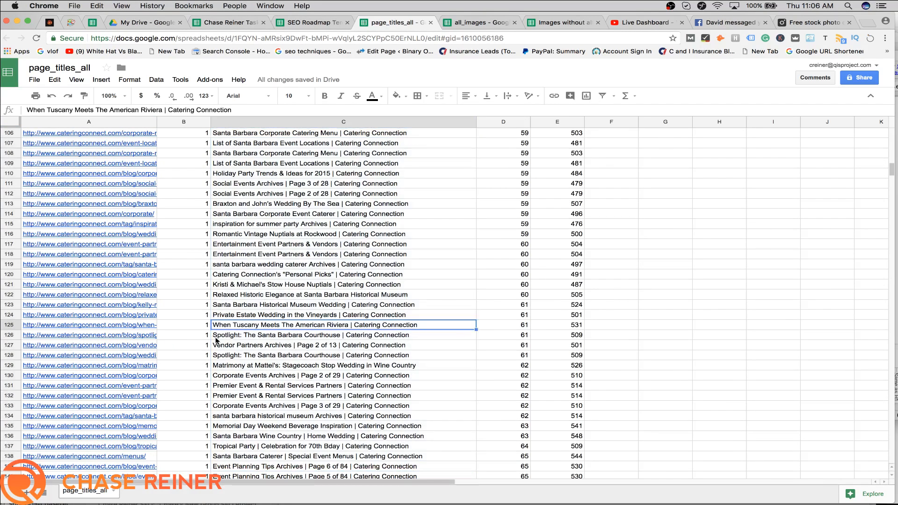
drag(157, 122, 229, 231)
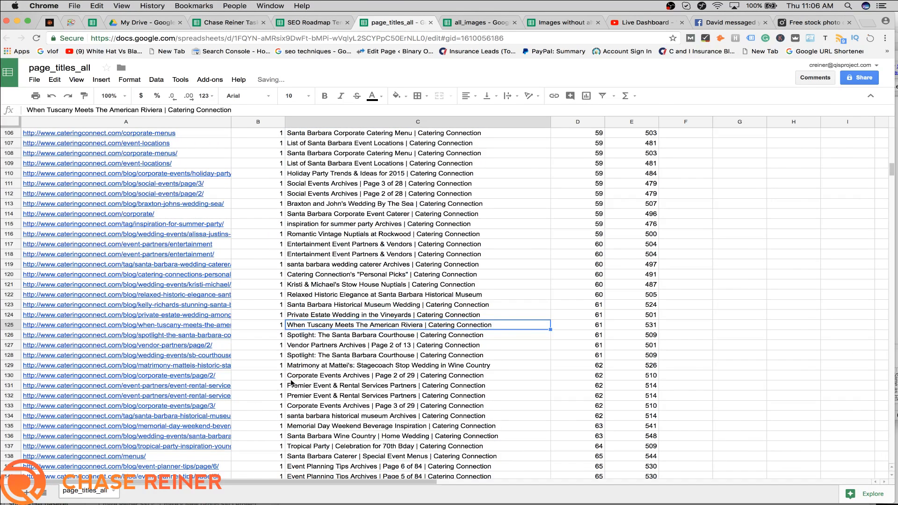
Step: Check the longest titles at the end of the list, and copy the entire page URL column
click(47, 355)
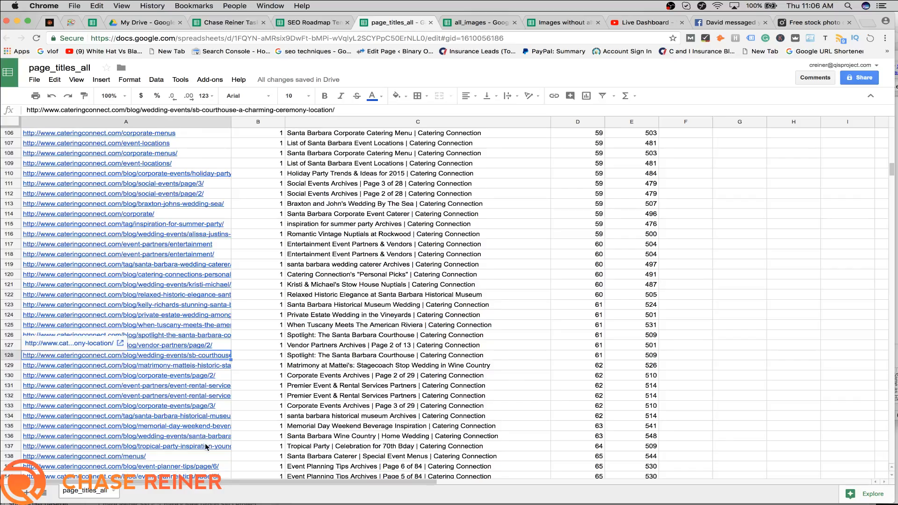
scroll(206, 447, down, 15)
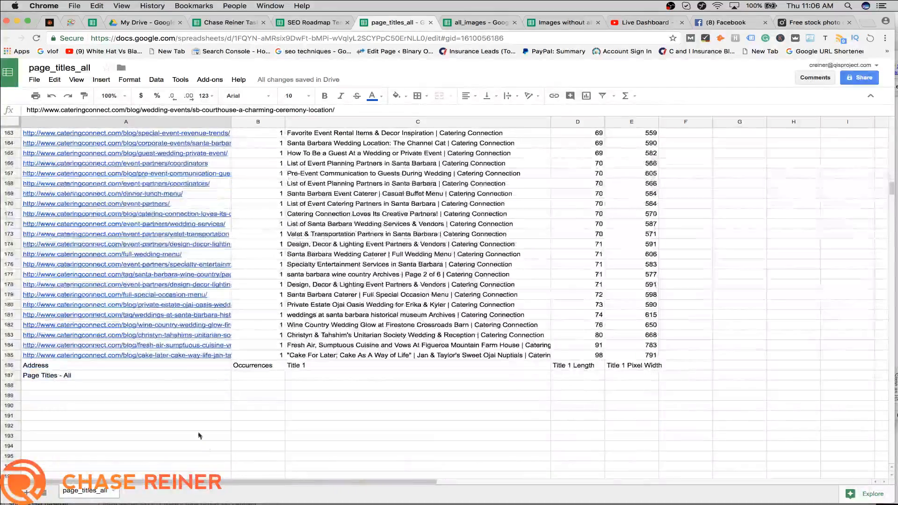
click(156, 285)
scroll(159, 243, up, 8)
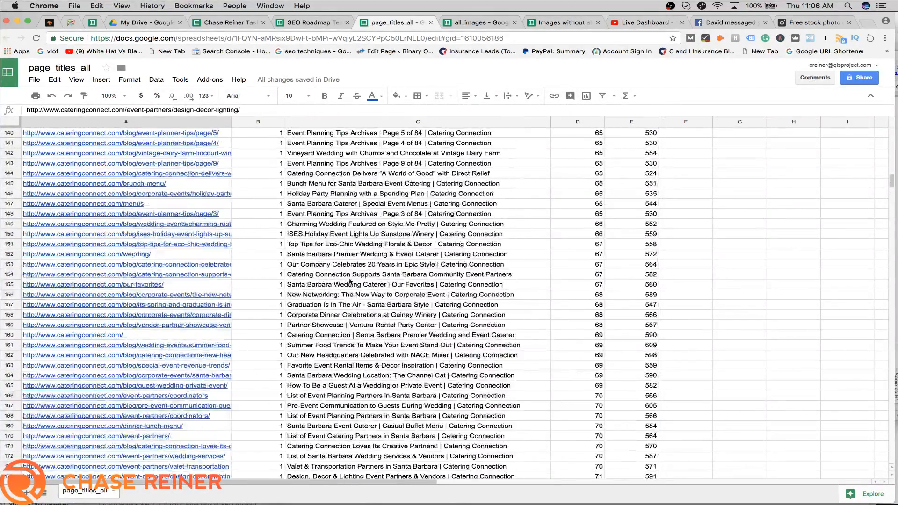
scroll(377, 218, up, 20)
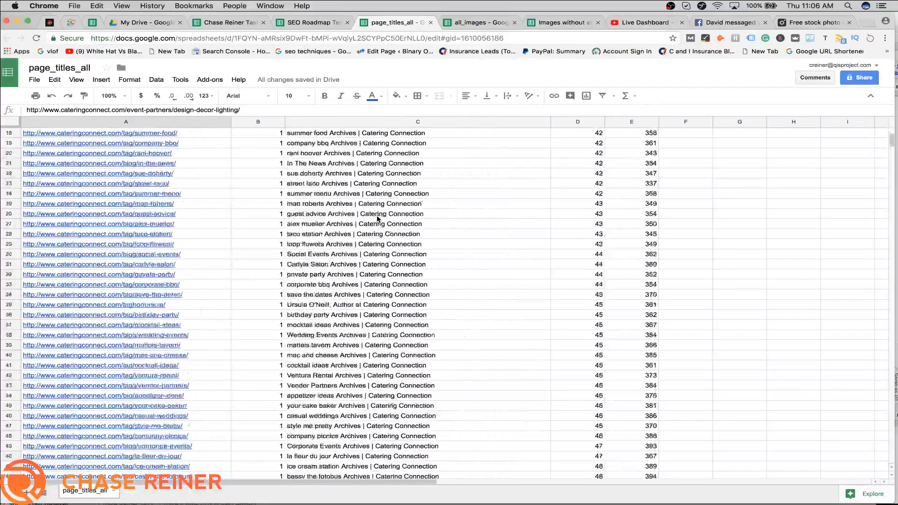
key(ctrl+space)
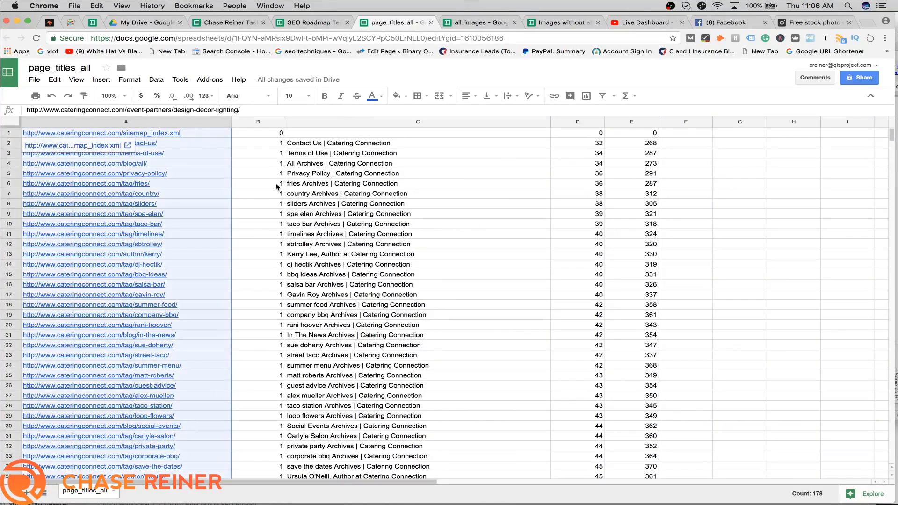
Step: In the SEO Roadmap Template, insert a note containing the copied page URLs on the URL's cell for Title Tags Too Short
click(313, 26)
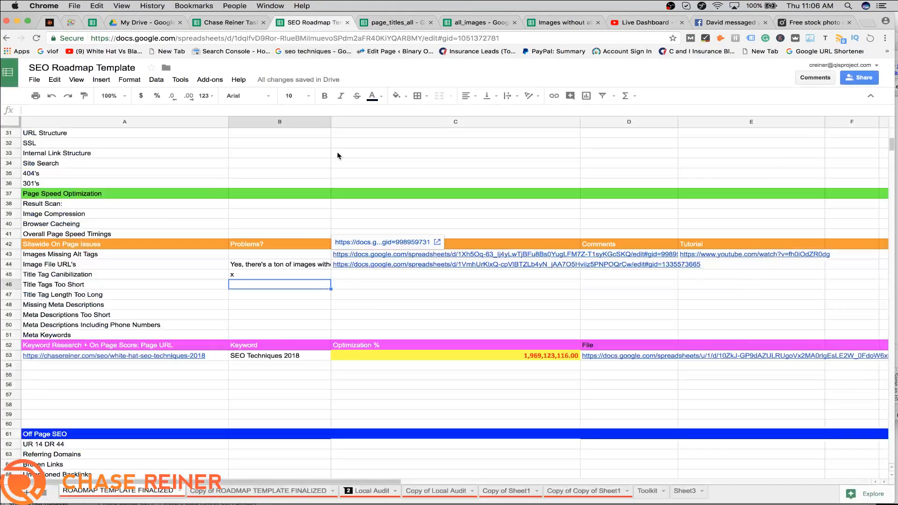
click(369, 285)
double_click(370, 287)
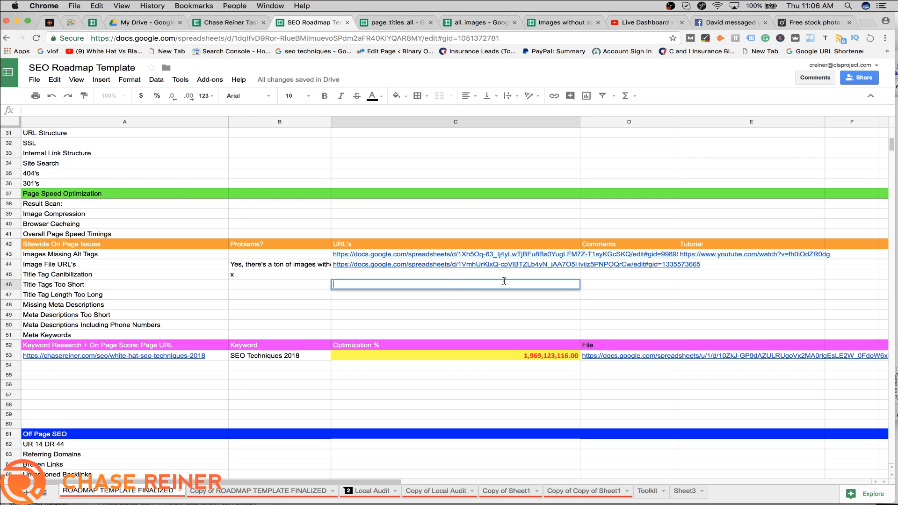
right_click(564, 287)
click(538, 306)
right_click(554, 284)
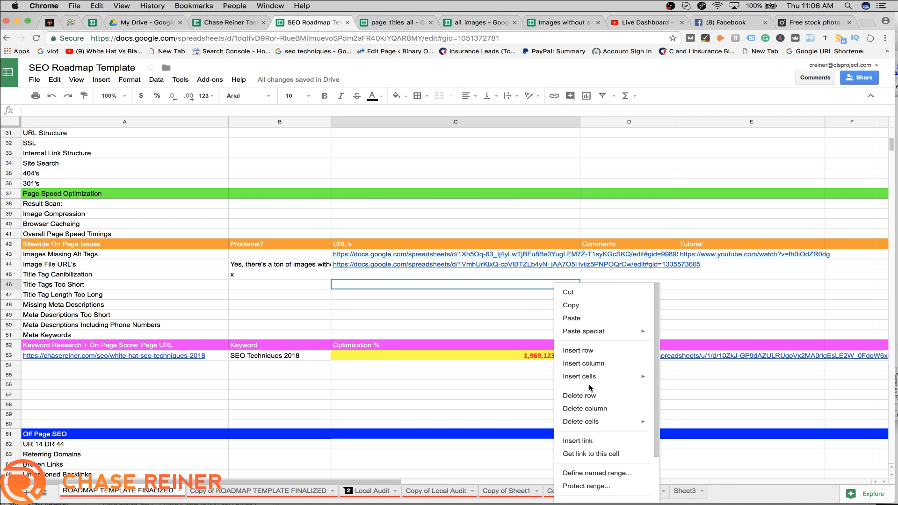
mouse_move(594, 385)
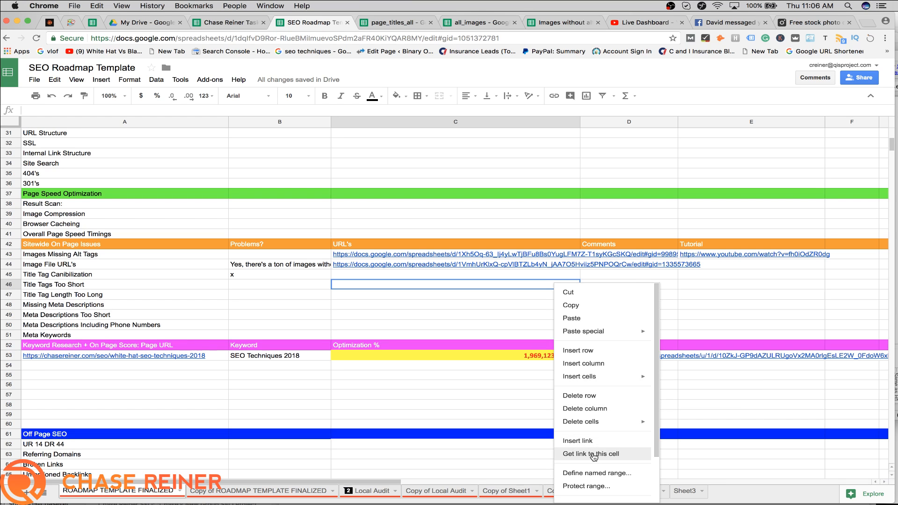
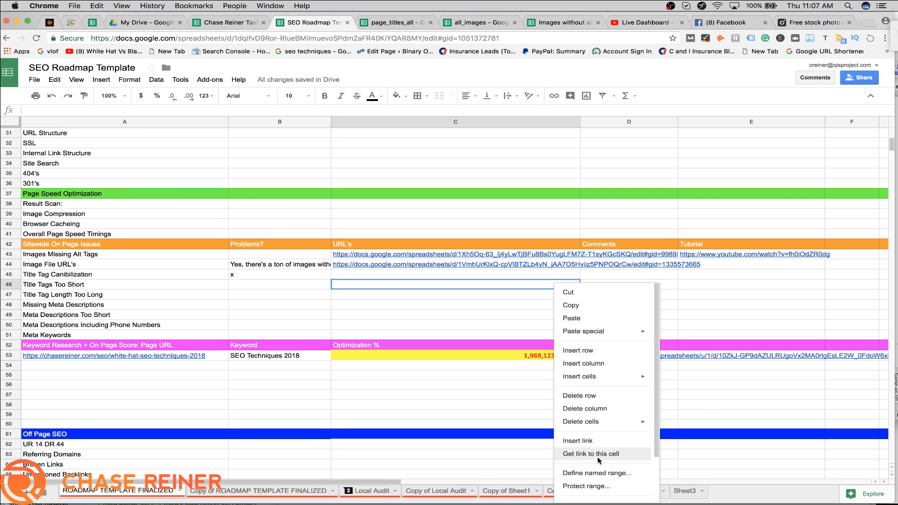
scroll(604, 441, down, 2)
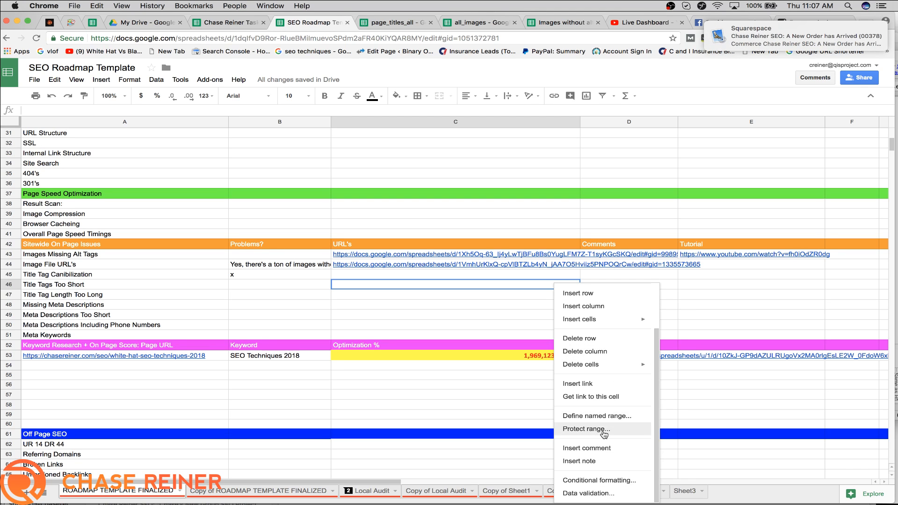
click(596, 461)
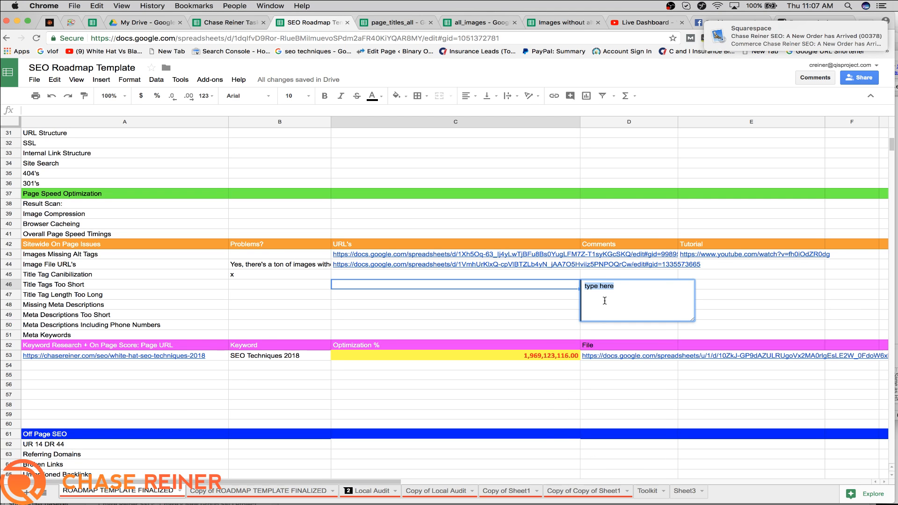
text(http://www.cateringconnect.com/tag/santa-barbara-wine-country/page/2/ http://www.cateringconnect.com/event-partners/design-decor-lighting/)
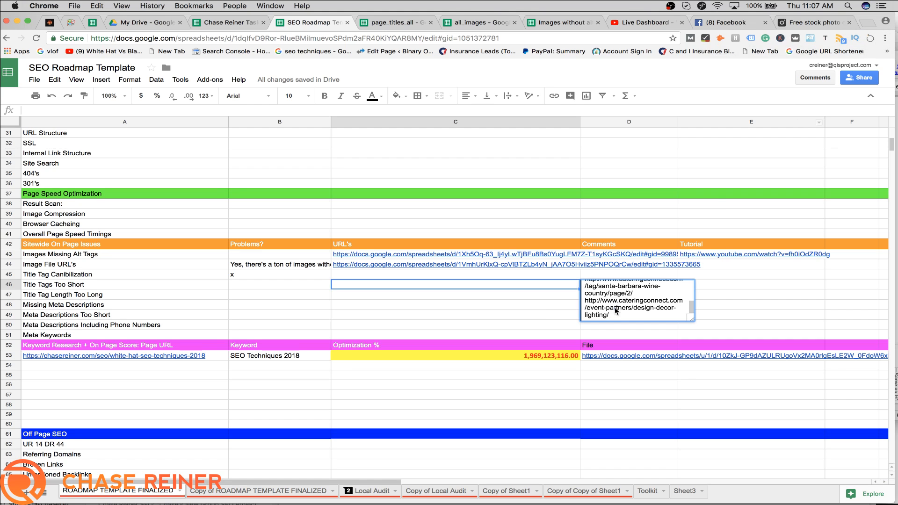
click(540, 311)
Step: Copy the page_titles_all sheet's web address into the roadmap's URL's cell for Title Tags Too Short
click(557, 283)
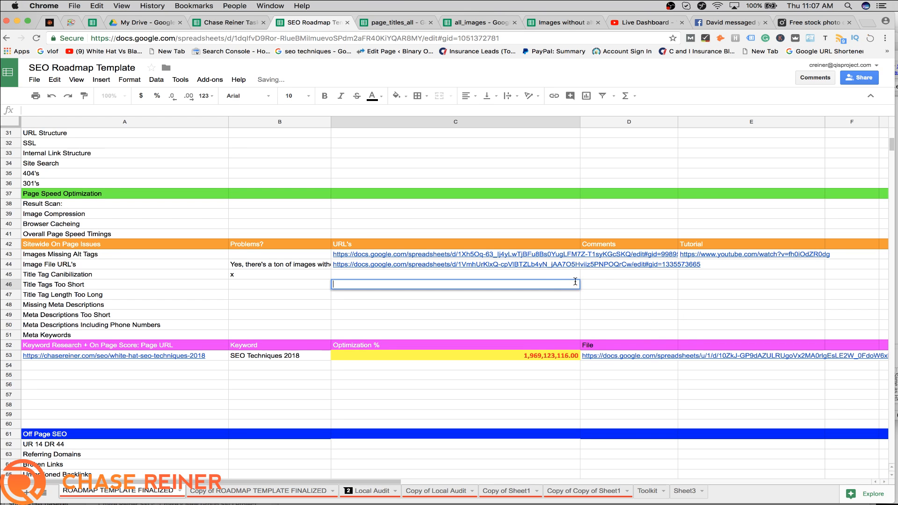
click(569, 296)
click(608, 277)
click(543, 278)
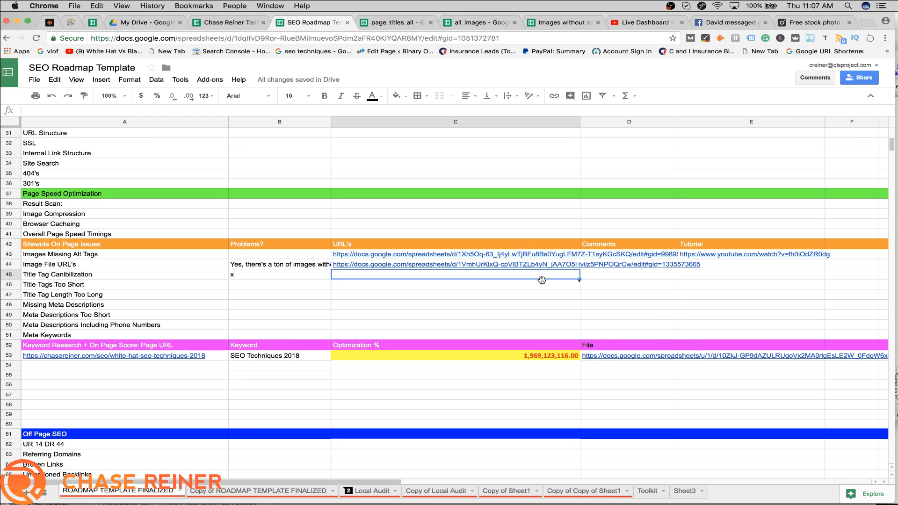
double_click(543, 282)
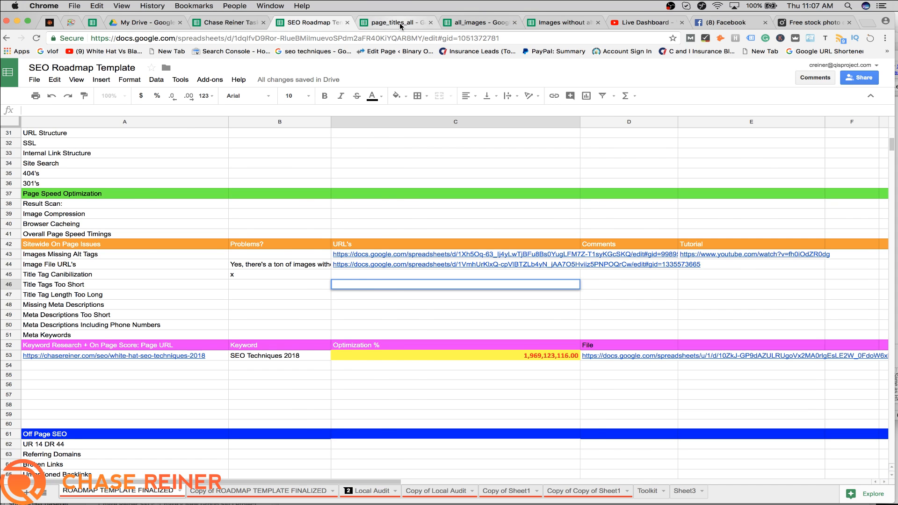
click(400, 22)
click(352, 39)
key(super+c)
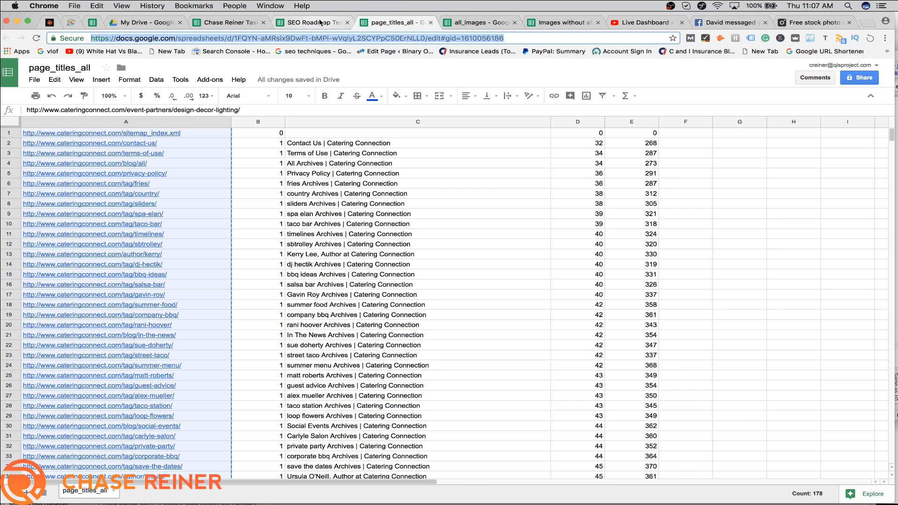
click(314, 22)
key(super+v)
click(444, 317)
click(411, 278)
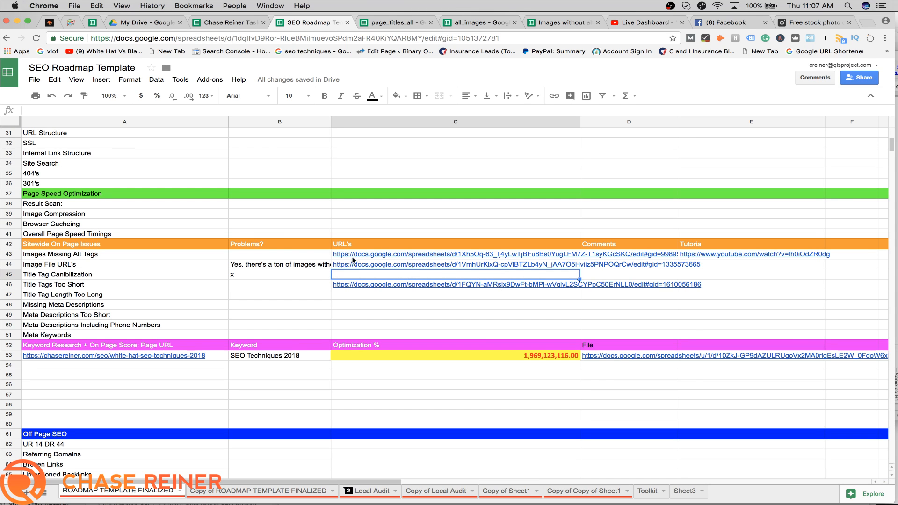
Step: Set the Problems? entries for Images Missing Alt Tags and Image File URL's to y
mouse_move(356, 288)
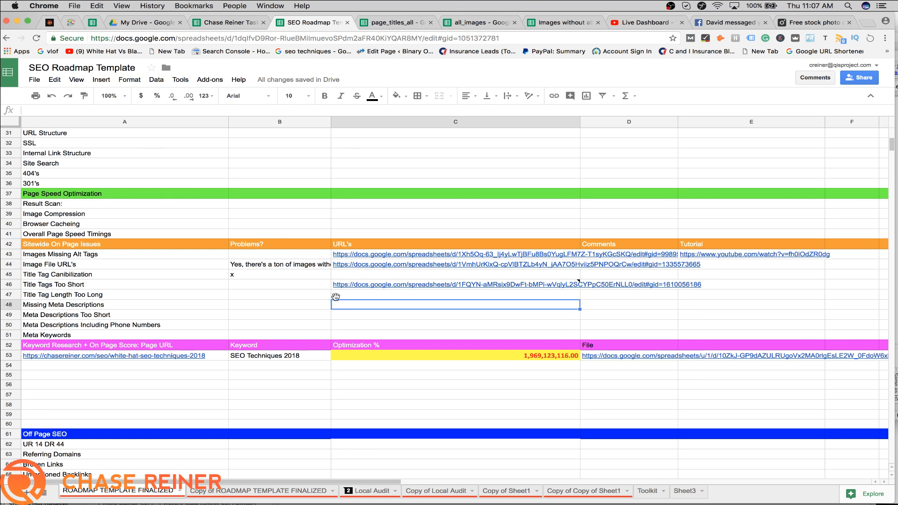
click(255, 254)
text(y)
click(262, 276)
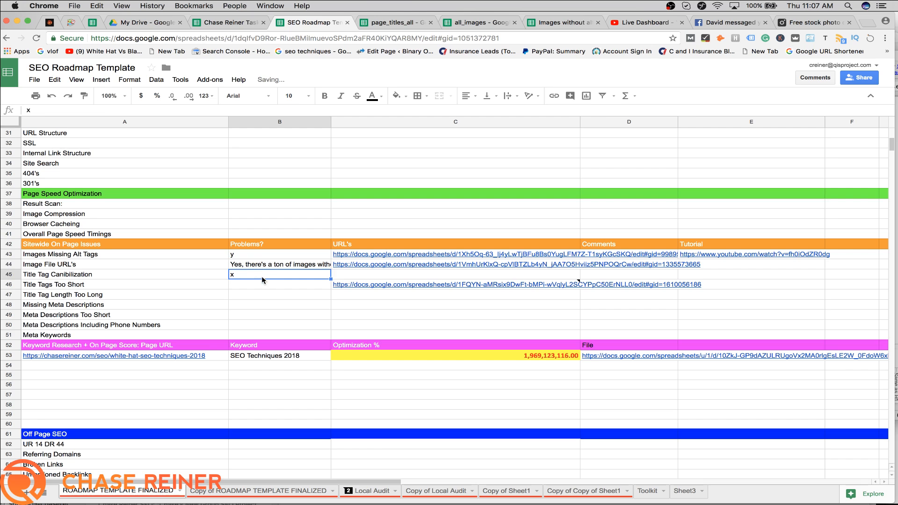
double_click(271, 266)
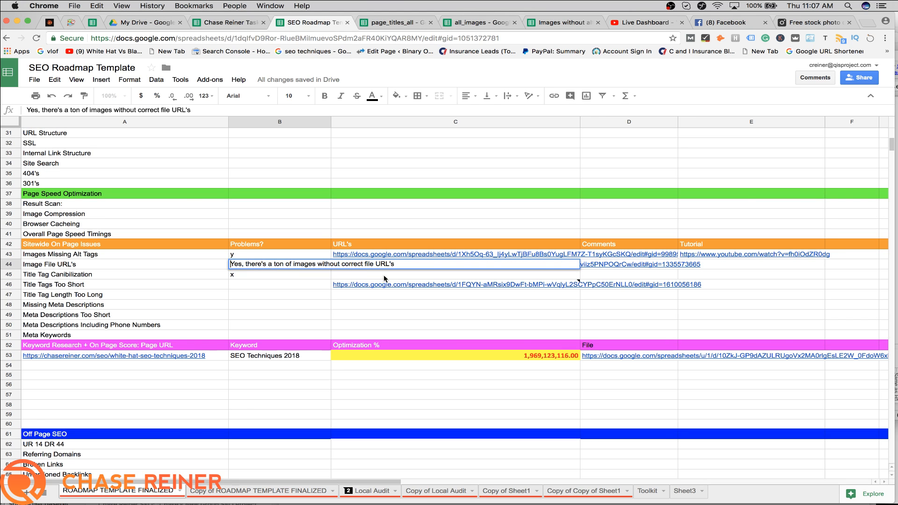
triple_click(303, 262)
text(y)
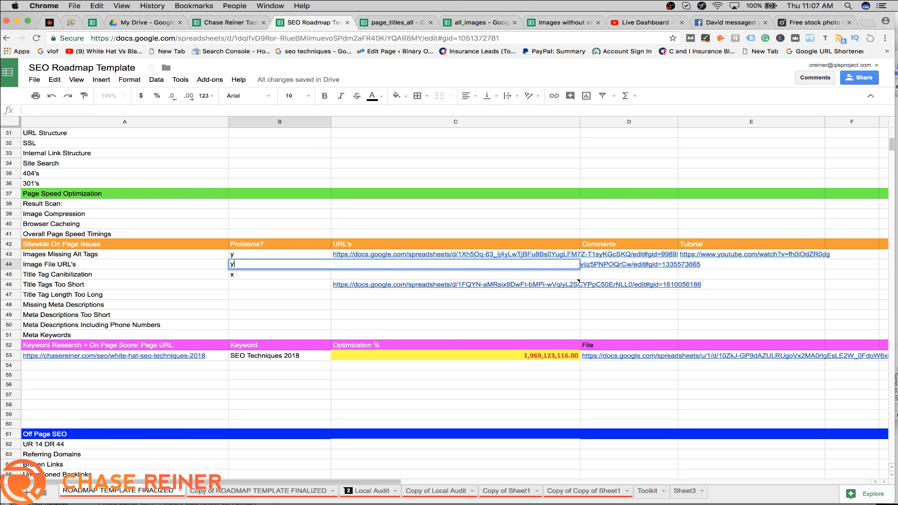
click(376, 335)
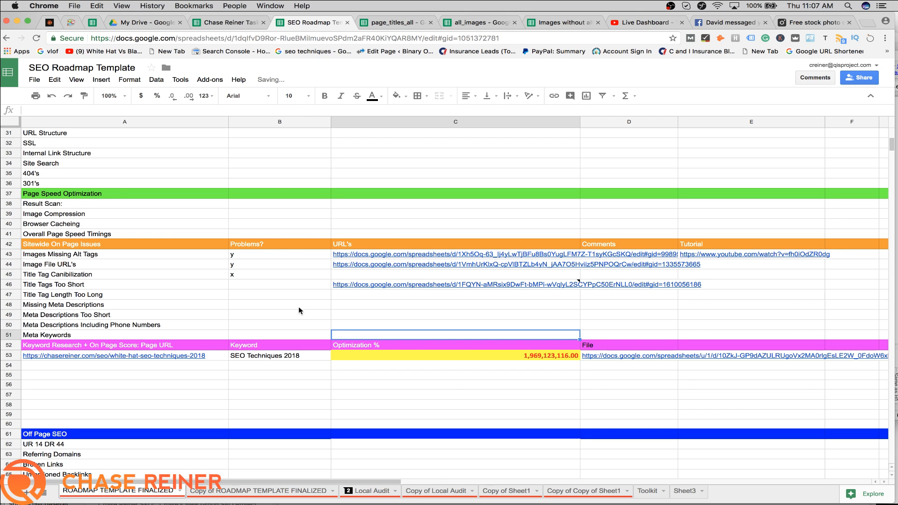
drag(271, 265, 267, 308)
click(267, 308)
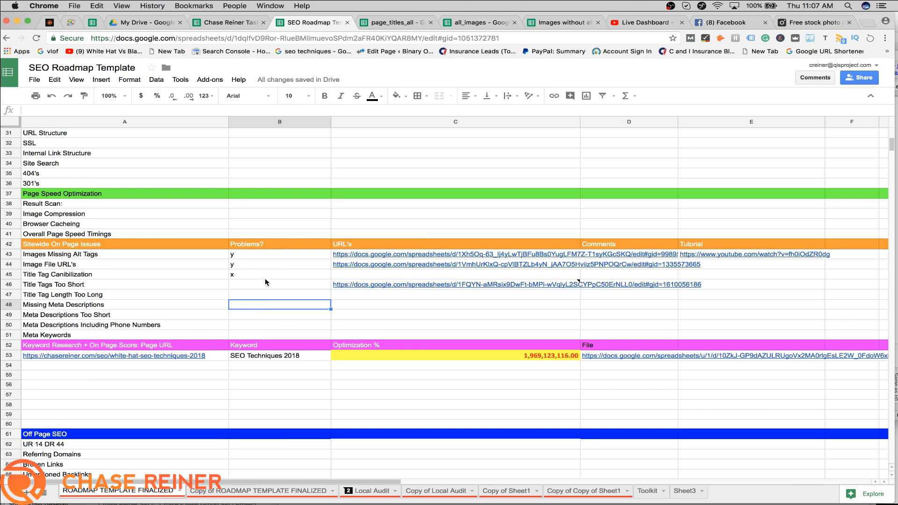
click(266, 266)
click(281, 285)
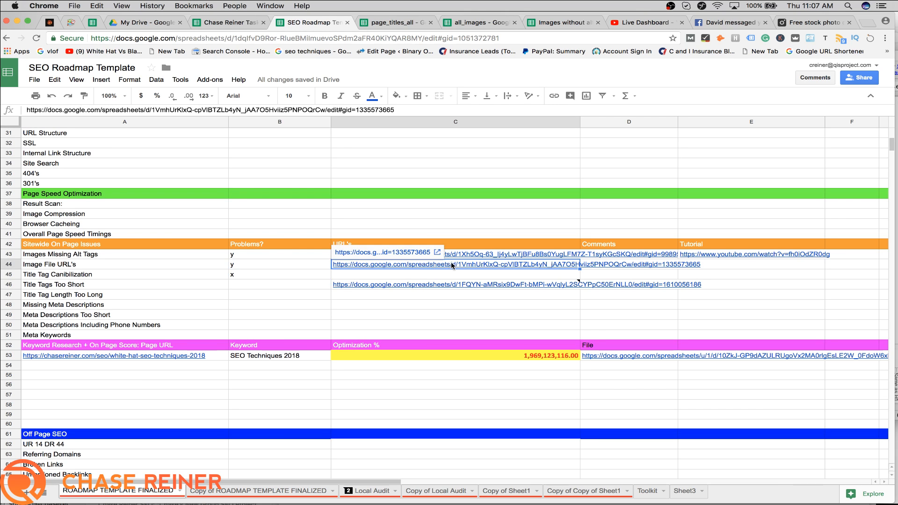
key(Up)
key(Up)
key(Up)
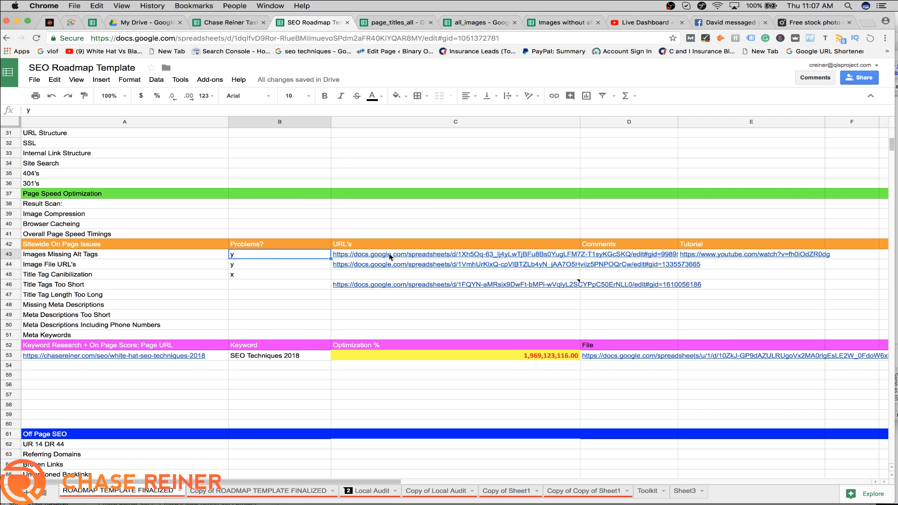
click(389, 253)
click(741, 257)
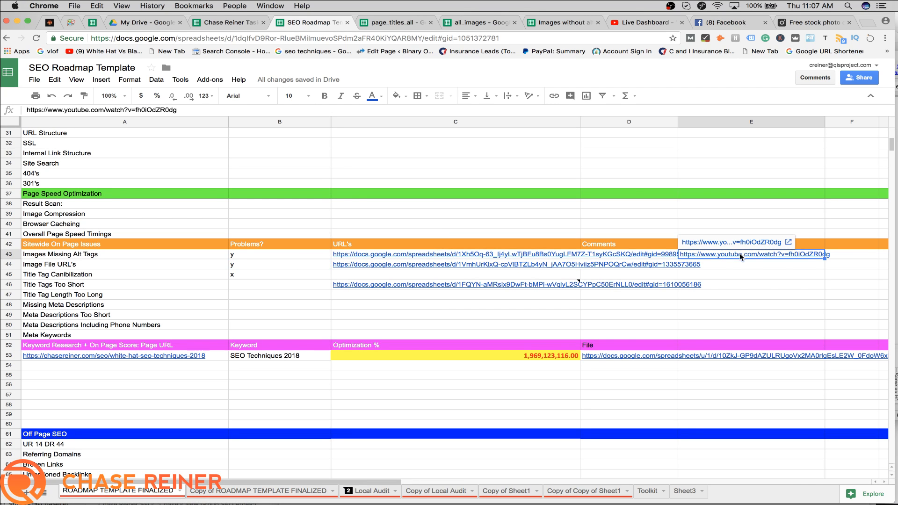
click(750, 277)
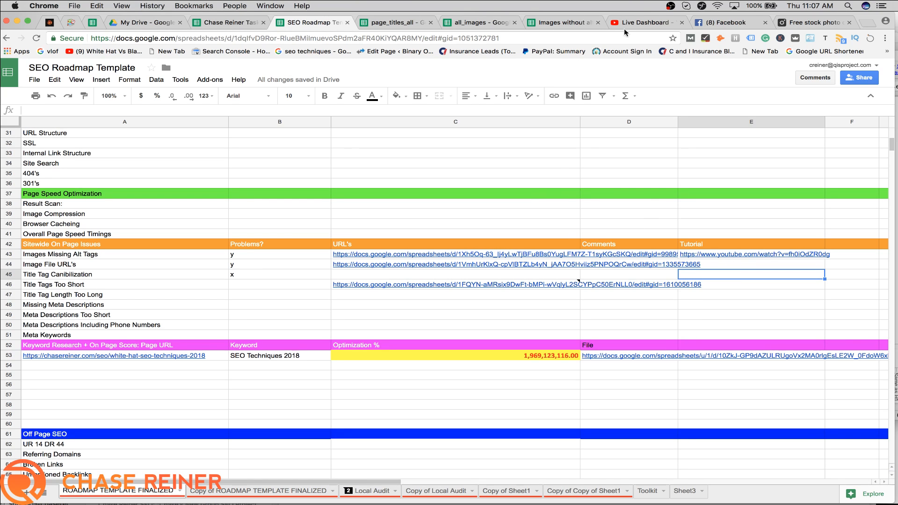
right_click(769, 315)
click(843, 253)
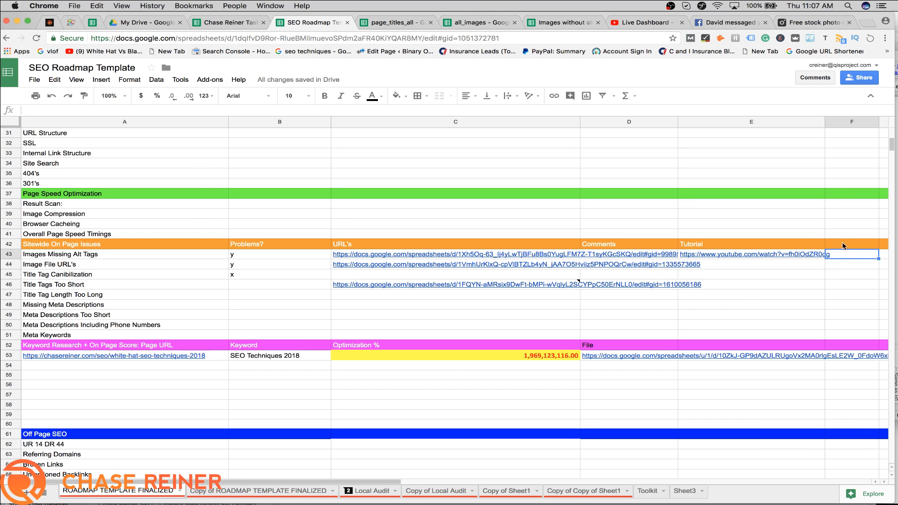
click(844, 238)
click(844, 240)
double_click(866, 248)
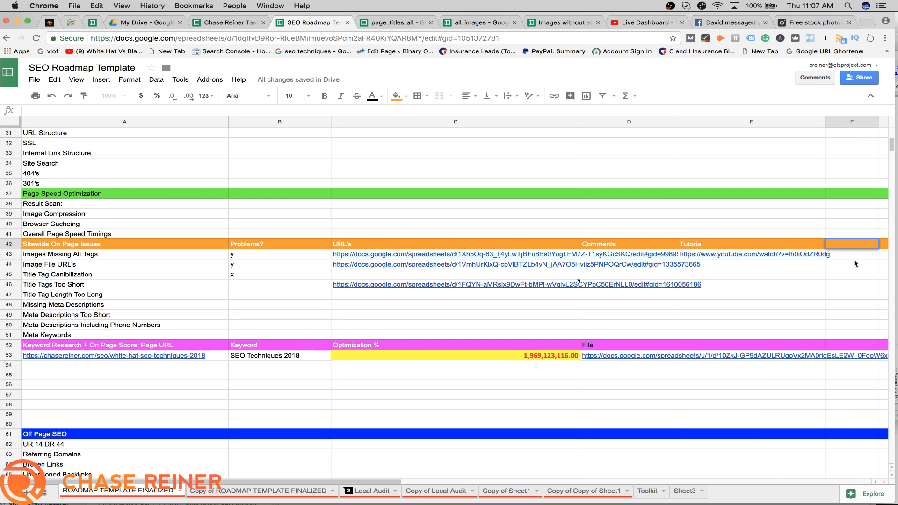
click(854, 261)
double_click(855, 250)
click(855, 245)
click(422, 325)
scroll(420, 304, down, 1)
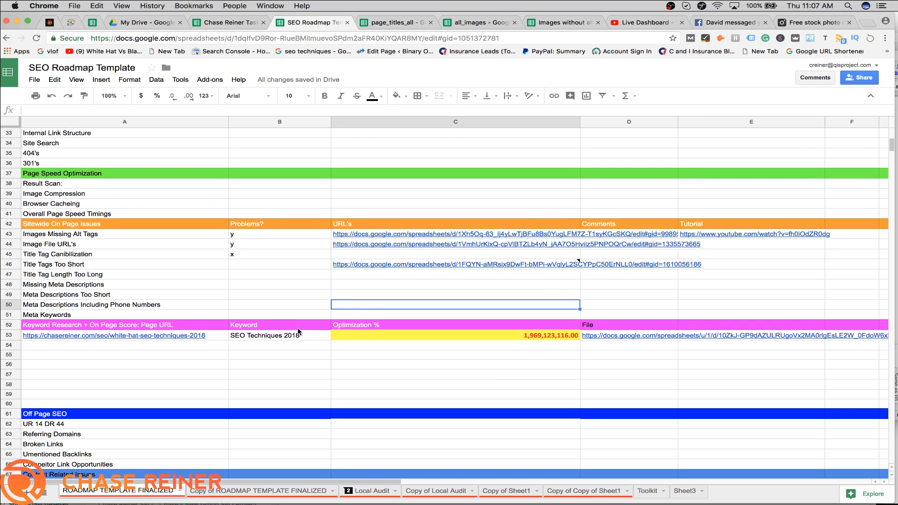
scroll(298, 332, down, 2)
click(253, 314)
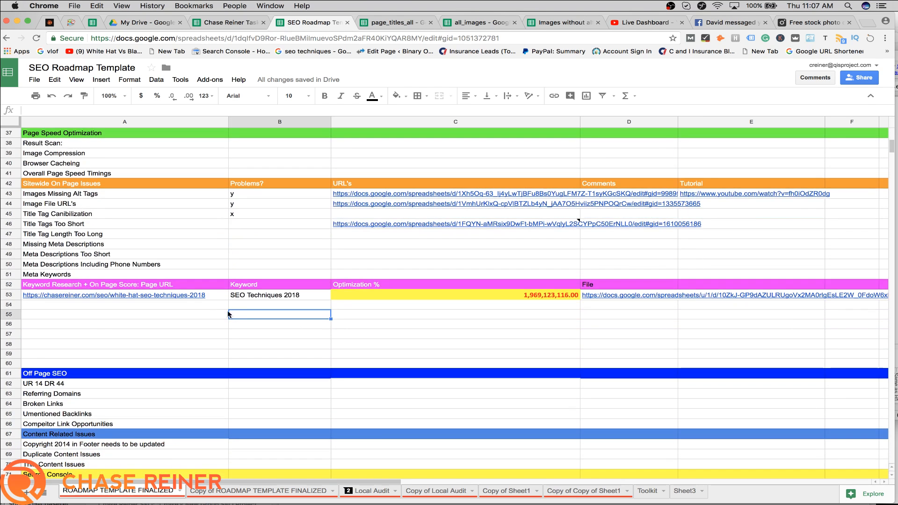
Step: Open the page titles sheet linked for Title Tags Too Short, and sort it by title length in descending order
click(175, 232)
double_click(154, 235)
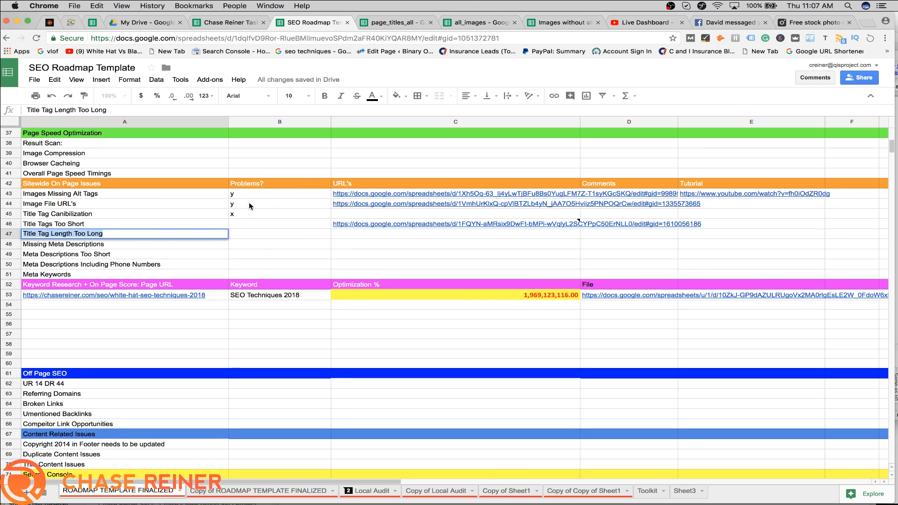
click(445, 224)
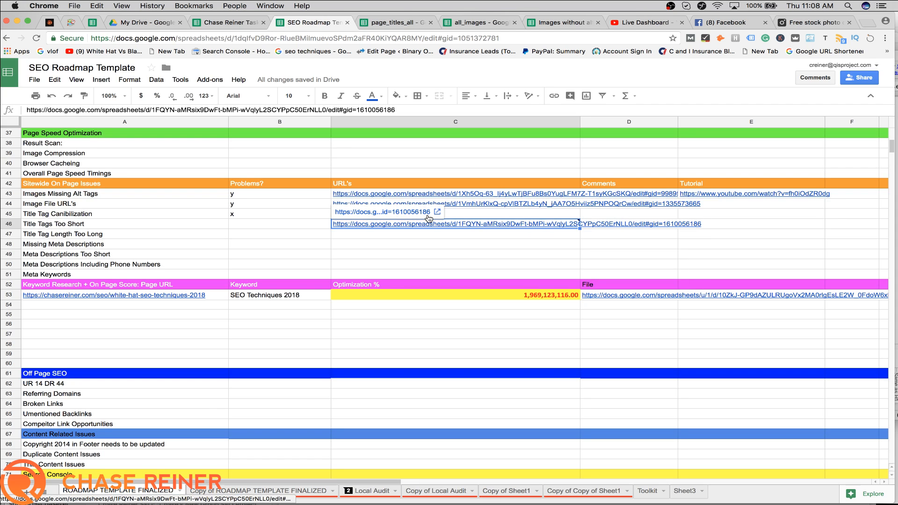
click(428, 216)
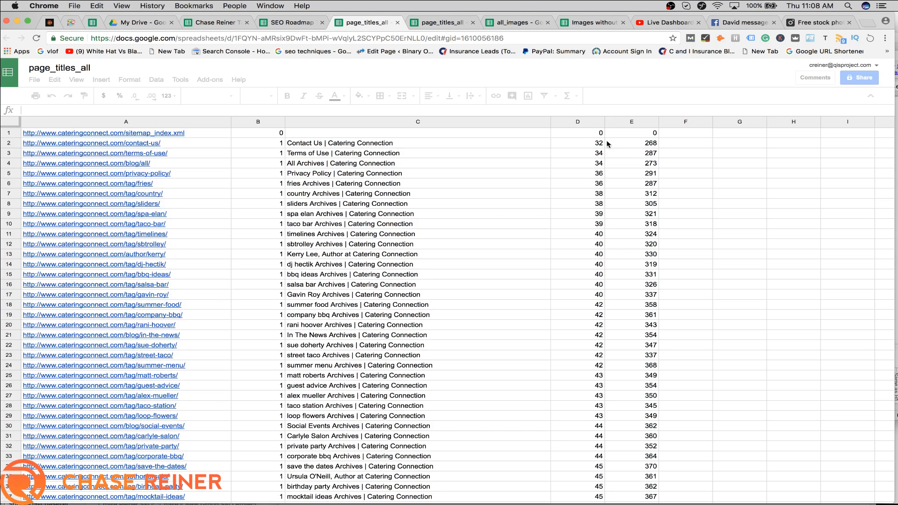
click(599, 122)
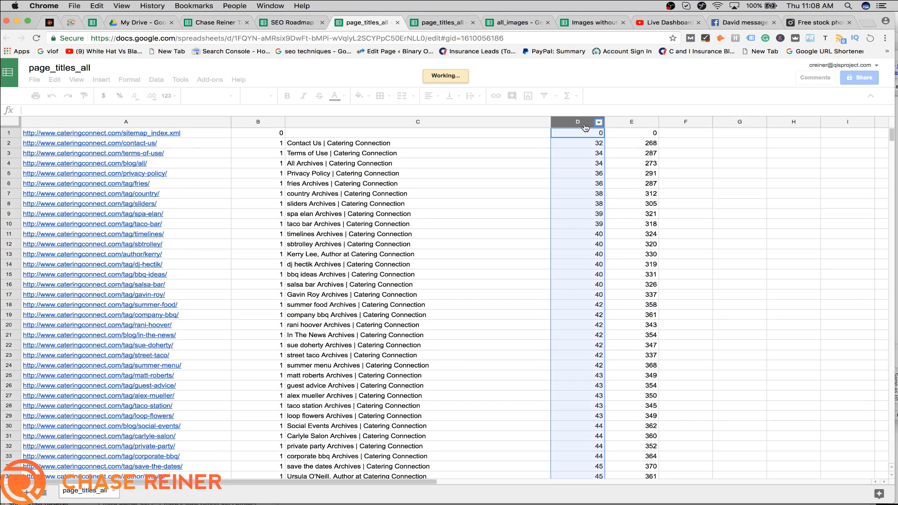
click(599, 123)
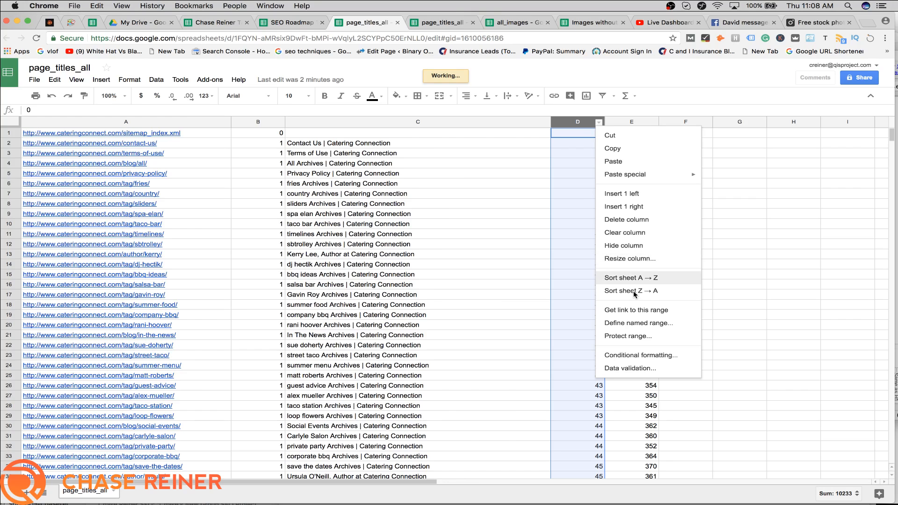
click(635, 291)
click(540, 182)
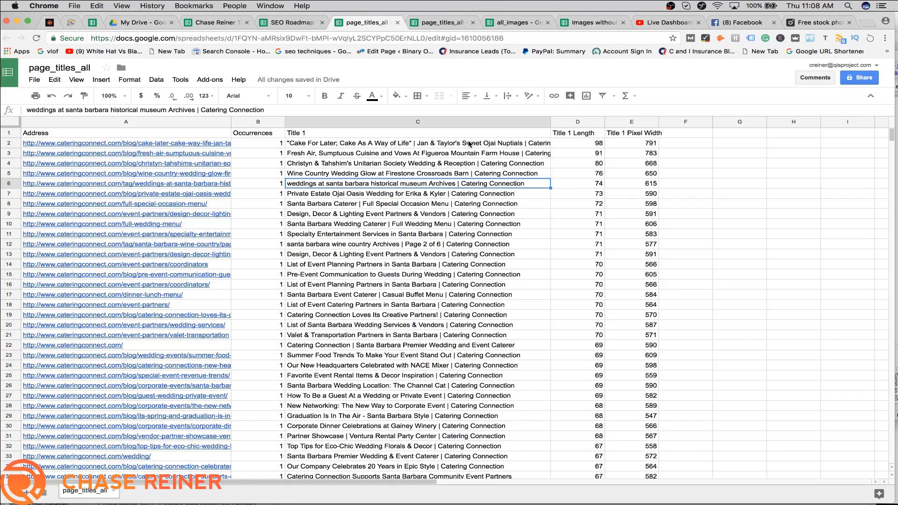
Step: Copy the URLs of the six longest page titles into a note on the roadmap's URL's cell for Title Tag Length Too Long
drag(222, 145, 208, 193)
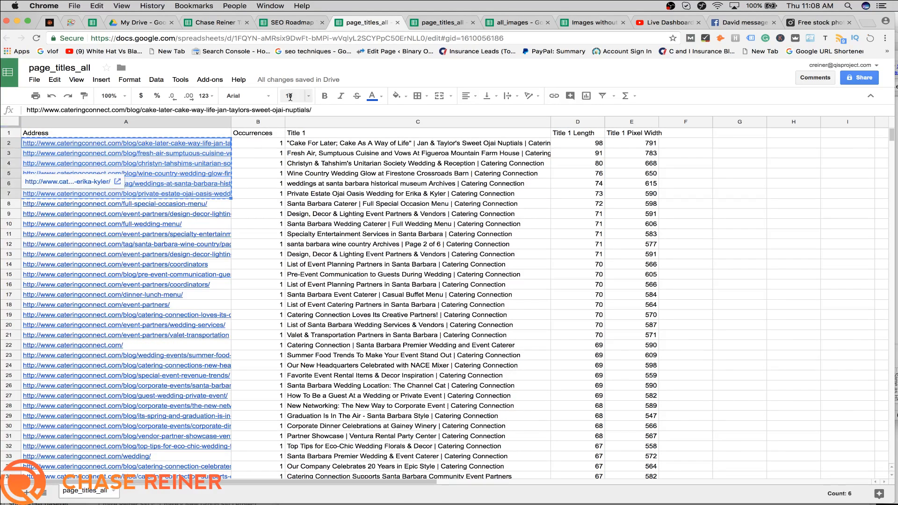
click(290, 22)
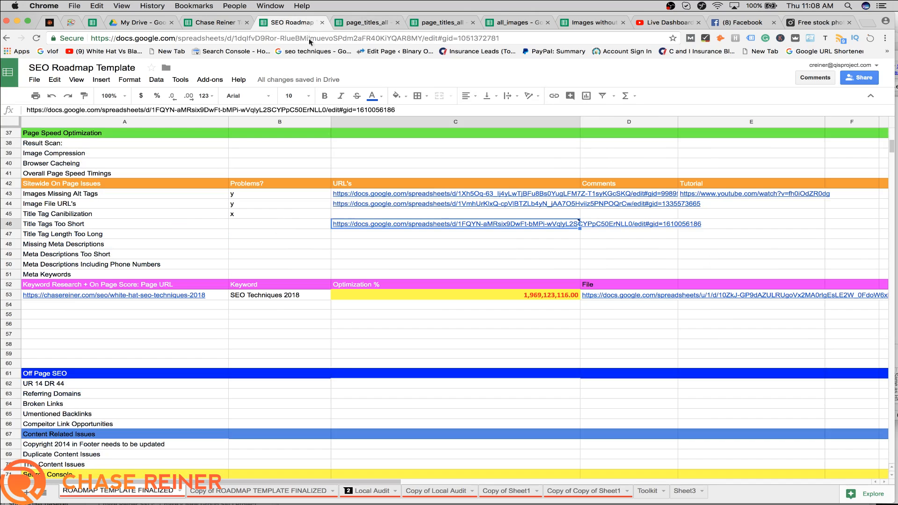
click(369, 240)
right_click(414, 236)
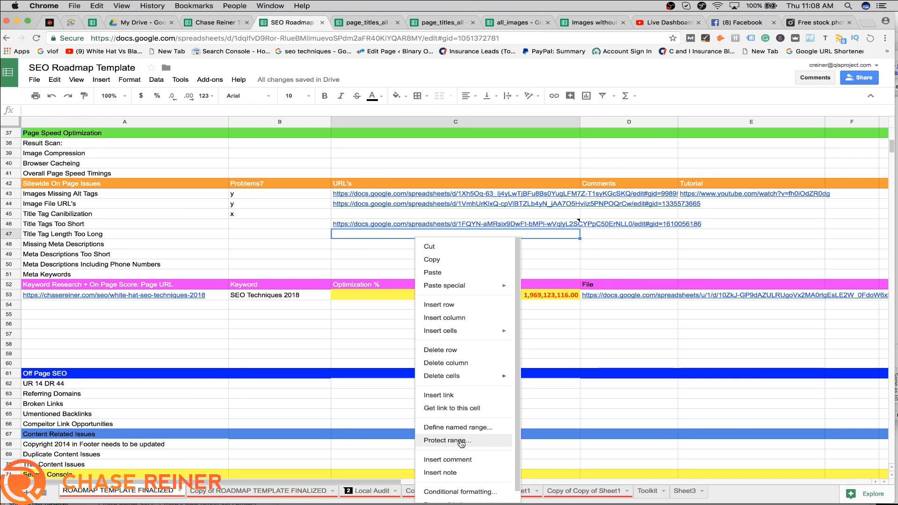
click(466, 460)
key(cmd+v)
click(495, 248)
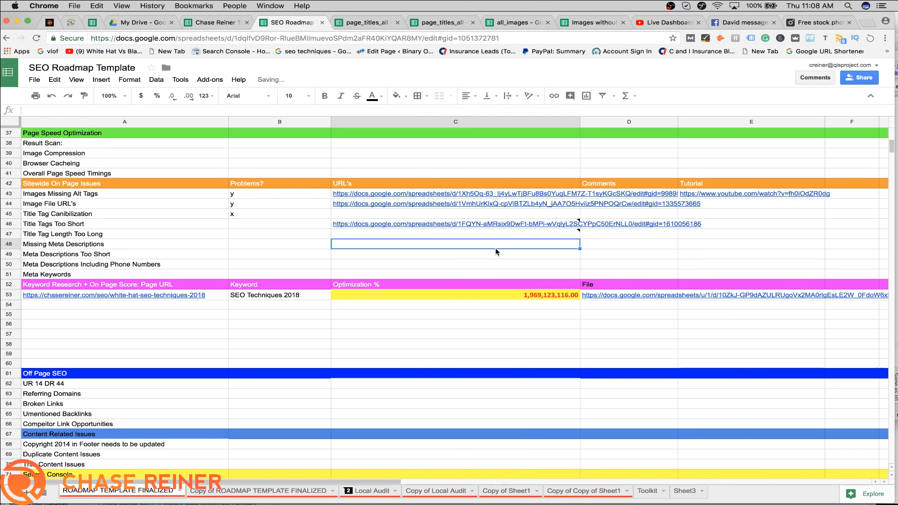
Step: Copy the sheet link from Title Tags Too Short into the URL's cell for Title Tag Length Too Long
click(487, 225)
key(super+c)
click(465, 234)
key(super+v)
click(440, 258)
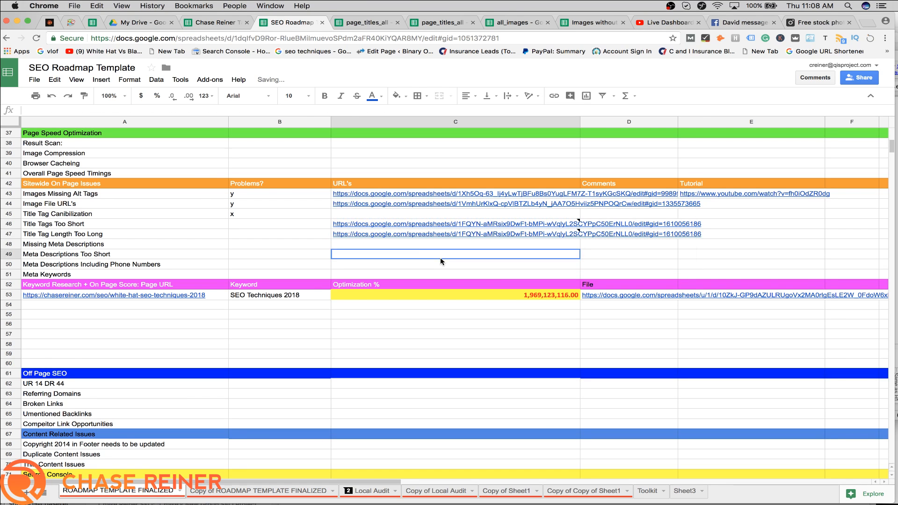
Step: Set the Problems? entries for Title Tags Too Short and Title Tag Length Too Long to y
click(209, 243)
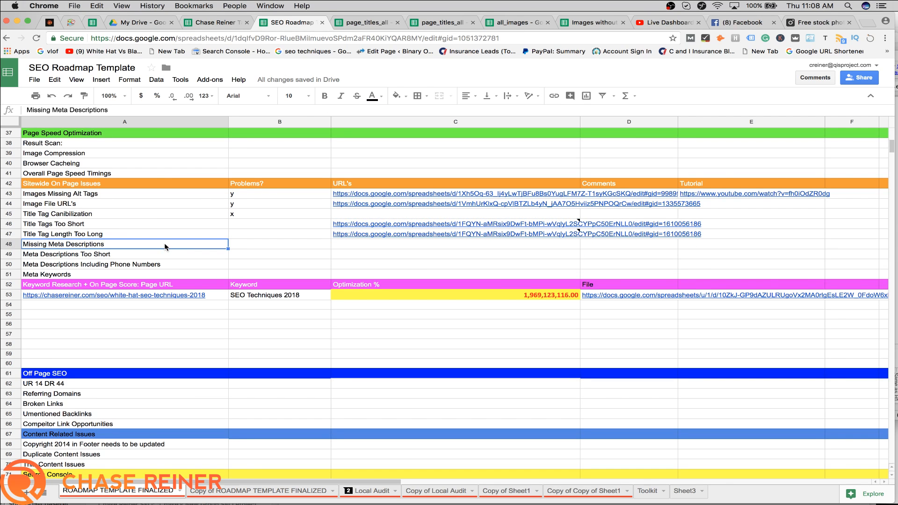
click(285, 217)
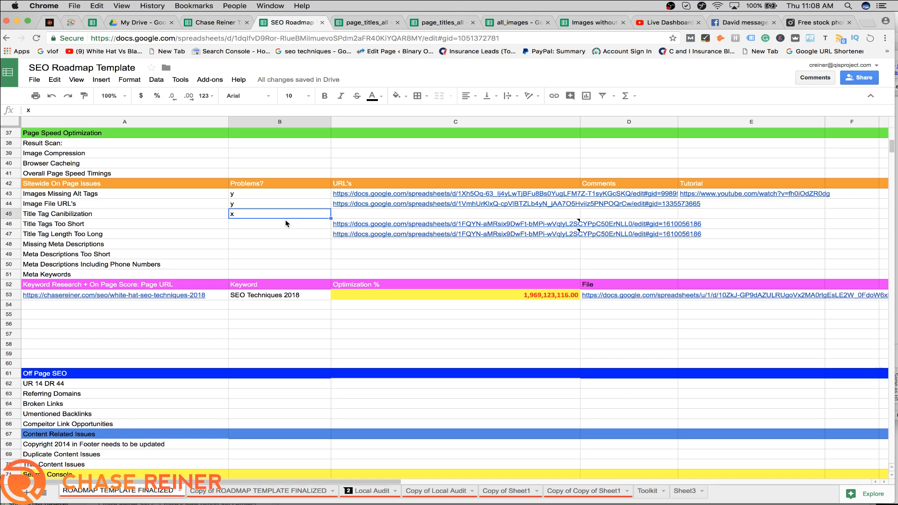
click(287, 223)
text(y)
key(Return)
text(y)
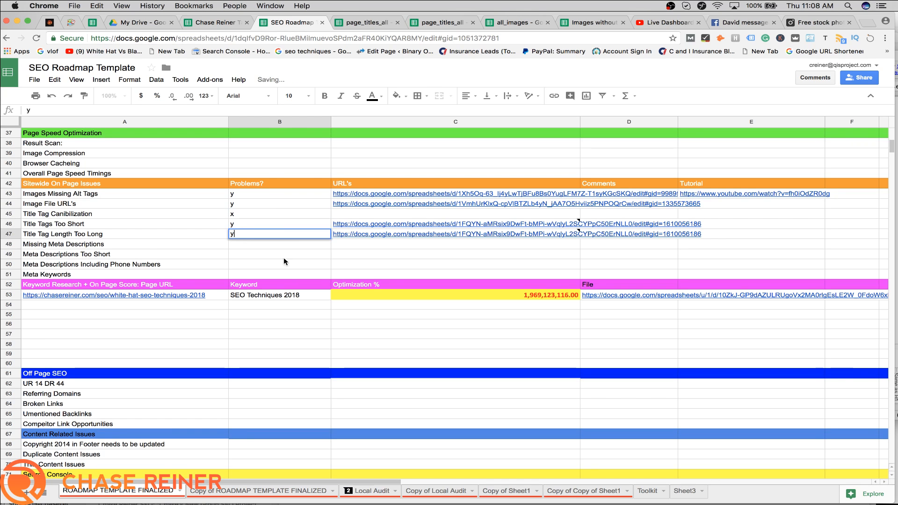
key(Return)
Step: For the Missing Meta Descriptions check, switch to Screaming Frog SEO Spider and filter the Meta Description report to Missing
click(171, 244)
double_click(172, 244)
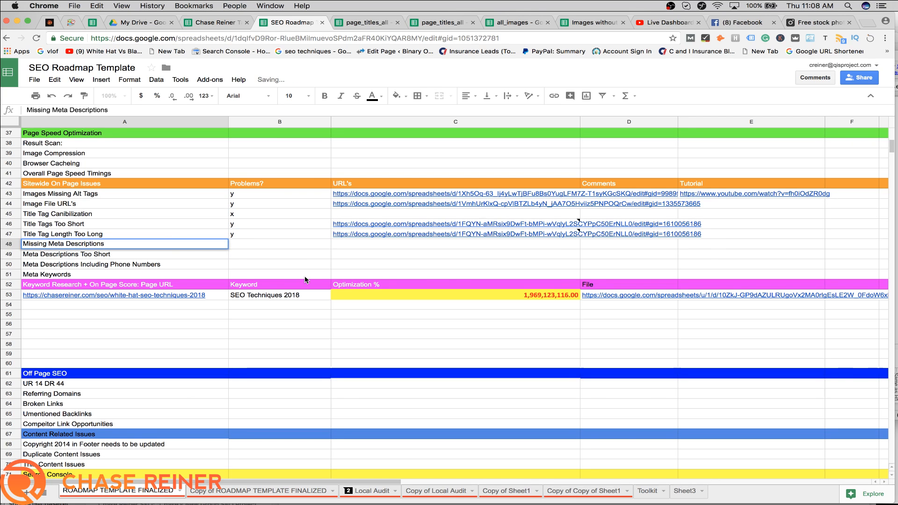
key(super+Tab)
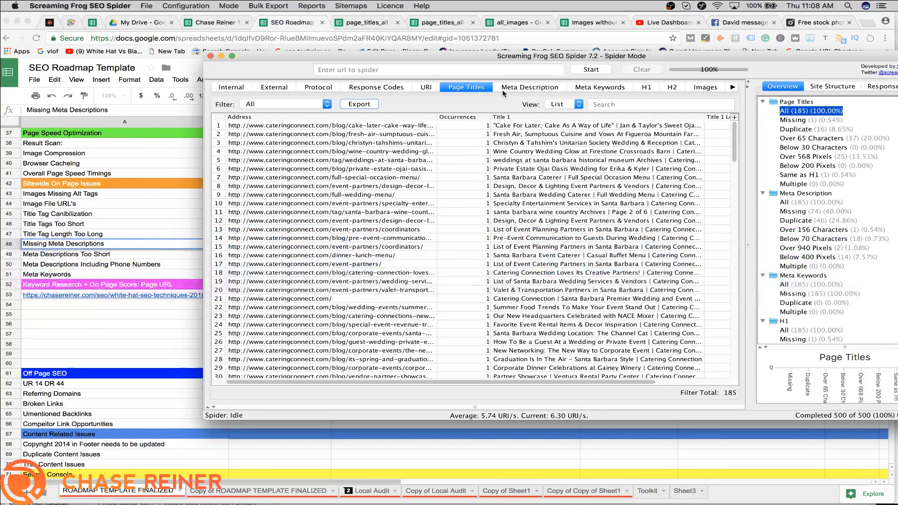
click(515, 87)
drag(567, 60, 500, 61)
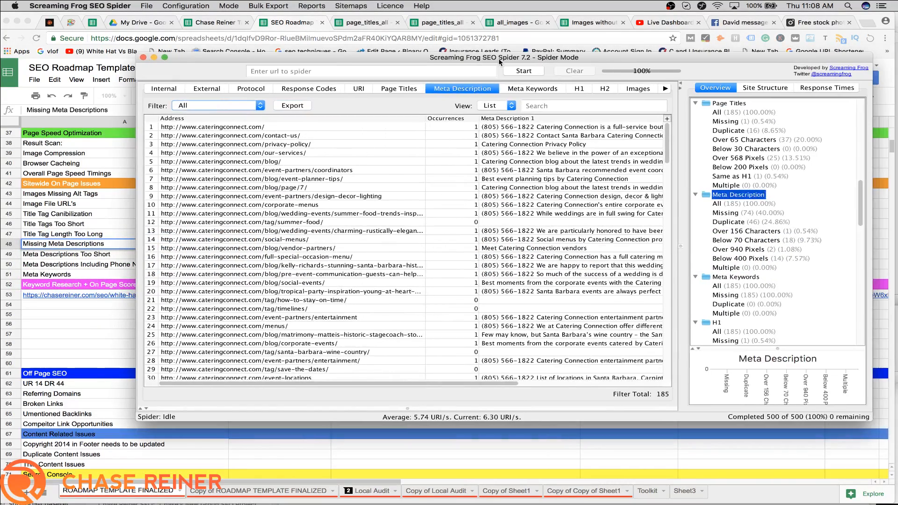
click(219, 106)
click(222, 114)
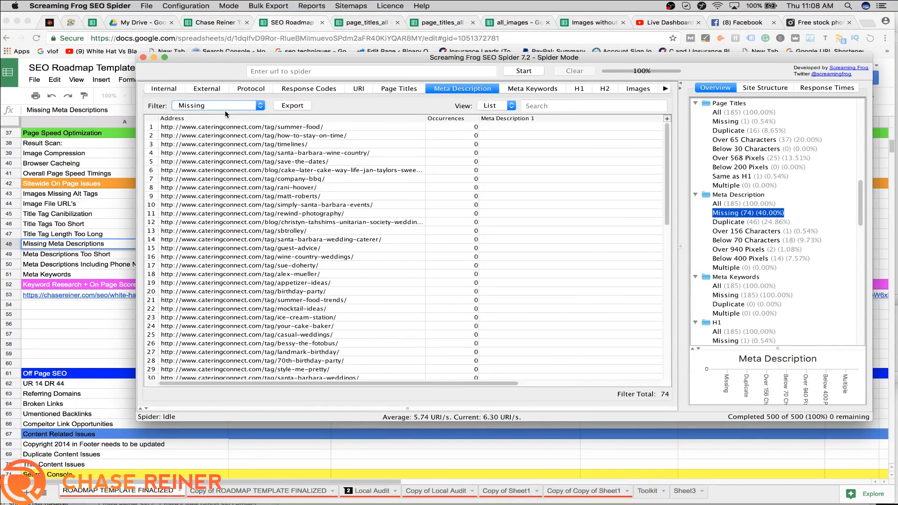
click(223, 106)
click(197, 106)
Step: Look through the pages missing meta descriptions, and open the ventura-rental-party-center tag page in a new Chrome tab
scroll(471, 150, down, 5)
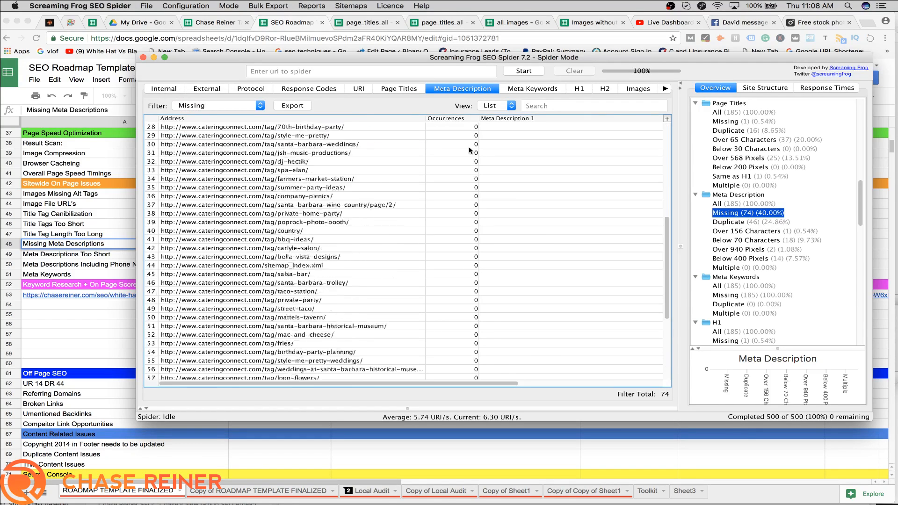
scroll(471, 151, down, 4)
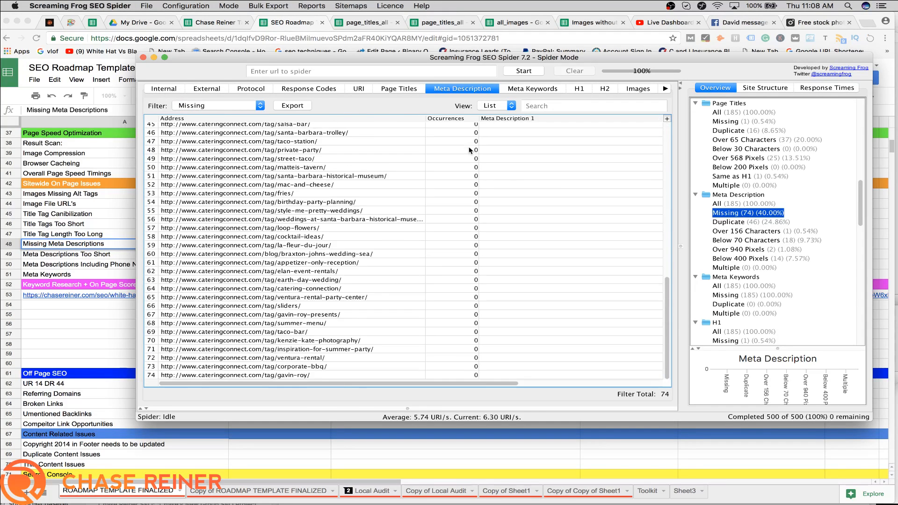
click(337, 299)
scroll(336, 320, right, 5)
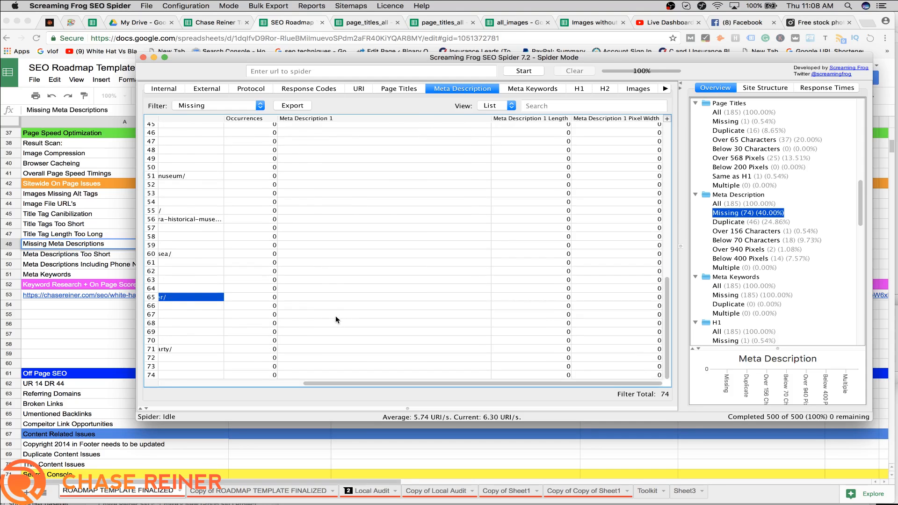
scroll(335, 318, left, 5)
scroll(336, 317, up, 2)
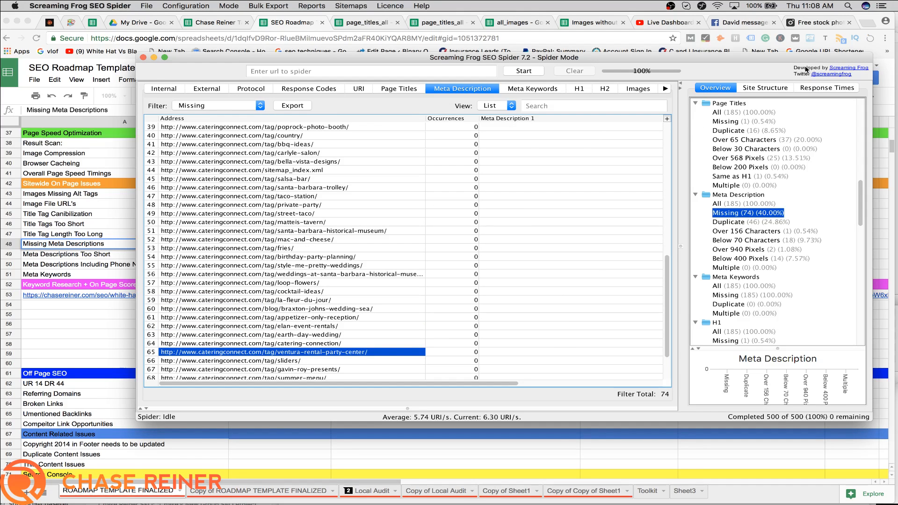
click(870, 24)
key(super+v)
key(Return)
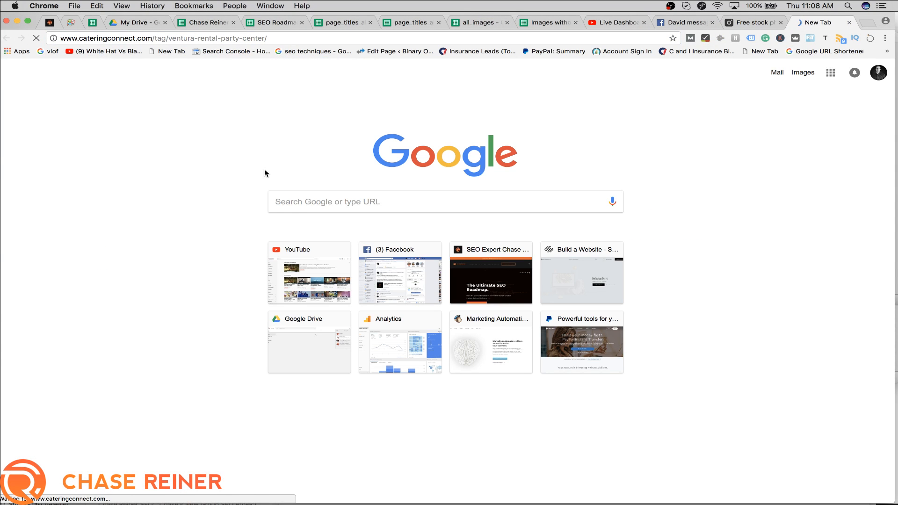
Step: View the tag page's source code, check its robots meta tag, and close the source view
right_click(265, 173)
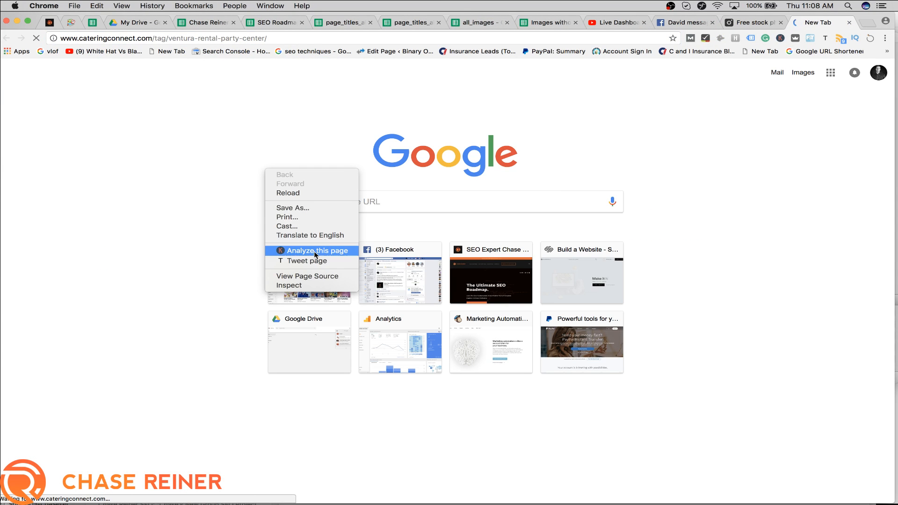
click(309, 276)
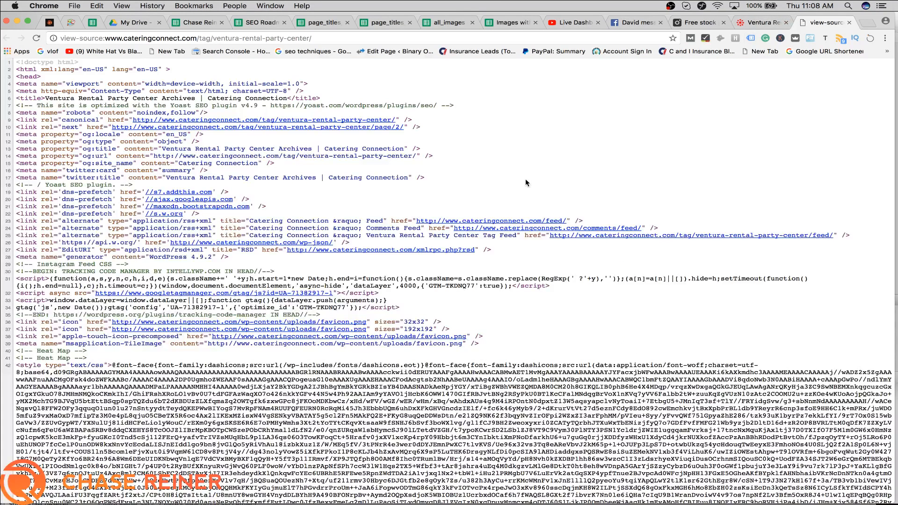
key(super+f)
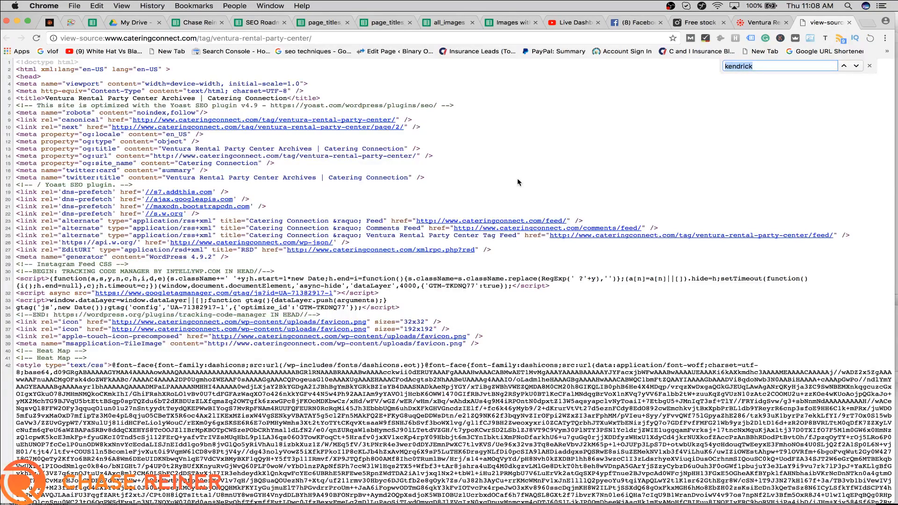
triple_click(150, 111)
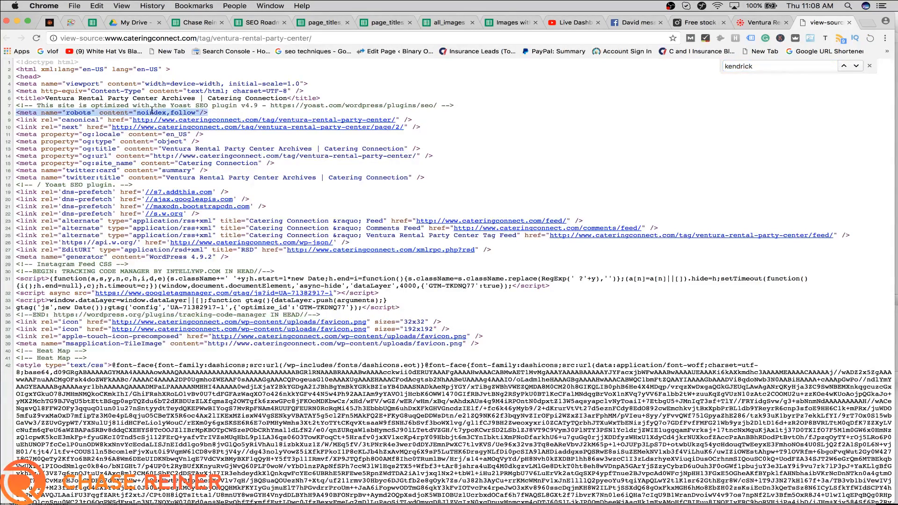
click(863, 23)
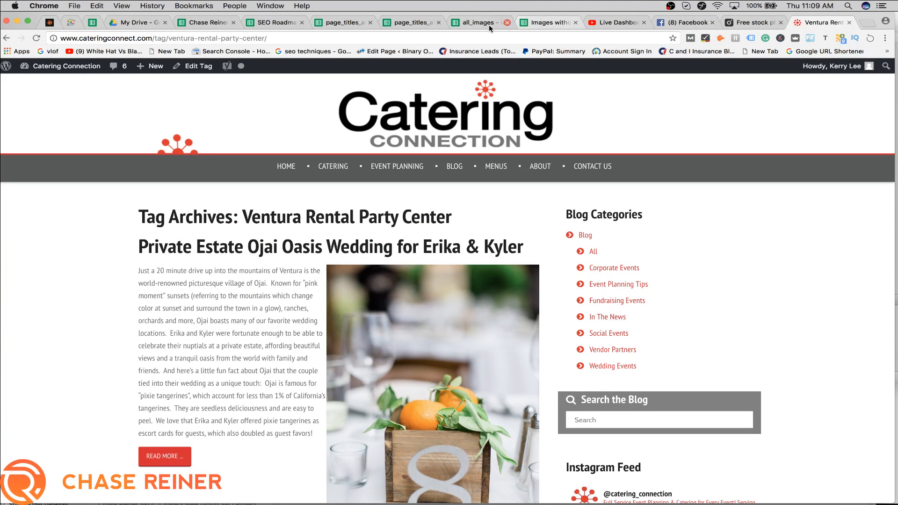
Step: Return to the Sitewide On Page Issues section of the SEO Roadmap Template
click(272, 24)
scroll(220, 210, up, 1)
click(220, 223)
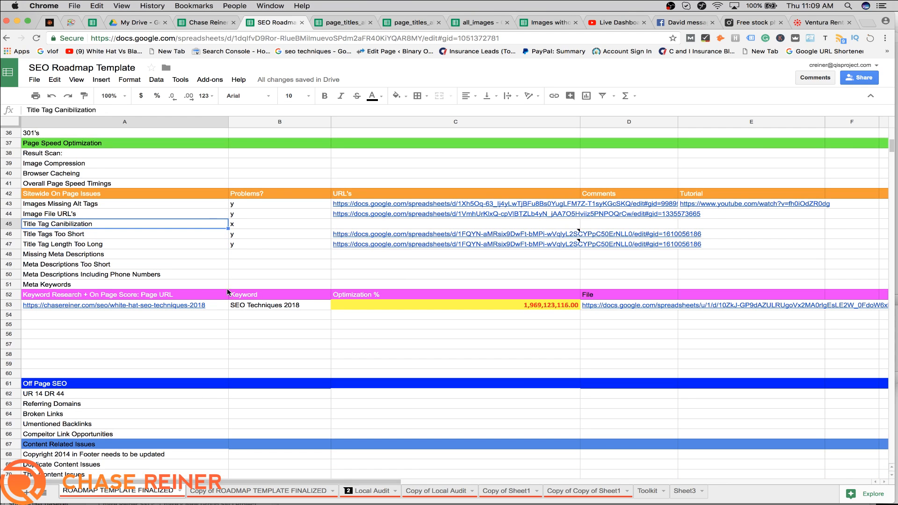
Step: Mark Missing Meta Descriptions with x in the Problems? column of the Sitewide On Page Issues section
click(248, 246)
double_click(248, 252)
scroll(266, 202, up, 3)
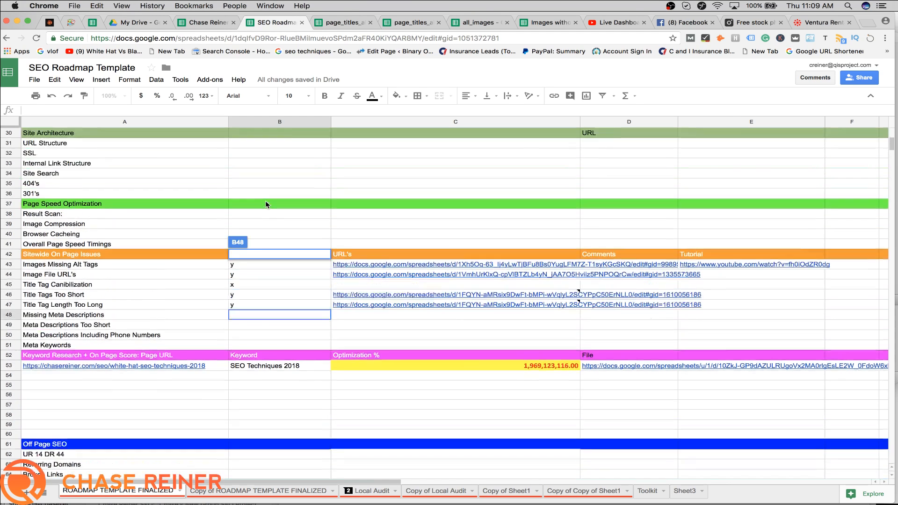
scroll(266, 210, up, 2)
text(x)
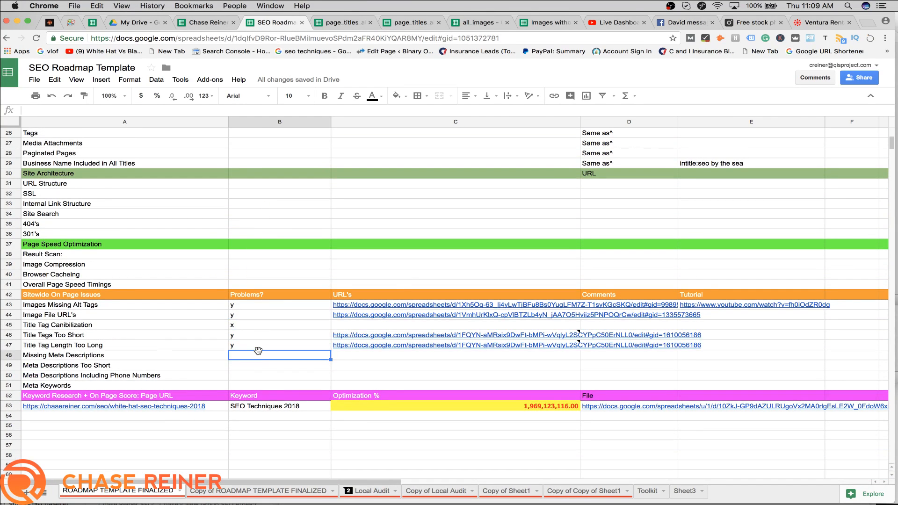
key(Return)
double_click(259, 356)
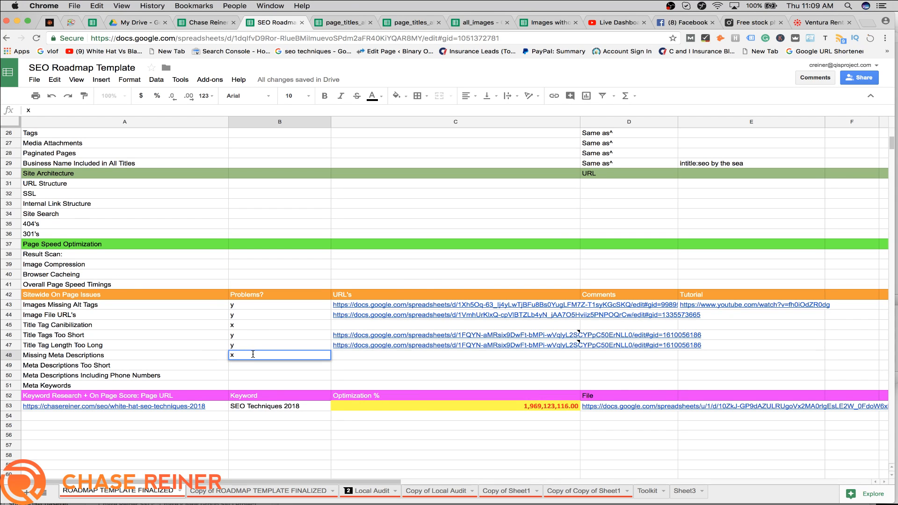
click(339, 271)
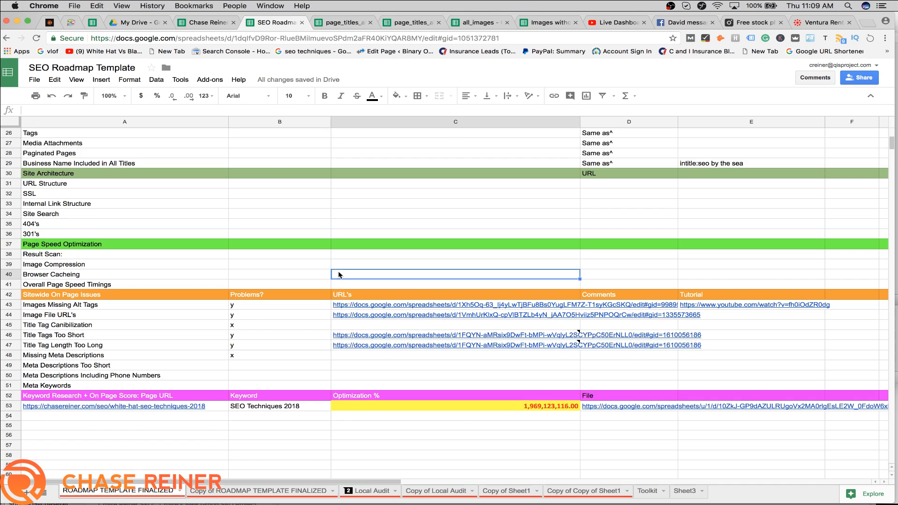
Step: In the Indexation section, flag the Tags row with y in the problems column
scroll(338, 271, up, 5)
click(265, 234)
scroll(221, 260, up, 4)
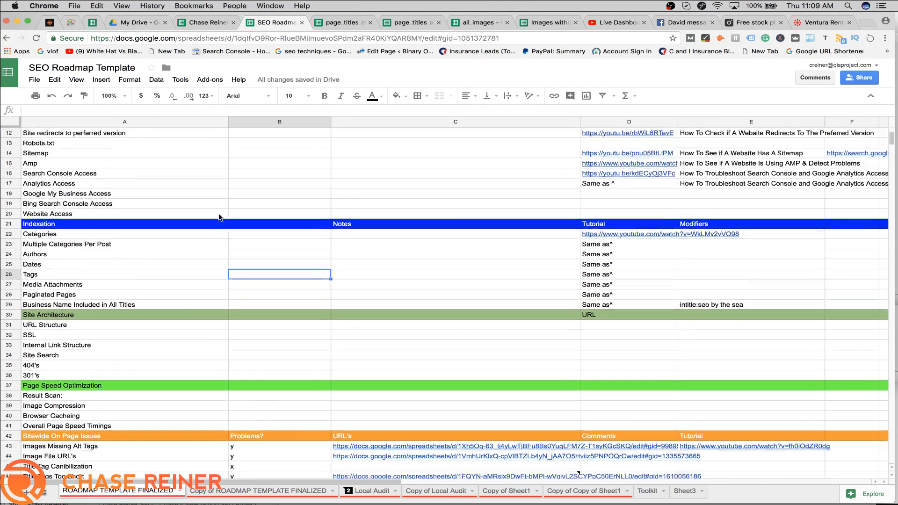
scroll(221, 260, down, 2)
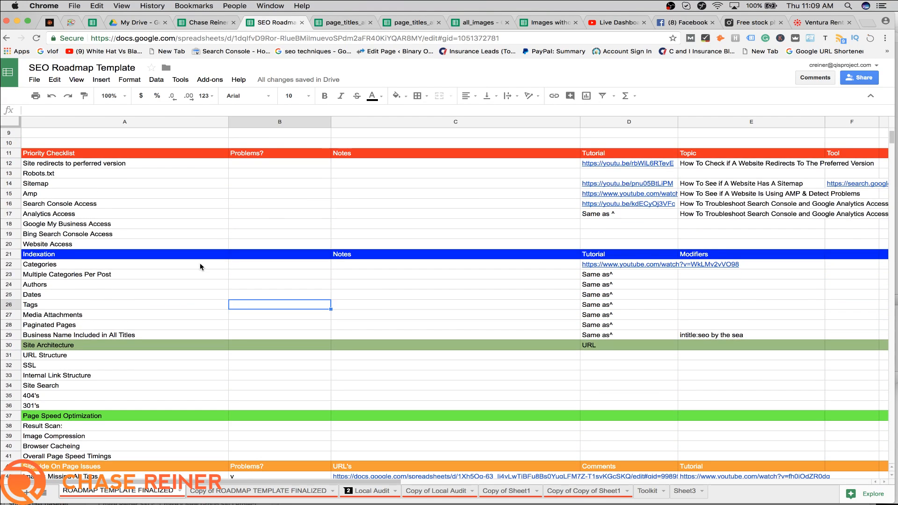
click(272, 286)
double_click(277, 272)
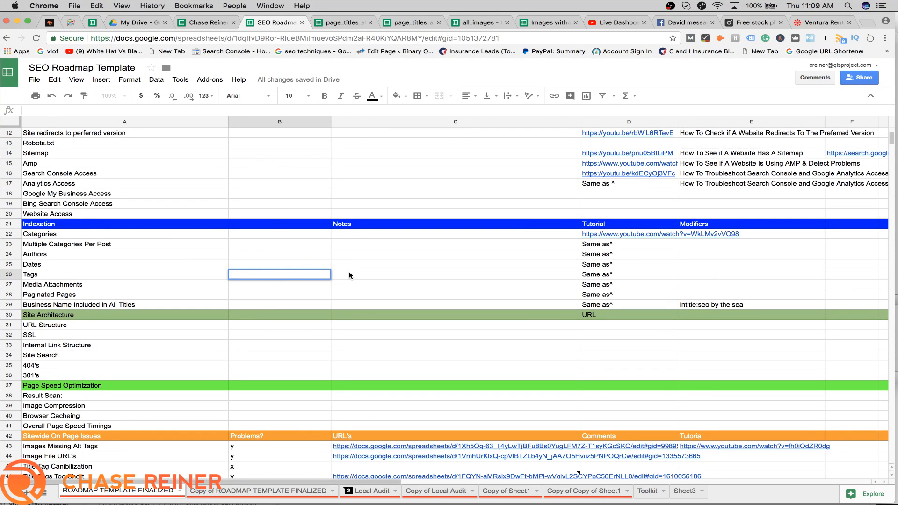
text(y)
key(Tab)
Step: Enter the note "Nofollow as well" for the Tags row in the Indexation section
text(N)
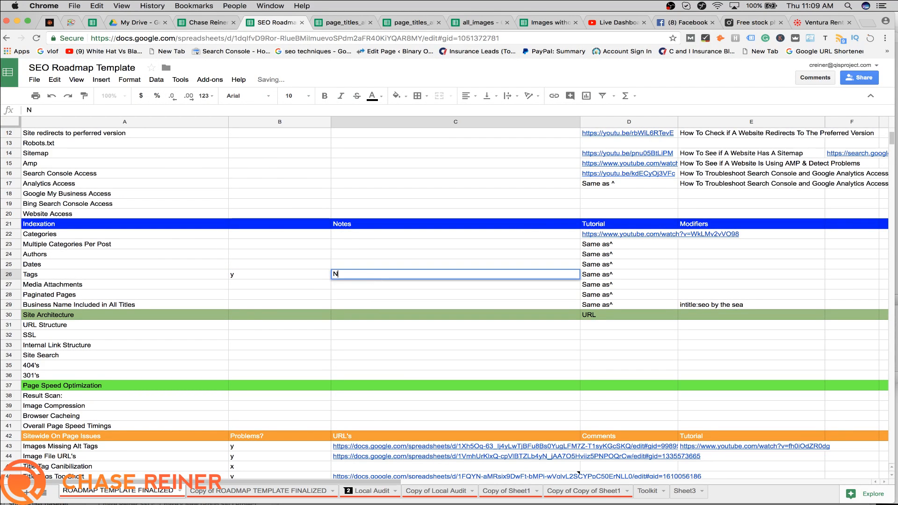
text(offolow)
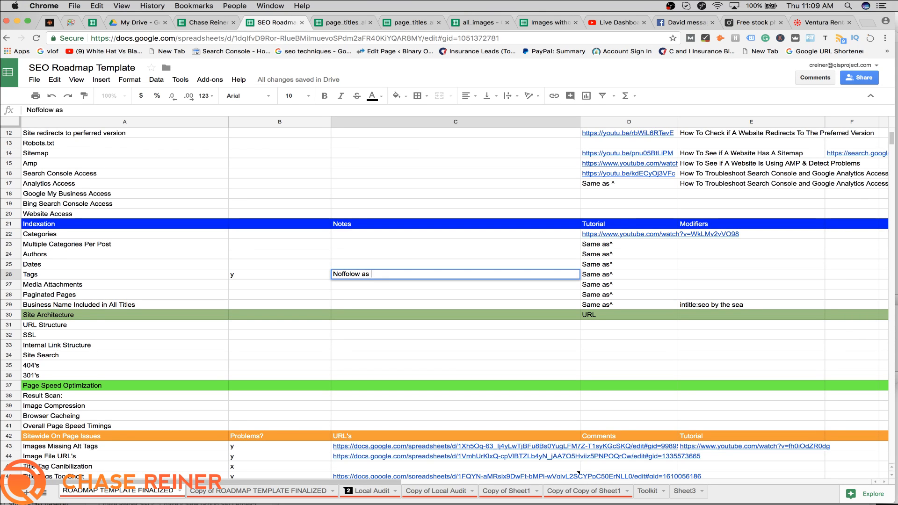
text( as)
key(BackSpace)
key(BackSpace)
key(BackSpace)
key(BackSpace)
key(BackSpace)
key(BackSpace)
key(BackSpace)
key(BackSpace)
key(BackSpace)
text(oll)
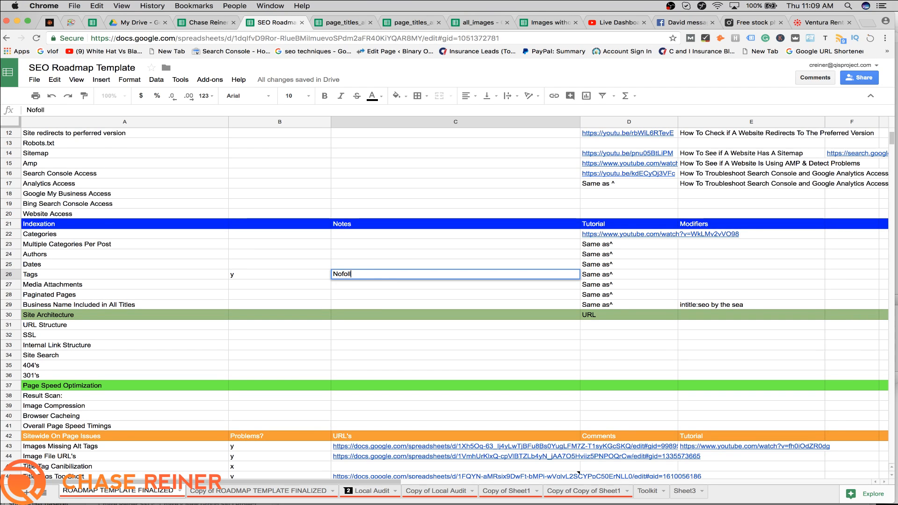
text(ow as well)
click(379, 314)
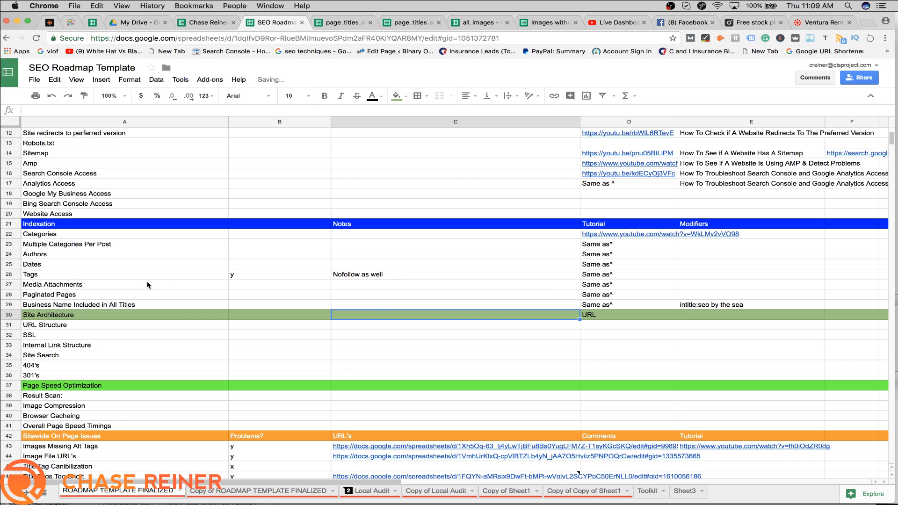
click(647, 231)
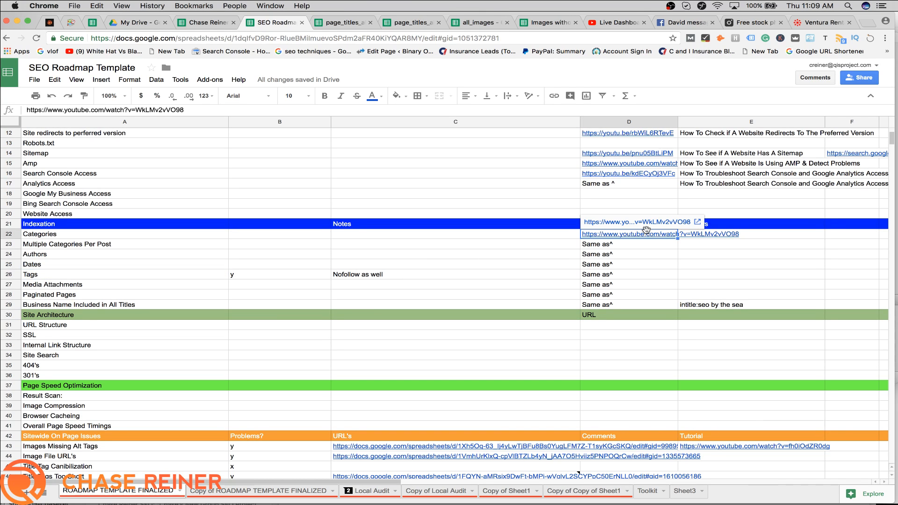
click(481, 253)
click(601, 234)
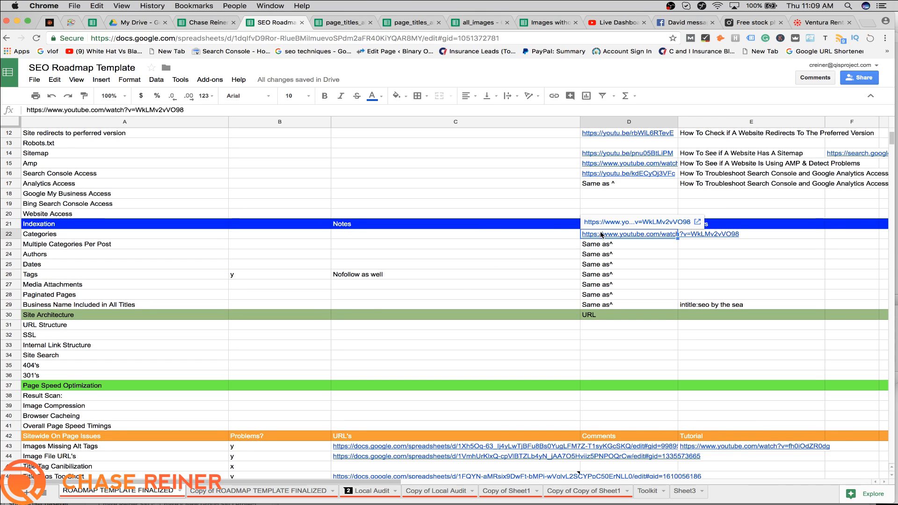
click(470, 265)
drag(421, 224, 369, 328)
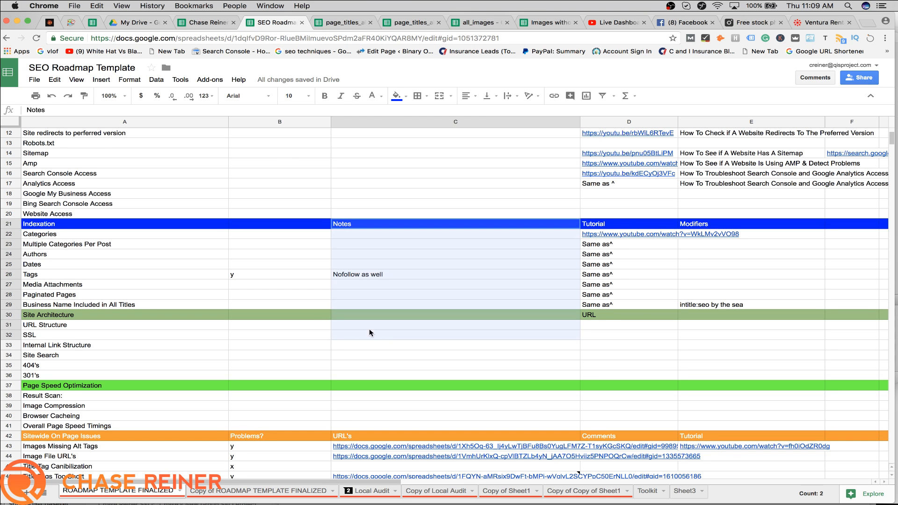
click(170, 286)
Step: For the Meta Descriptions Too Short check, switch to Screaming Frog SEO Spider and set the Meta Description report's filter to All
scroll(170, 286, down, 5)
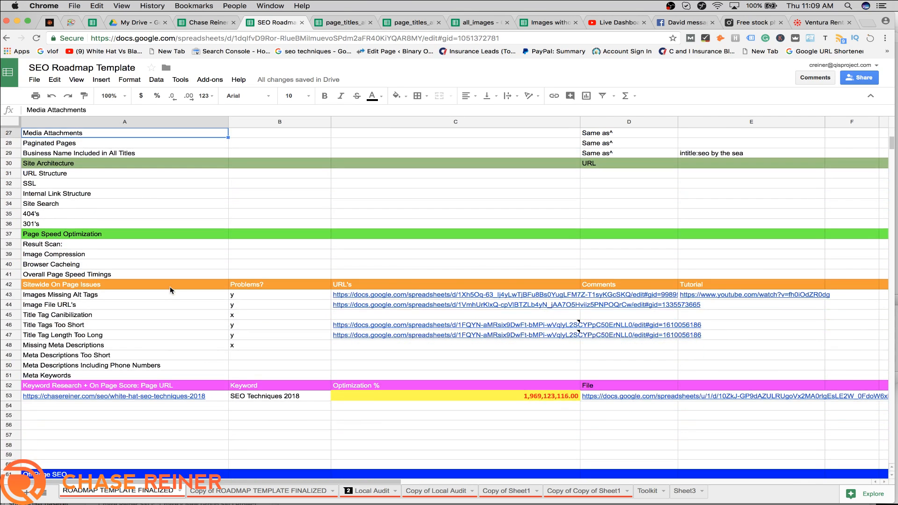
scroll(170, 286, down, 1)
click(263, 324)
click(227, 336)
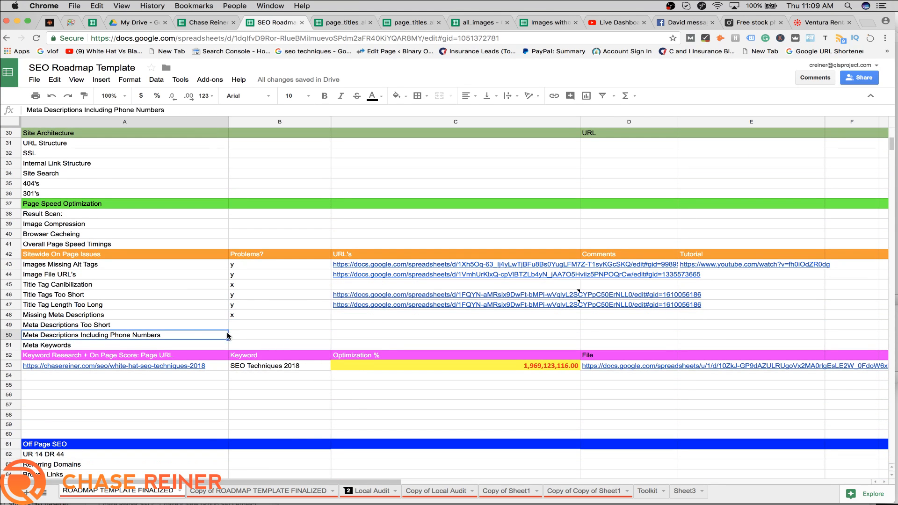
double_click(242, 326)
key(super+Tab)
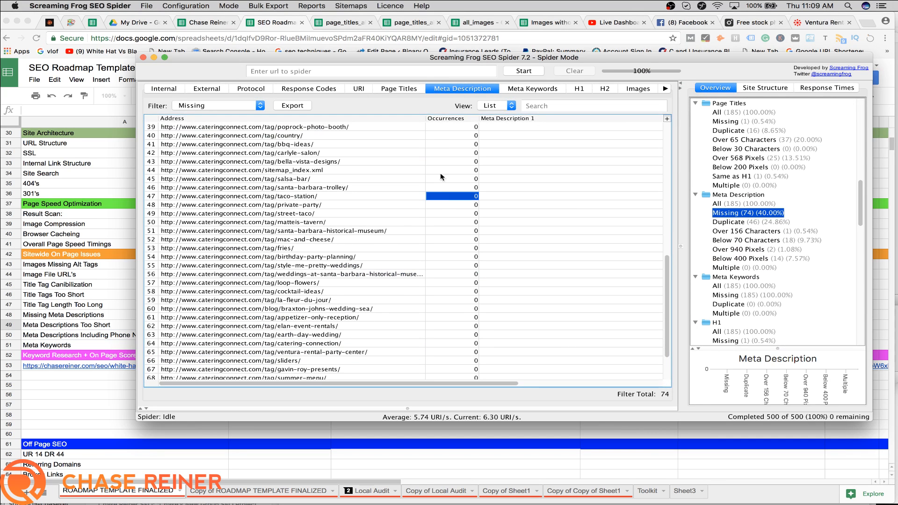
click(236, 106)
click(237, 109)
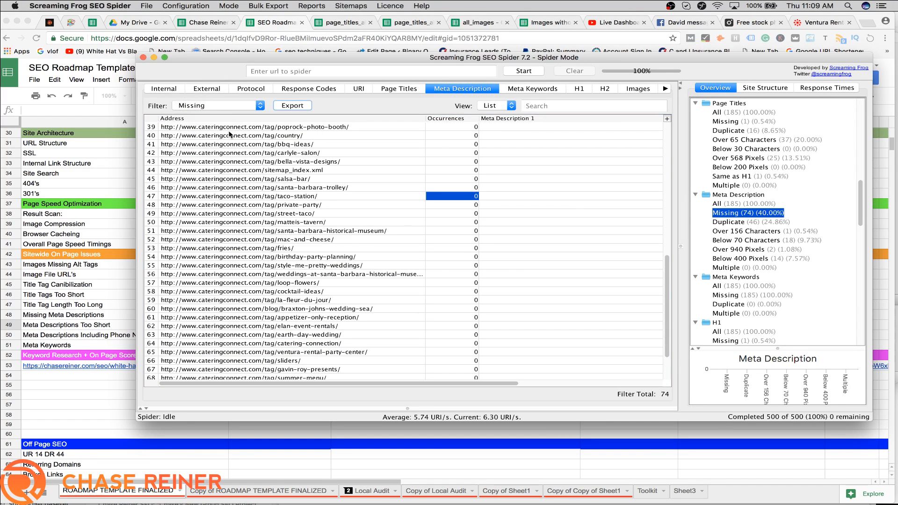
click(231, 106)
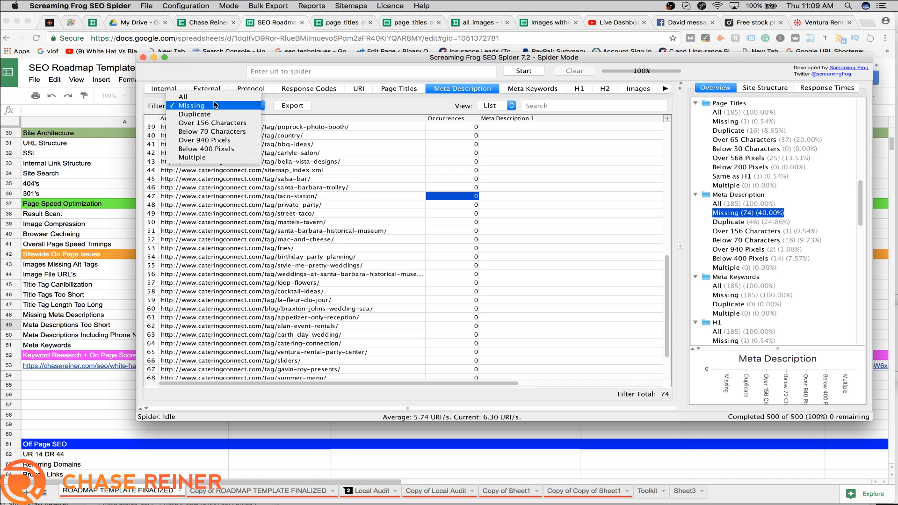
click(216, 106)
click(216, 106)
click(213, 97)
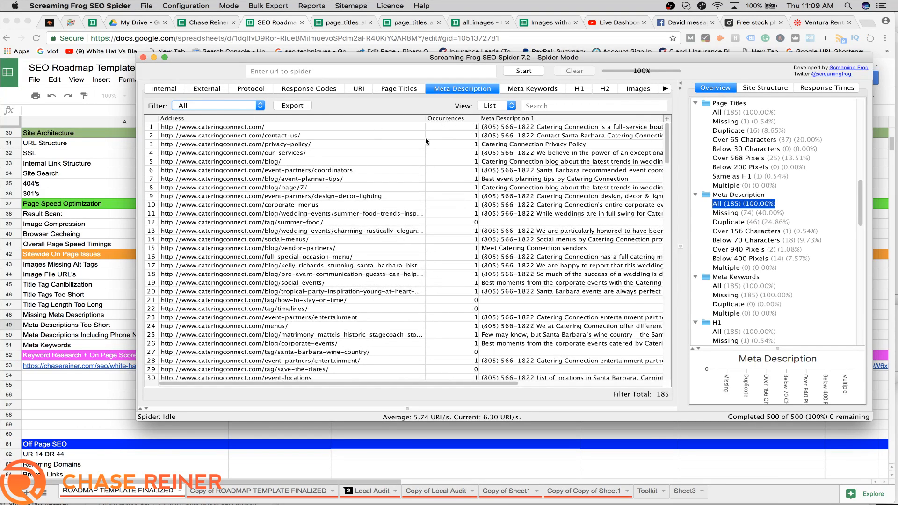
Step: Sort the Meta Description report by Meta Description 1 Length, longest first
click(481, 119)
scroll(481, 119, right, 5)
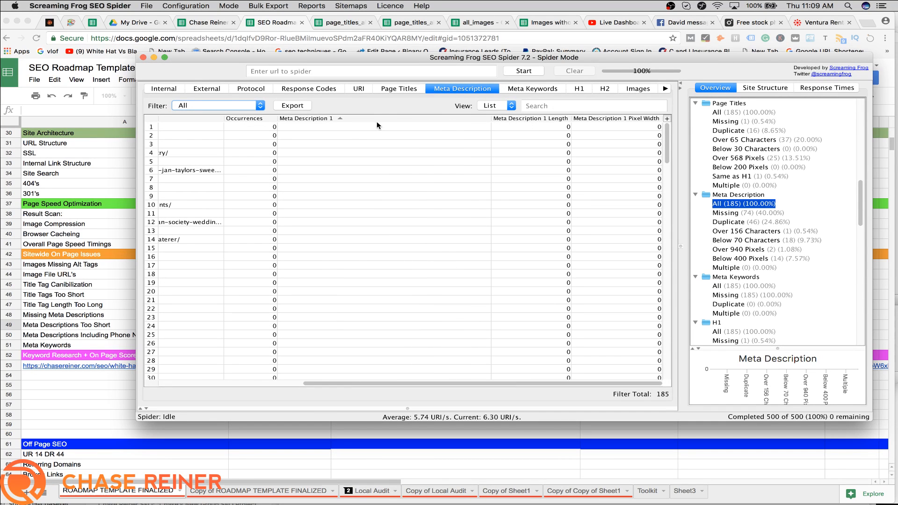
click(533, 120)
Step: Look through the longest meta descriptions, checking their wording and whether they begin with a phone number
click(443, 130)
drag(444, 134, 445, 267)
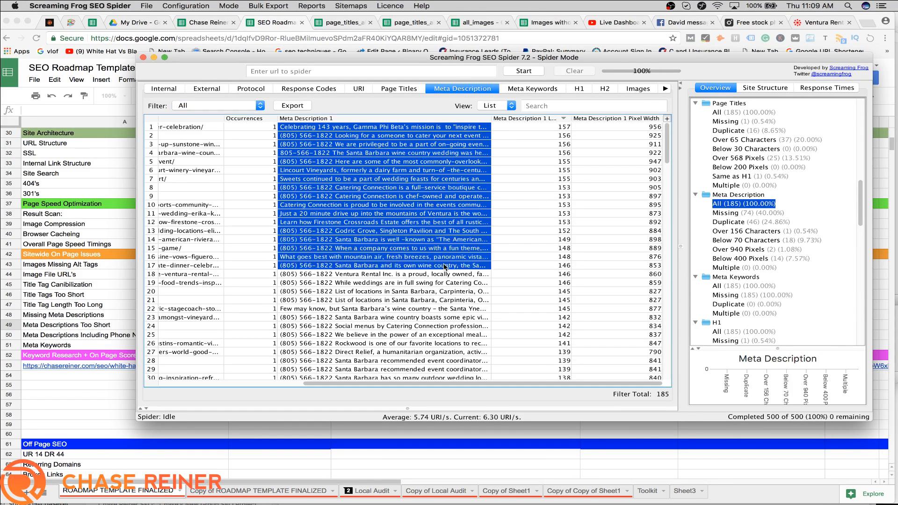
click(445, 267)
scroll(445, 267, down, 8)
scroll(445, 267, up, 8)
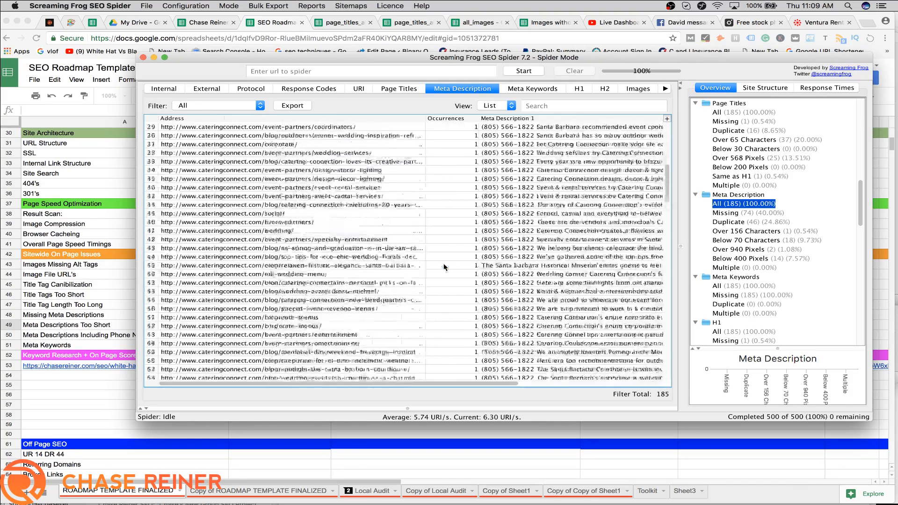
click(406, 258)
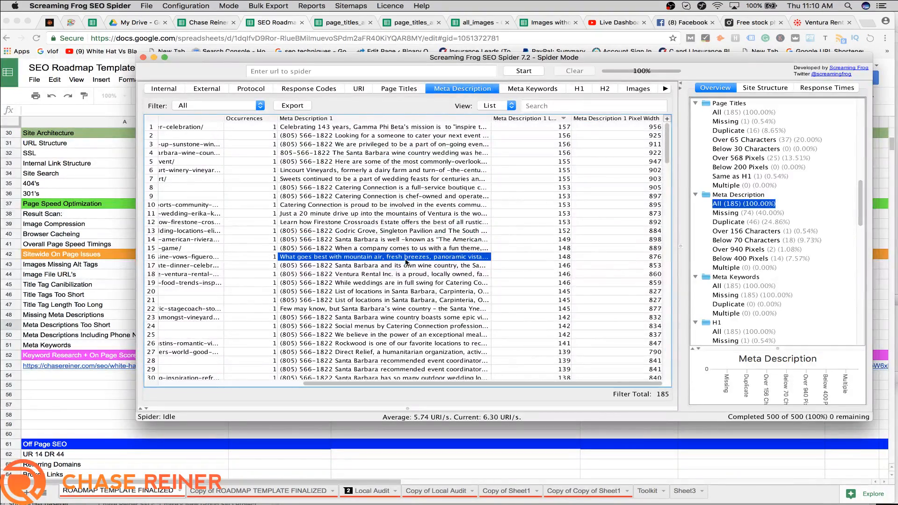
click(435, 204)
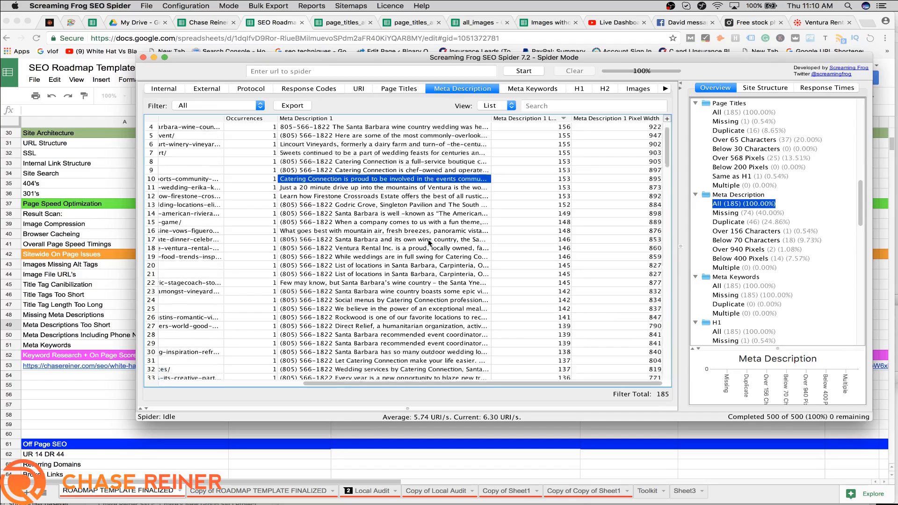
scroll(429, 243, down, 1)
scroll(430, 243, up, 1)
scroll(429, 243, down, 1)
scroll(429, 243, up, 1)
click(410, 220)
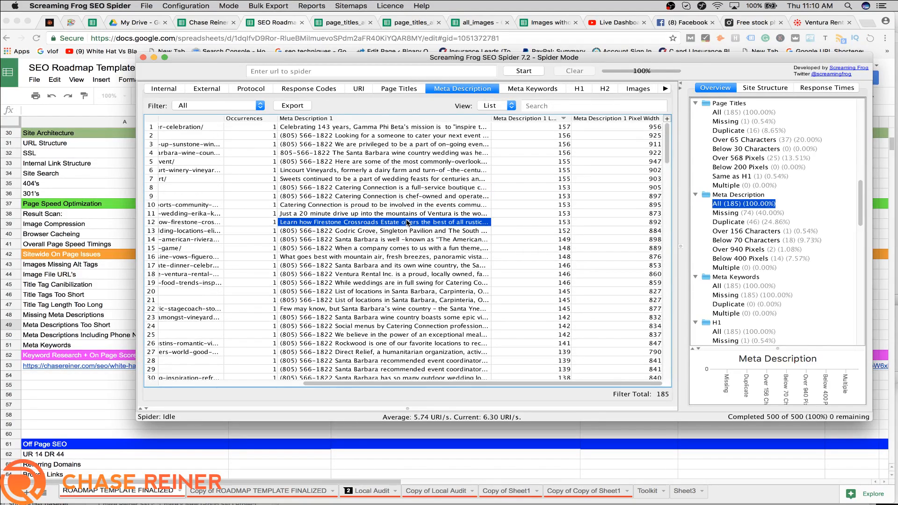
mouse_move(307, 232)
mouse_down()
mouse_move(315, 325)
mouse_move(317, 228)
mouse_up()
click(316, 324)
click(318, 231)
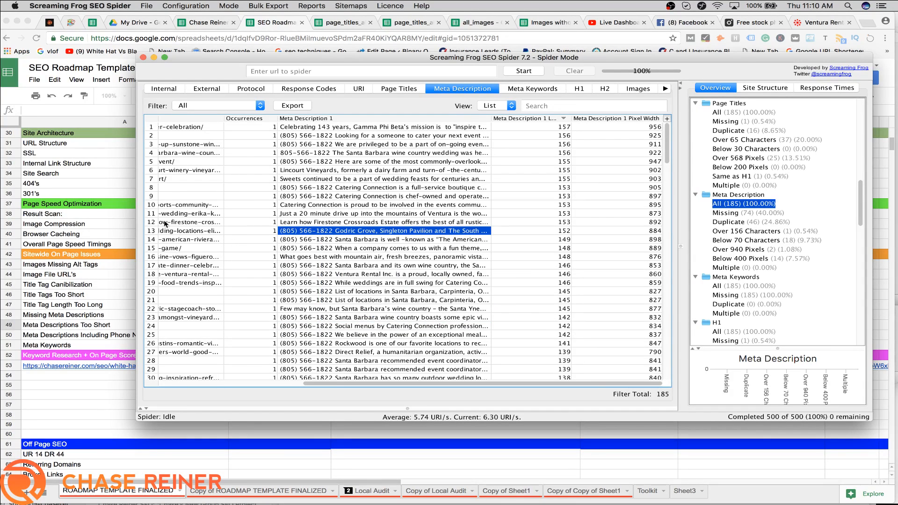
Step: Return to the SEO Roadmap Template and mark Meta Descriptions Including Phone Numbers with y in the Problems? column
click(101, 307)
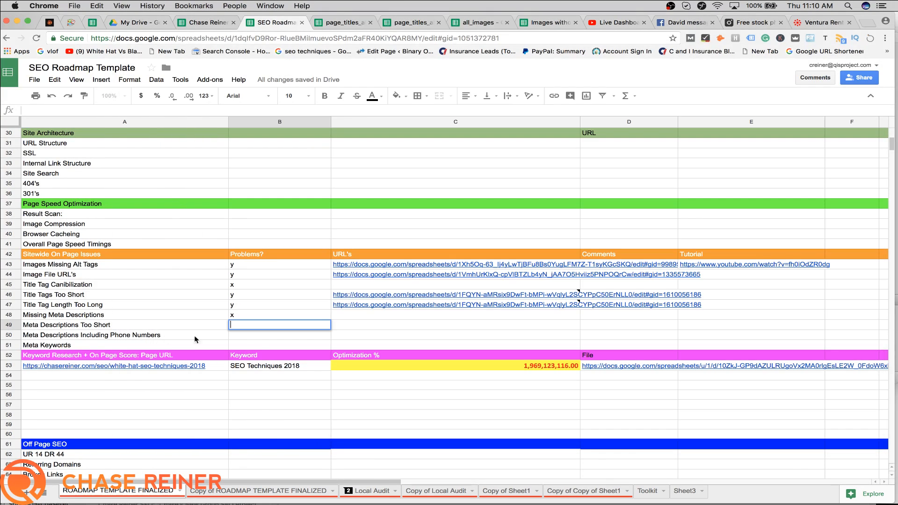
click(247, 335)
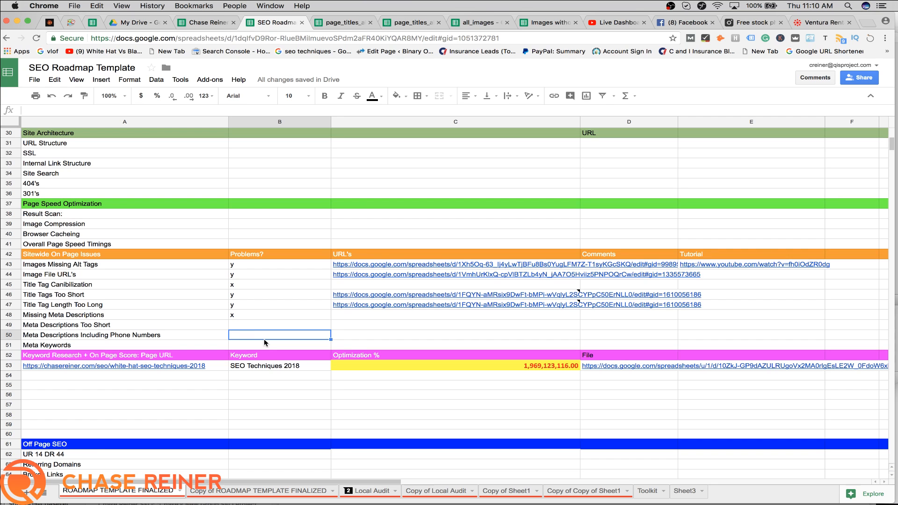
text(y)
Step: Switch to Screaming Frog SEO Spider and export the full Meta Description report as meta_description_all in CSV format to the SEO Audit Export folder
key(super+Tab)
click(367, 137)
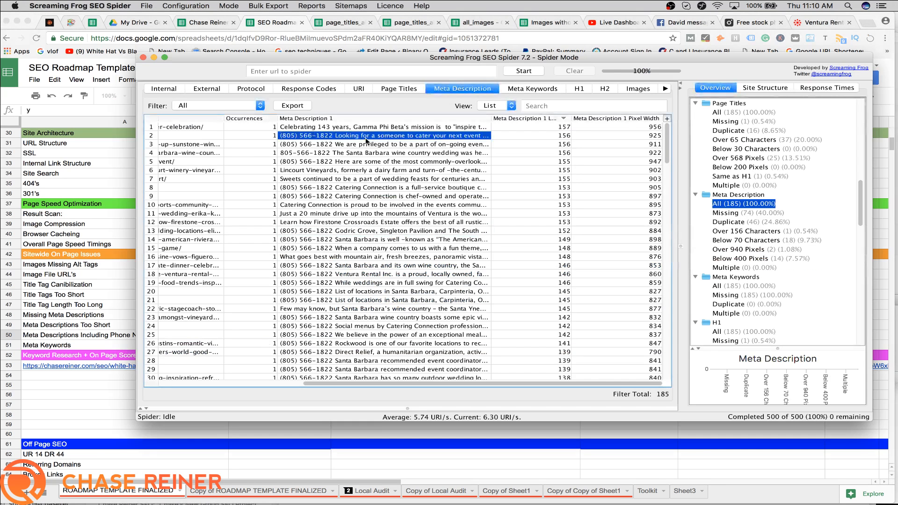
click(290, 105)
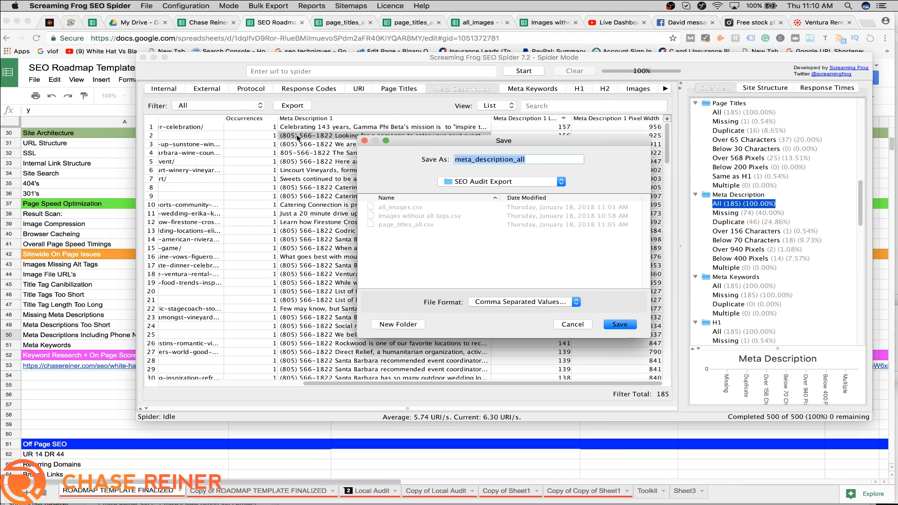
click(614, 324)
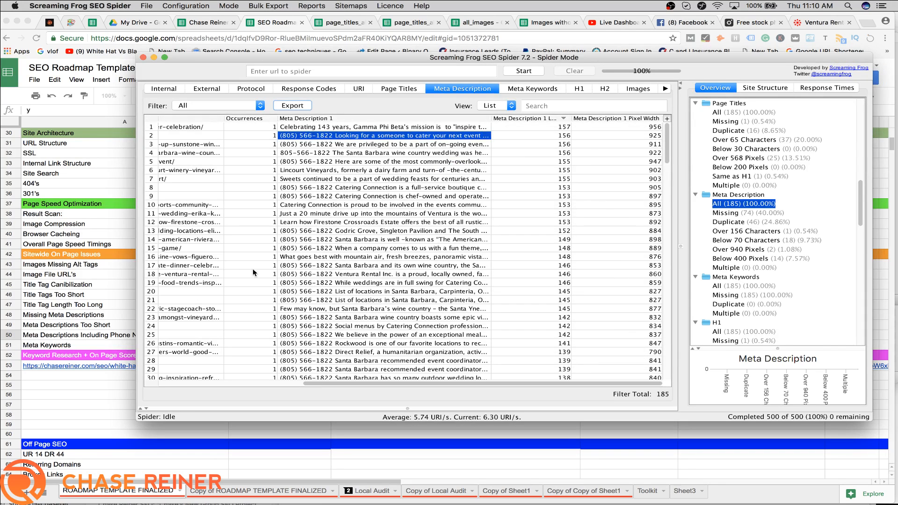
Step: Switch to the SEO Roadmap Template in Chrome and open meta_description_all.csv from the SEO Audit Export folder as a Google Sheet
key(super+Tab)
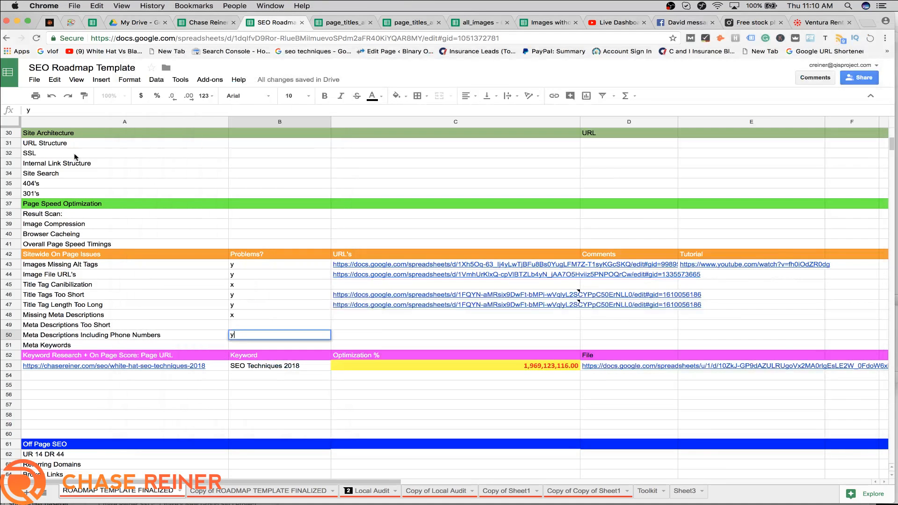
click(36, 80)
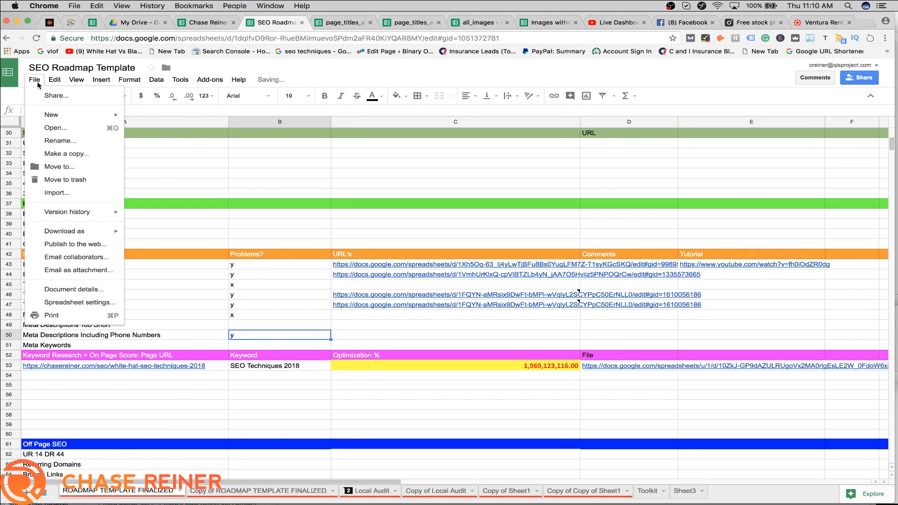
click(53, 128)
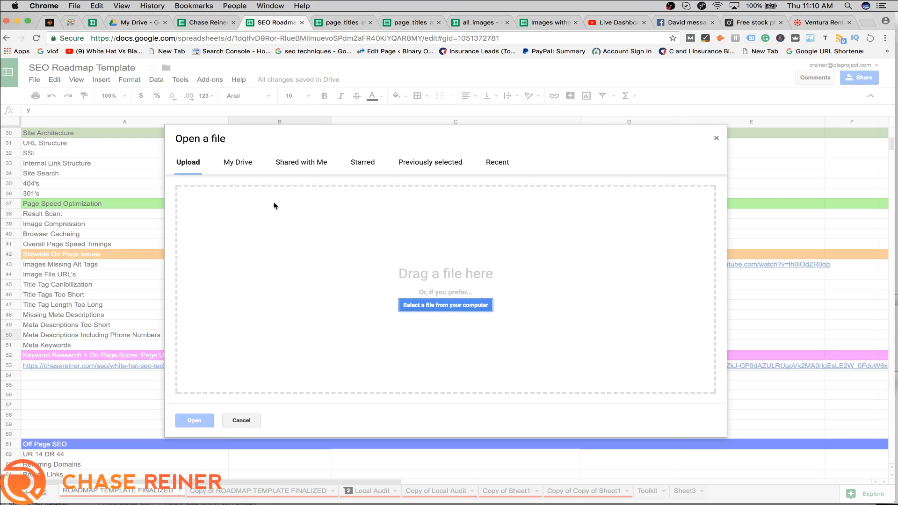
click(440, 305)
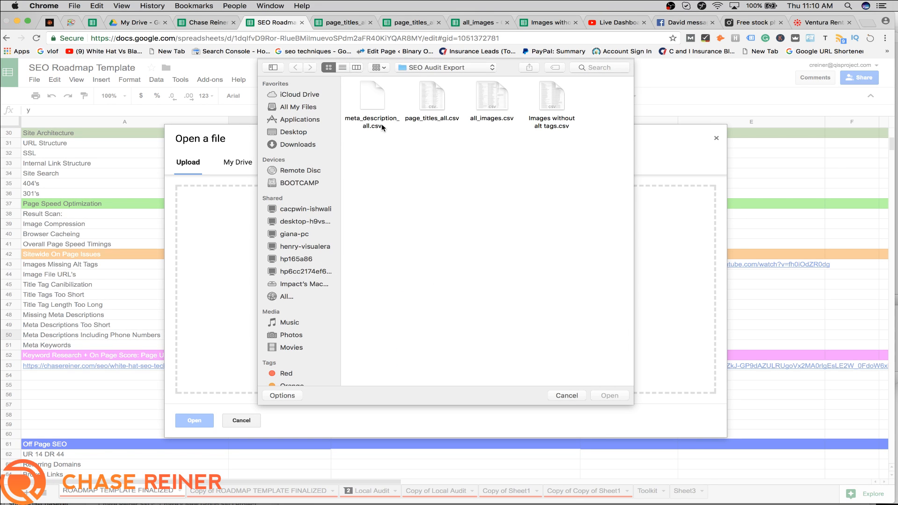
click(382, 104)
double_click(377, 100)
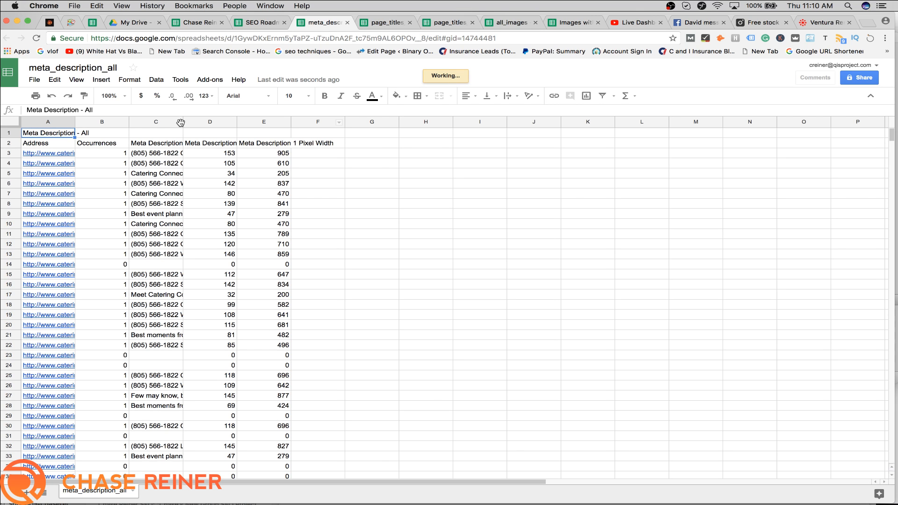
Step: Widen the Meta Description 1 column in the meta_description_all sheet and sort the sheet by it A → Z
click(181, 126)
click(234, 134)
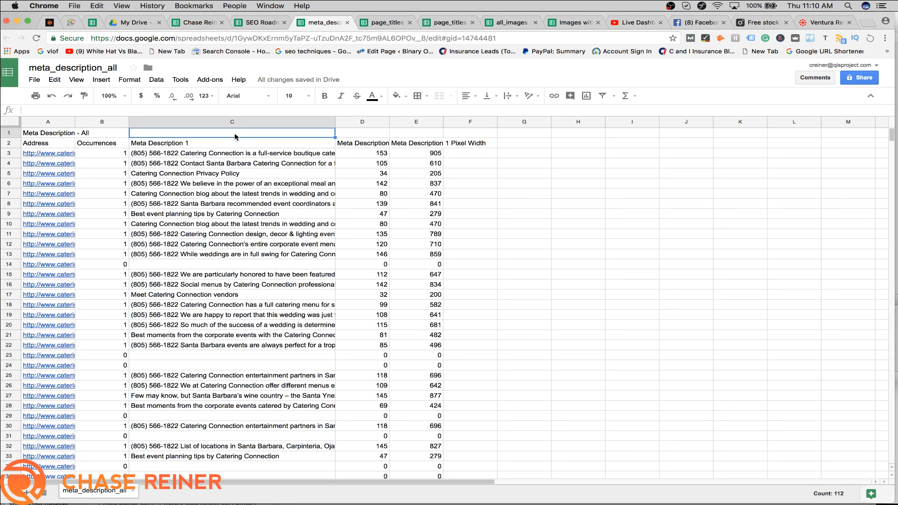
click(267, 173)
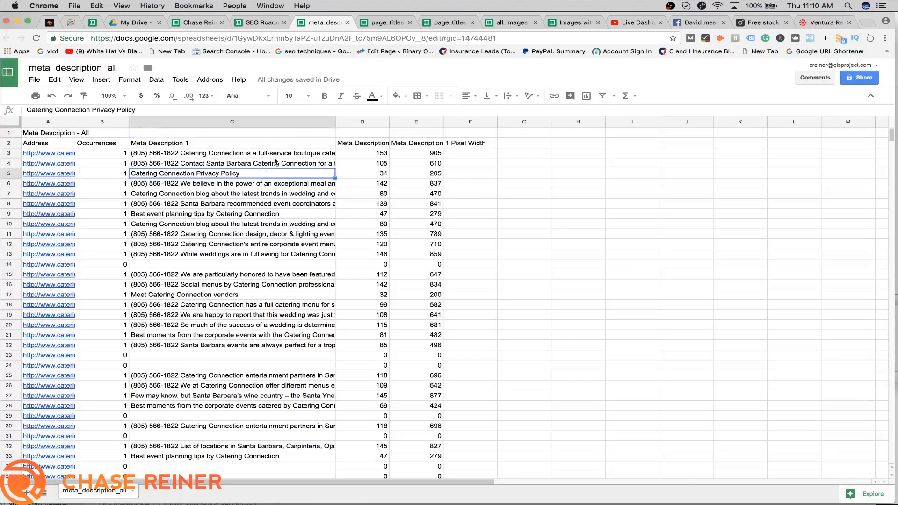
double_click(335, 126)
click(425, 124)
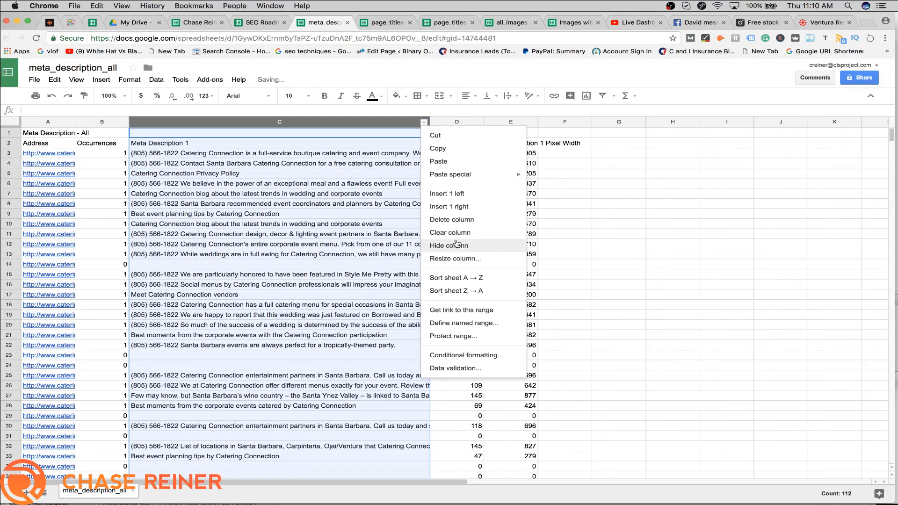
click(469, 279)
Step: Copy the page addresses in A2:A67, whose descriptions start with a phone number, and return to the SEO Roadmap Template
scroll(271, 217, down, 15)
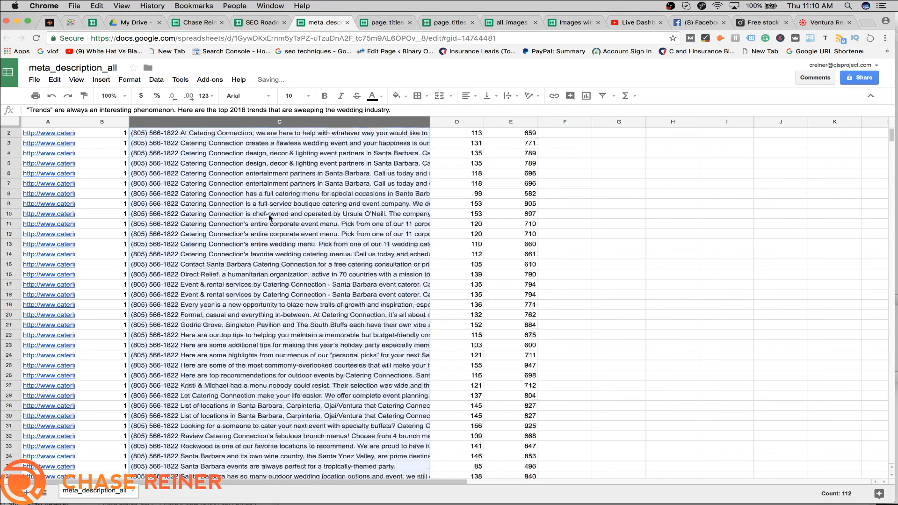
scroll(270, 217, up, 1)
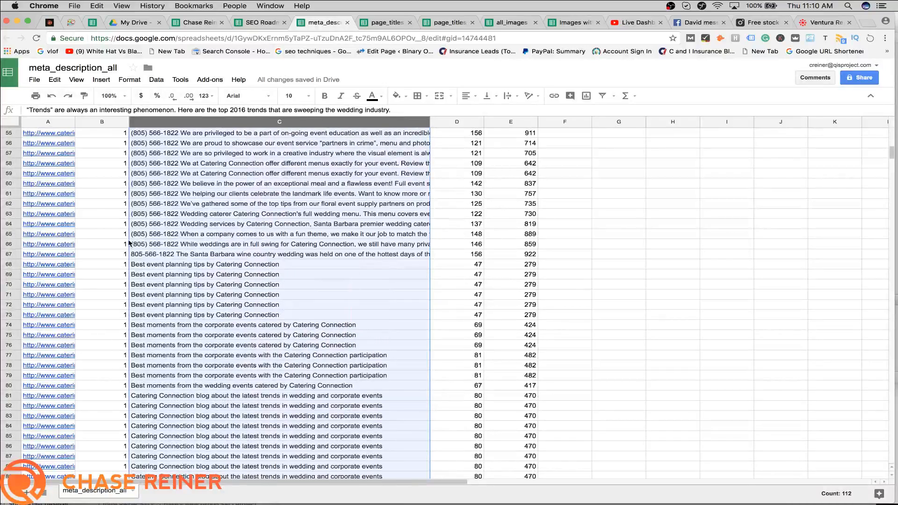
click(99, 233)
click(89, 254)
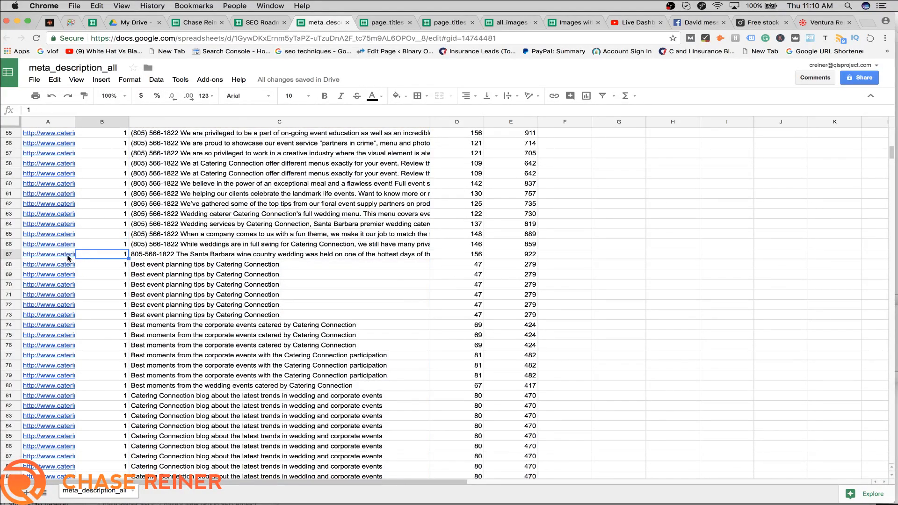
click(67, 256)
scroll(65, 202, up, 15)
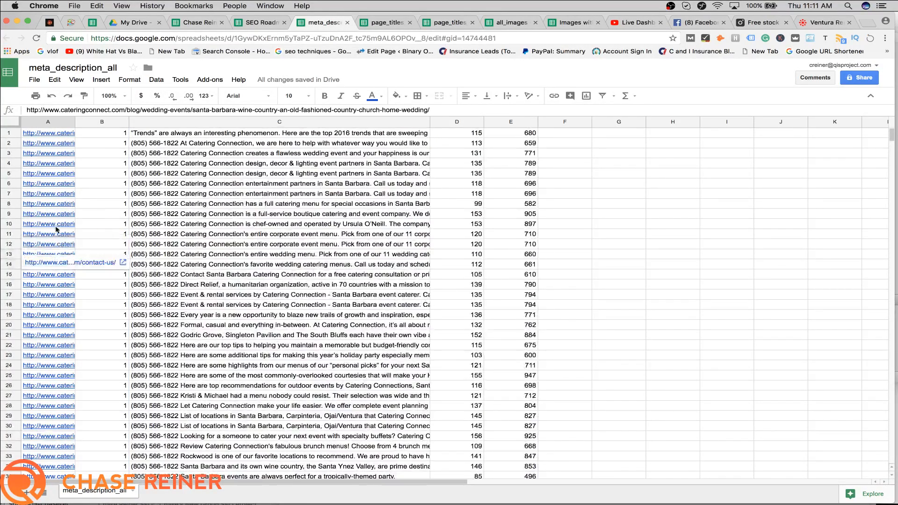
shift+click(55, 143)
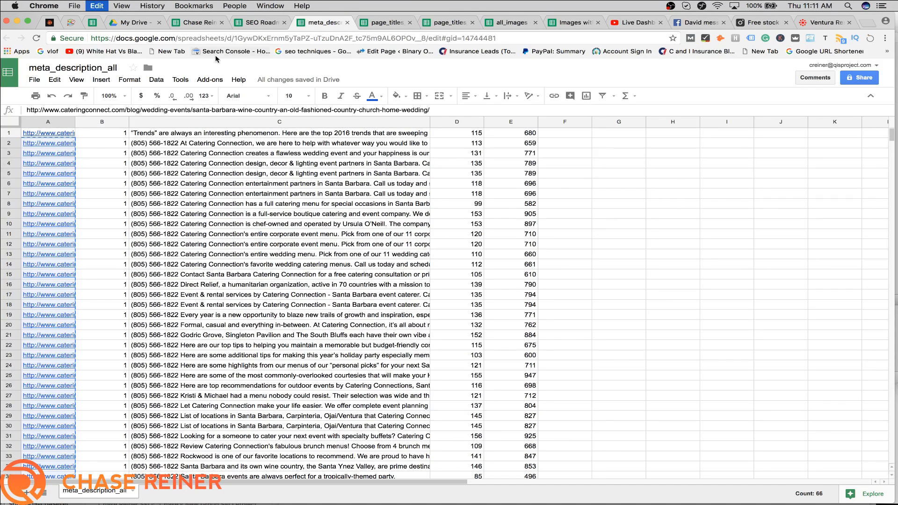
click(261, 22)
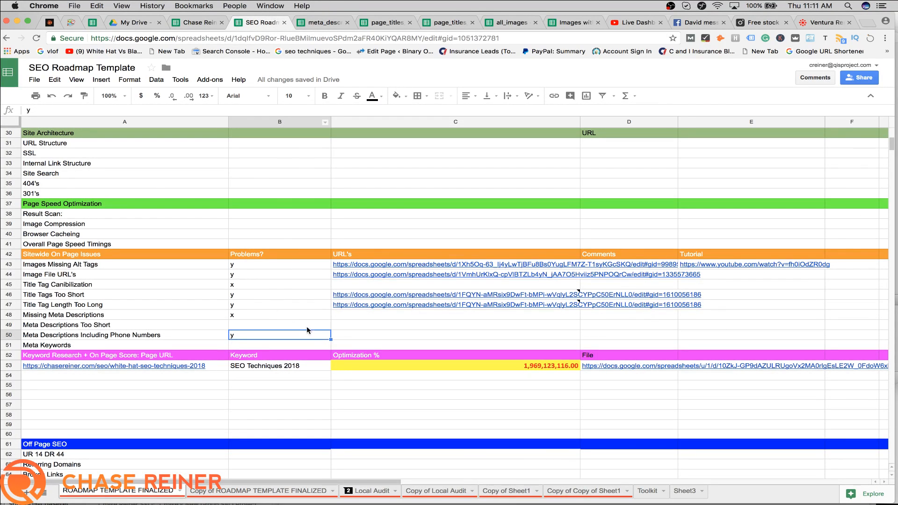
click(376, 337)
double_click(375, 336)
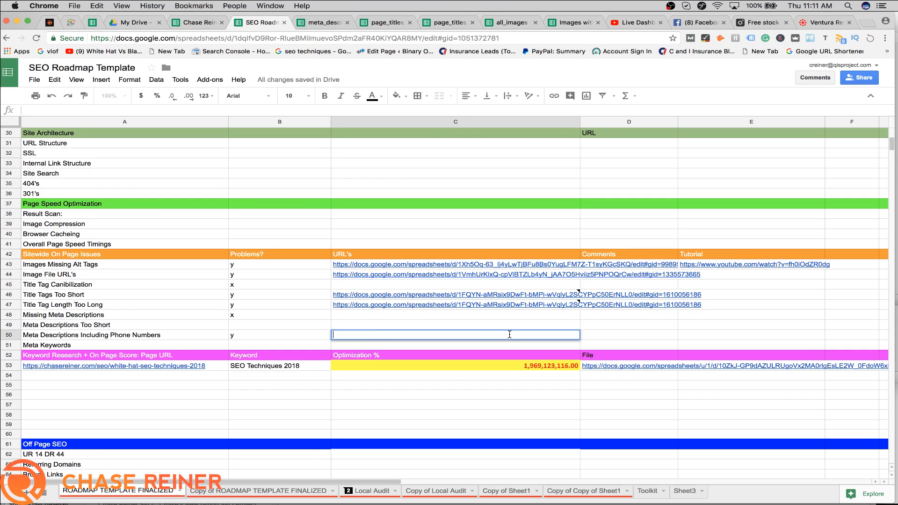
right_click(532, 333)
click(512, 342)
right_click(574, 342)
click(521, 354)
Step: Insert a note with the copied page addresses on the URL's cell of Meta Descriptions Including Phone Numbers
right_click(541, 337)
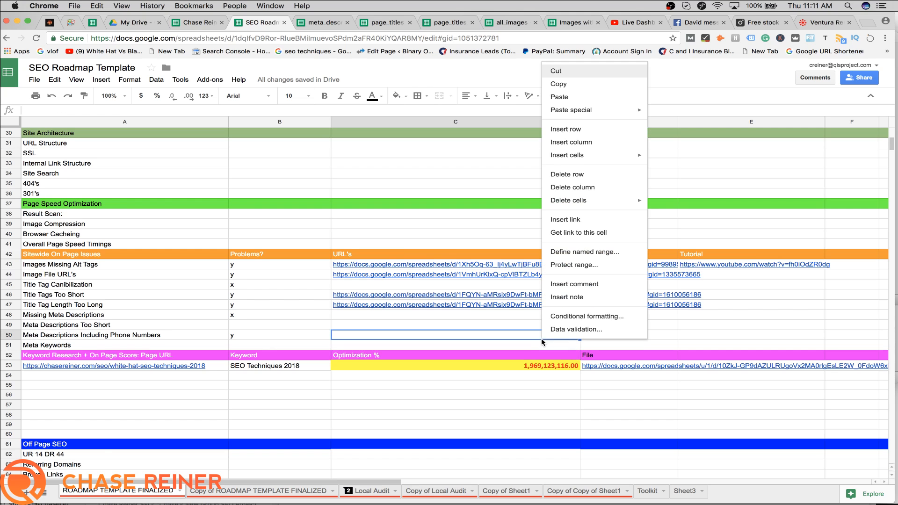
click(592, 298)
key(super+v)
click(516, 338)
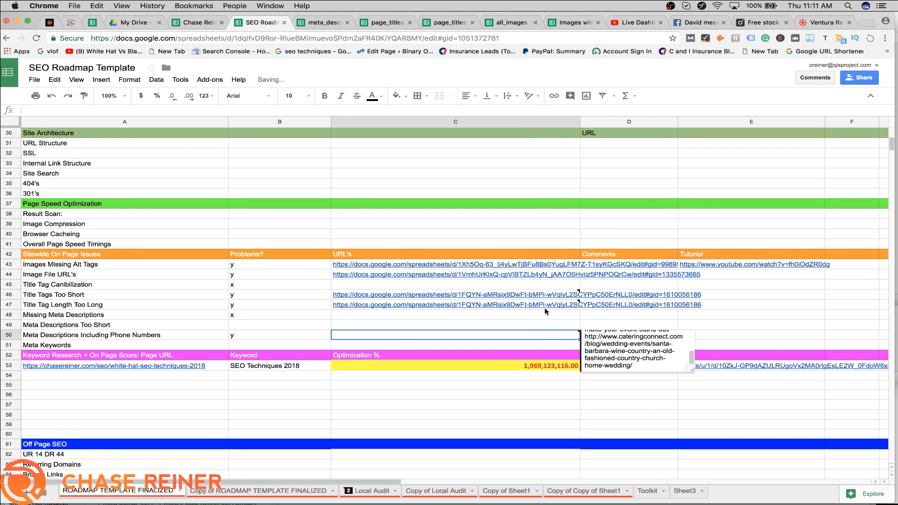
click(546, 308)
Step: Copy the meta_description_all sheet's link into the roadmap's URL's cell for Meta Descriptions Including Phone Numbers
click(326, 24)
click(323, 38)
key(super+c)
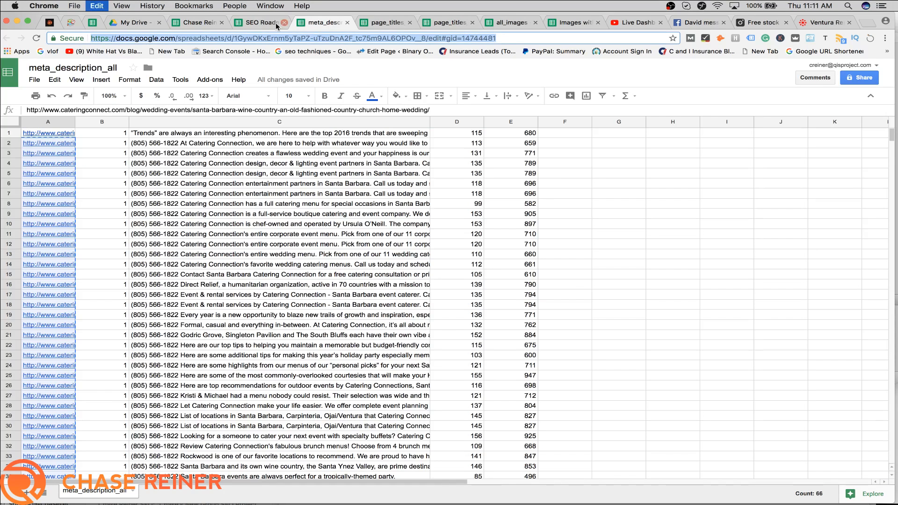
click(261, 22)
click(425, 335)
key(super+v)
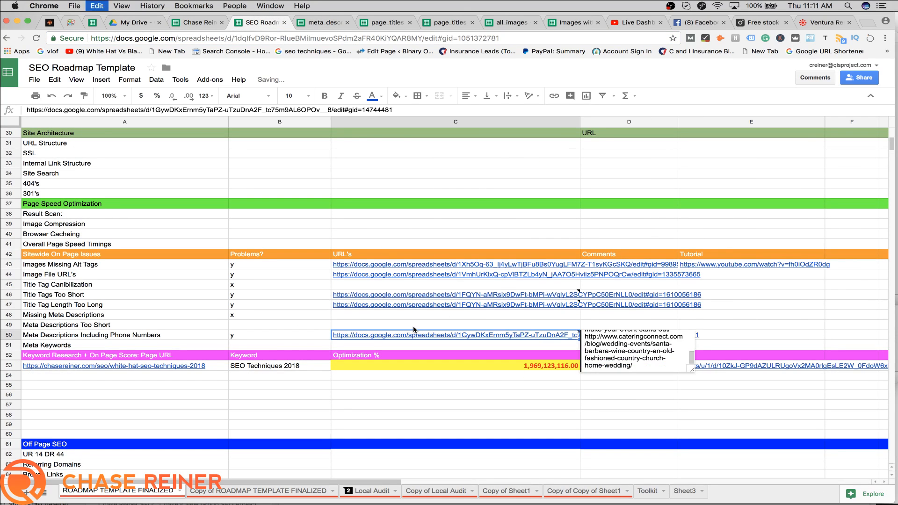
click(409, 327)
Step: Sort the meta_description_all sheet A → Z by description length in column D and widen the address column A
click(323, 23)
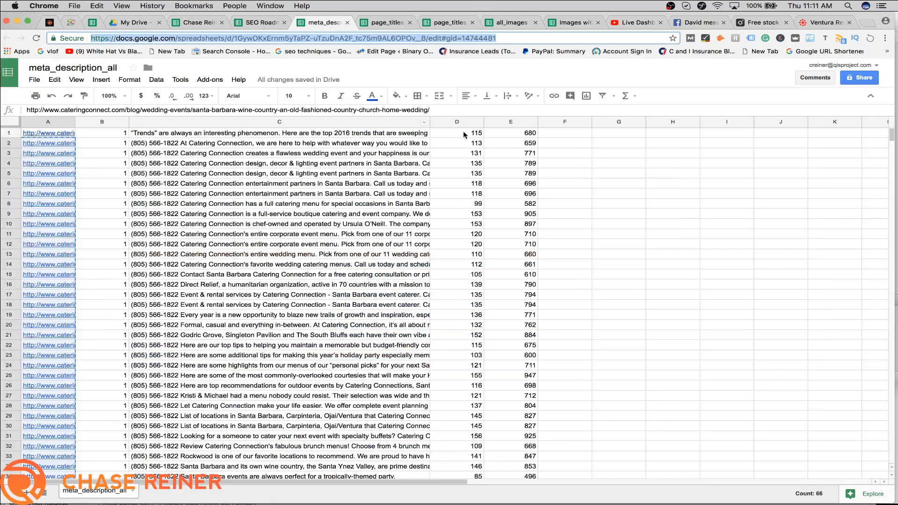
click(475, 123)
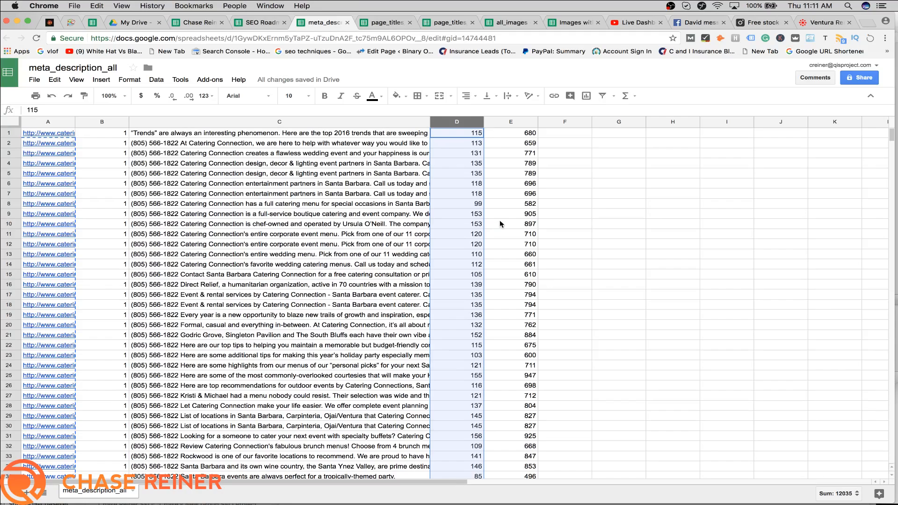
click(468, 184)
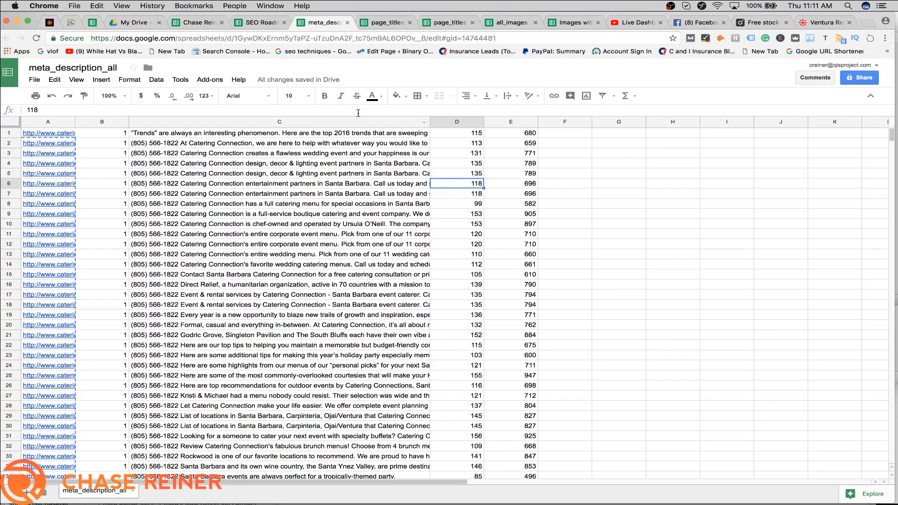
click(464, 122)
click(478, 123)
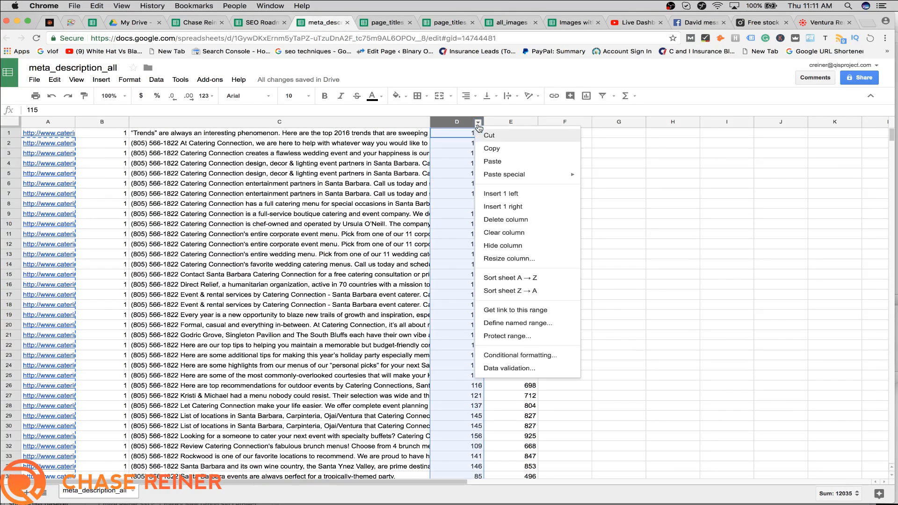
click(533, 279)
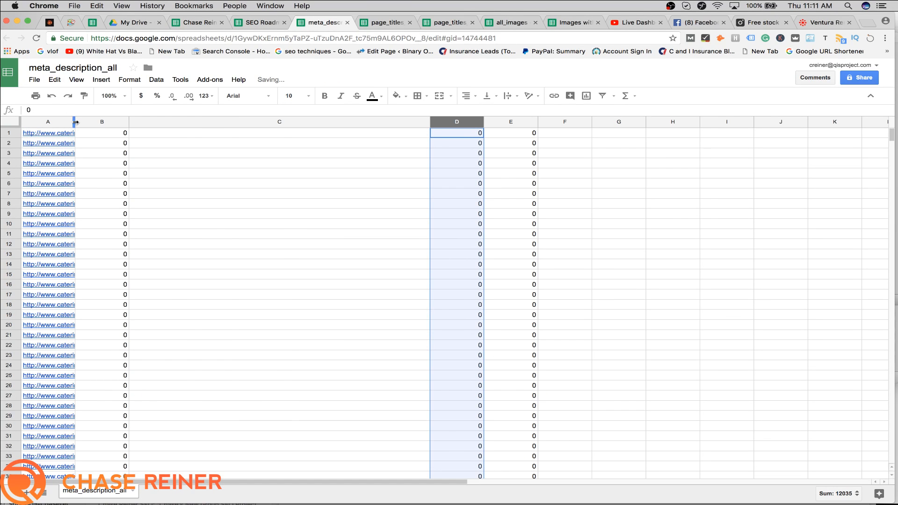
drag(75, 122, 233, 122)
Step: Review the missing and short descriptions, copy the page addresses in A1:A132, and return to the SEO Roadmap Template
scroll(518, 177, down, 15)
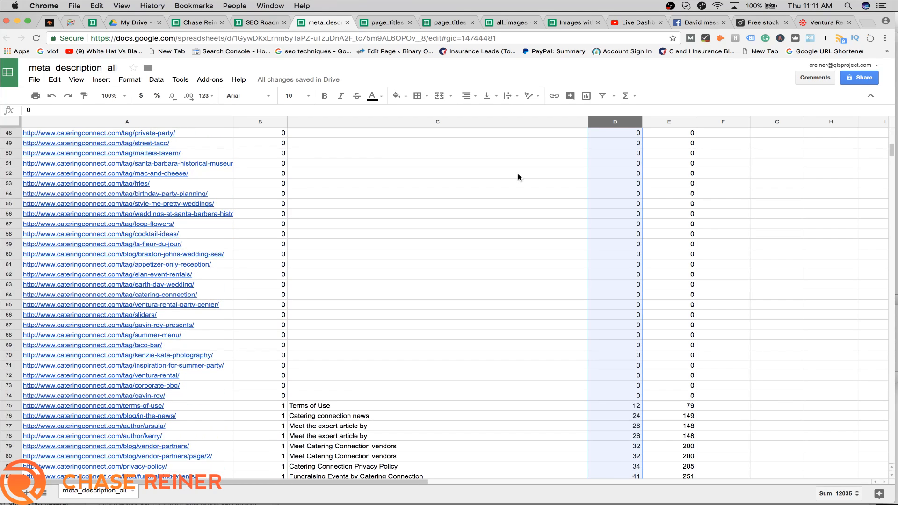
scroll(203, 312, up, 3)
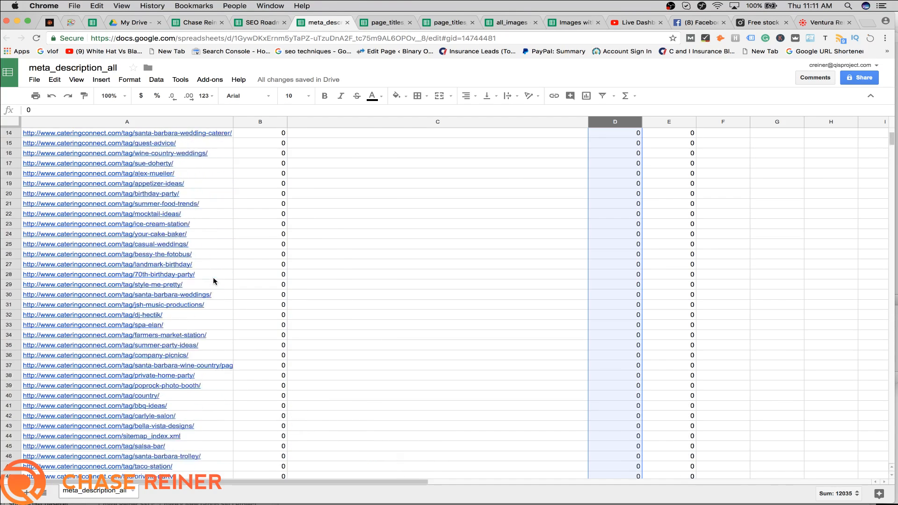
scroll(213, 280, down, 8)
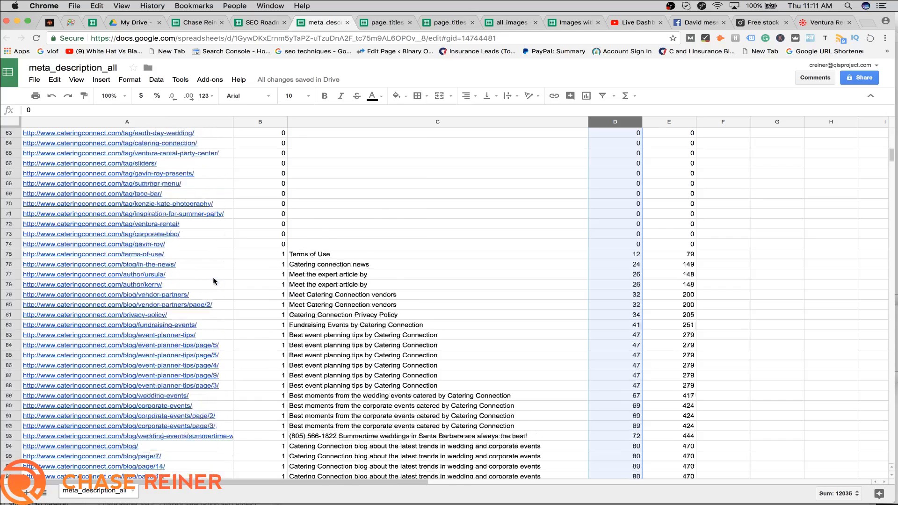
drag(253, 233, 252, 334)
click(337, 275)
scroll(224, 209, down, 8)
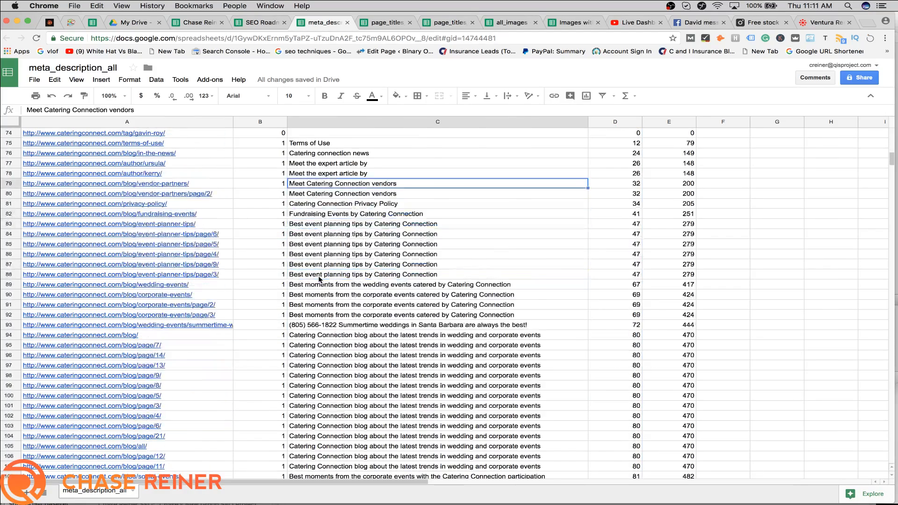
scroll(224, 213, down, 5)
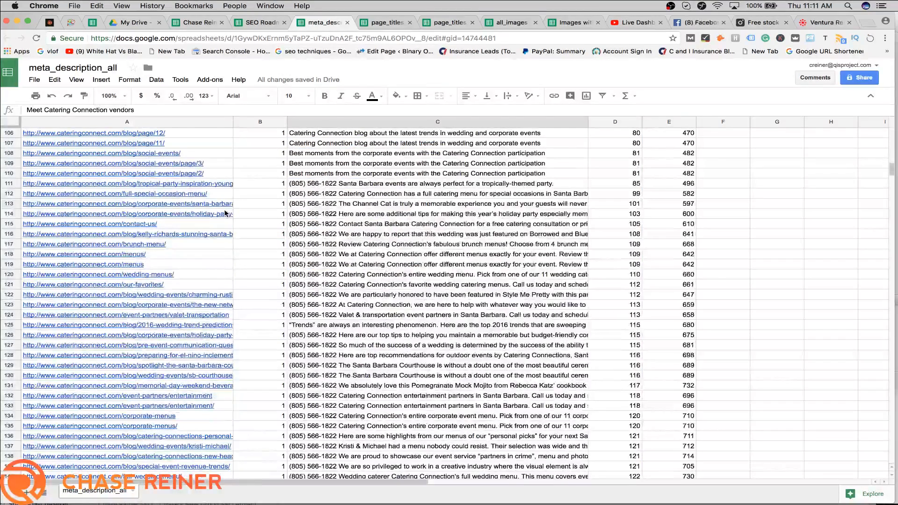
drag(189, 416, 196, 47)
key(ctrl+c)
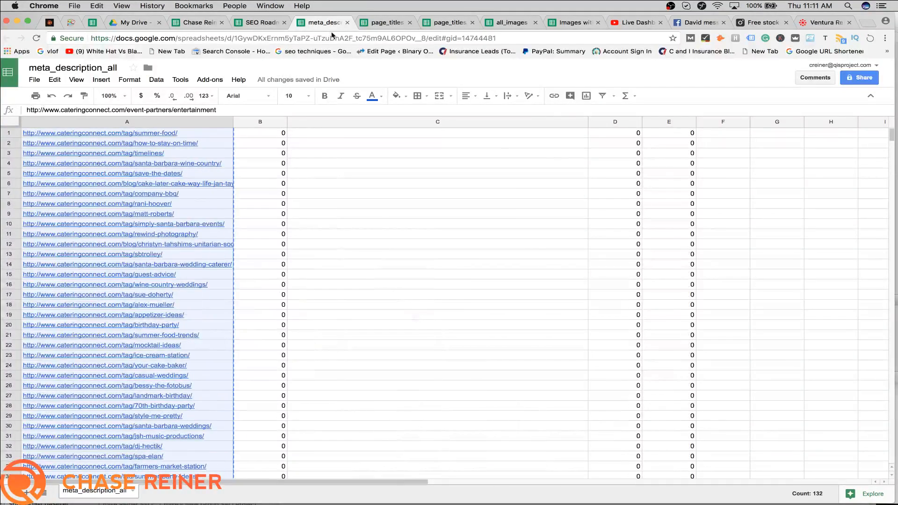
click(262, 22)
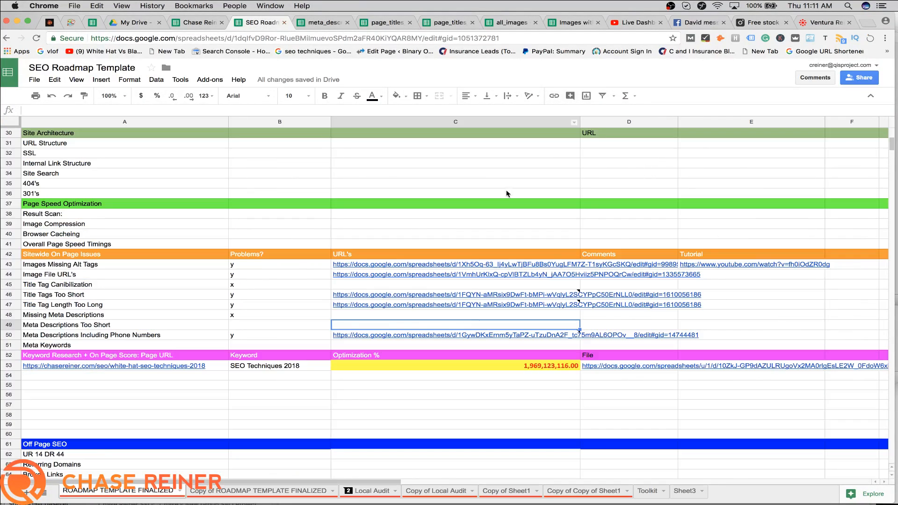
double_click(432, 325)
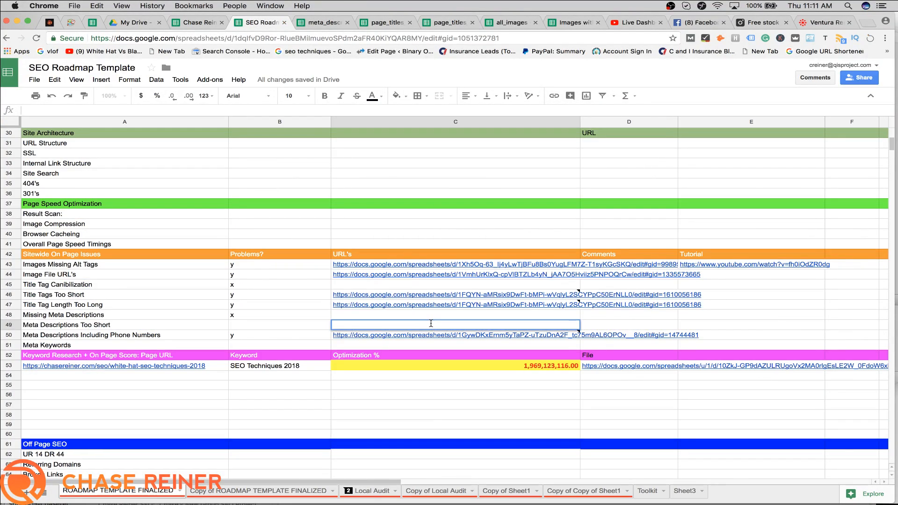
click(552, 318)
right_click(550, 328)
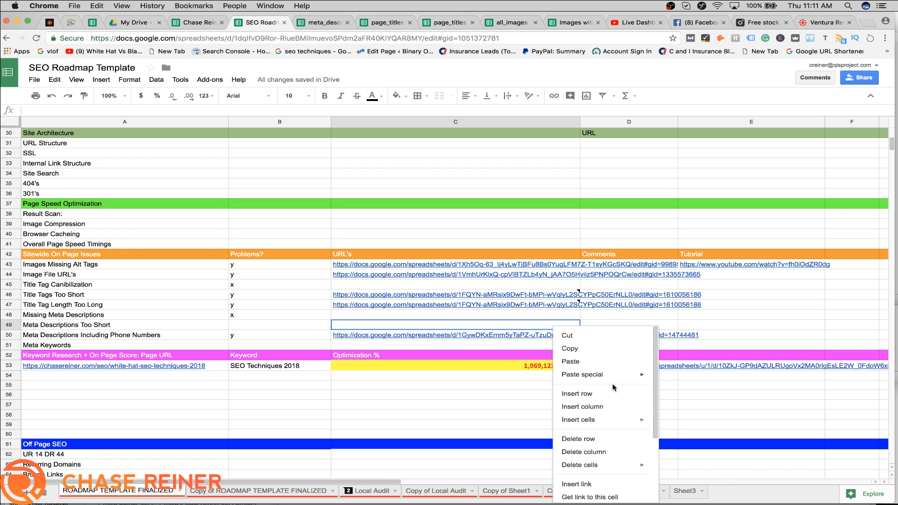
click(782, 386)
Step: Copy the URL's cell of Meta Descriptions Including Phone Numbers into the URL's cell of Meta Descriptions Too Short
click(487, 337)
key(super+c)
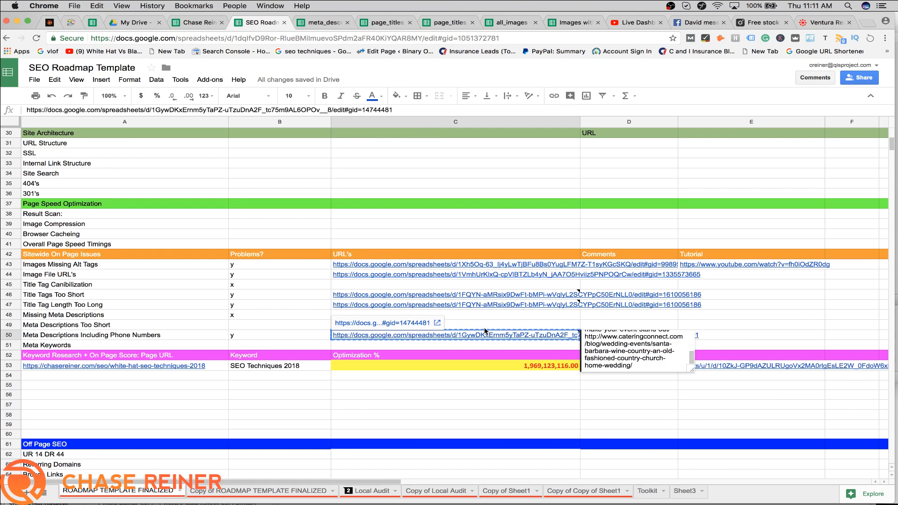
click(482, 326)
key(super+v)
click(484, 318)
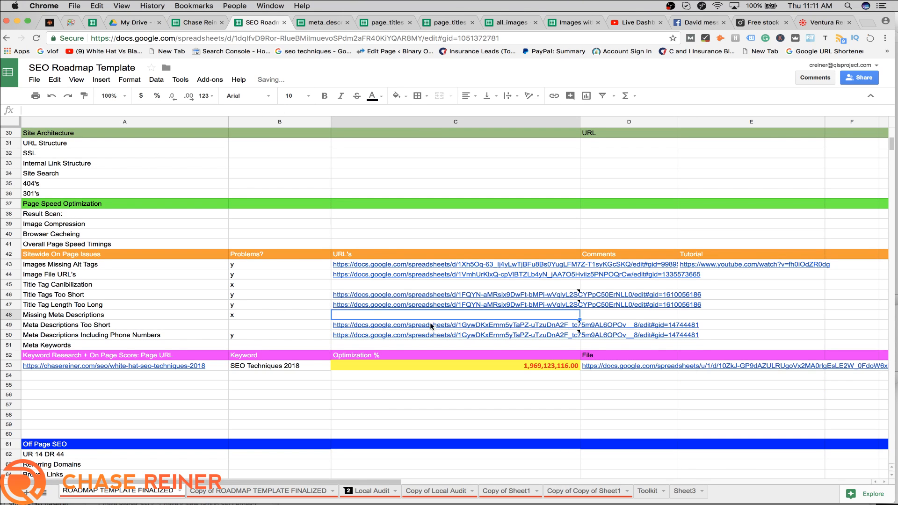
Step: Paste the copied meta description sheet link into the URL's cell of Missing Meta Descriptions
key(super+v)
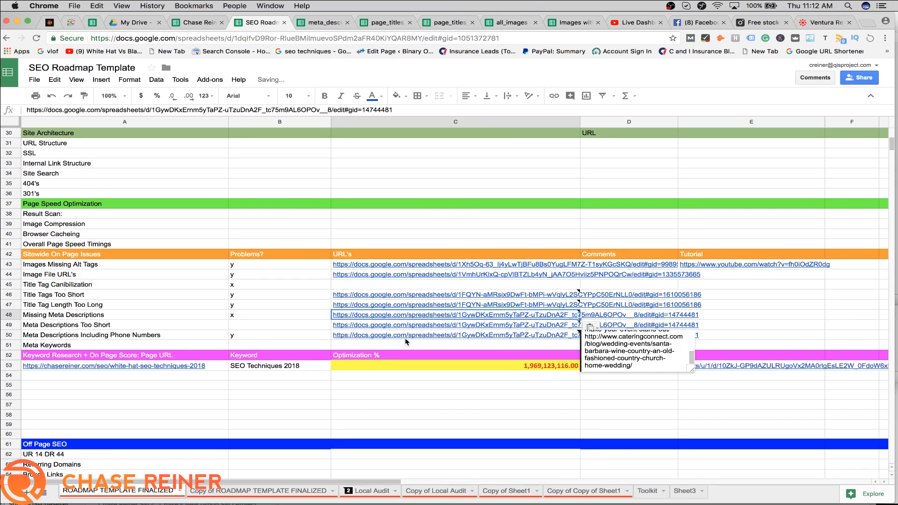
click(406, 345)
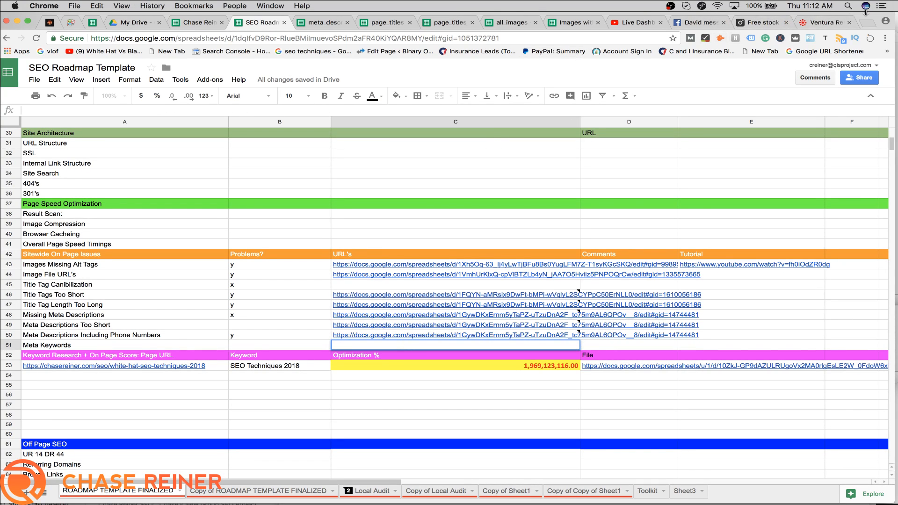
Step: Load chasereiner.com in a new browser tab with the MozBar shown, and close the extra moz.com tab
click(864, 23)
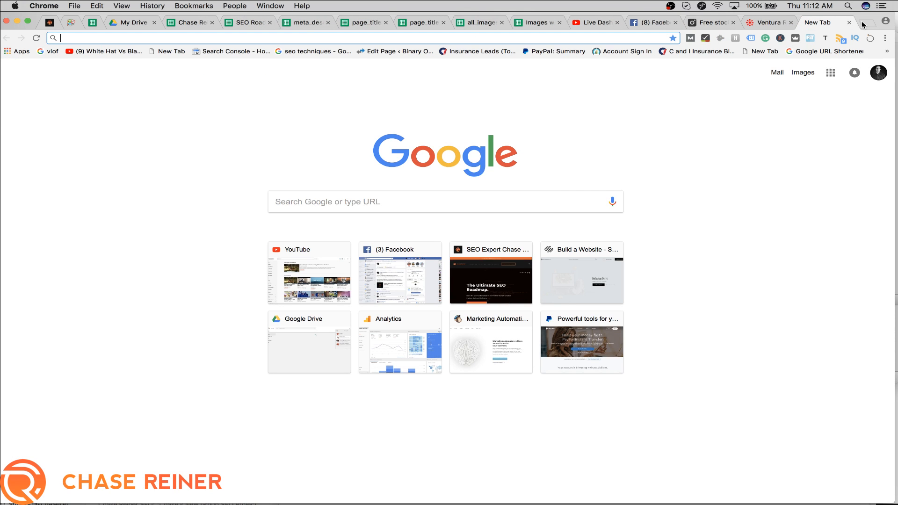
text(chasereiner.com)
key(Return)
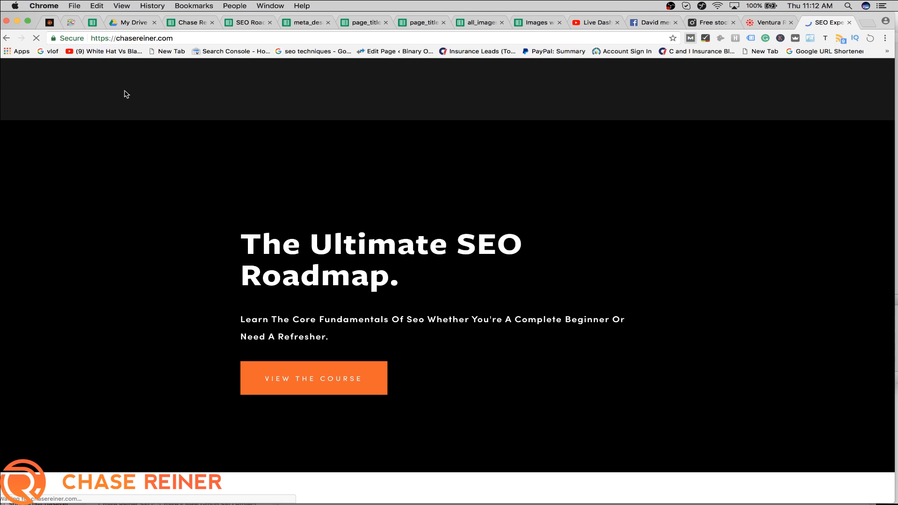
click(37, 67)
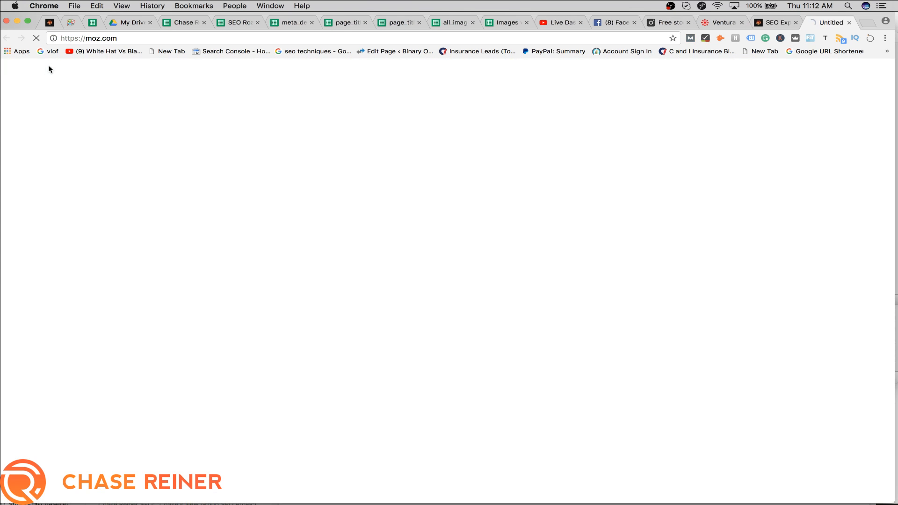
key(super+w)
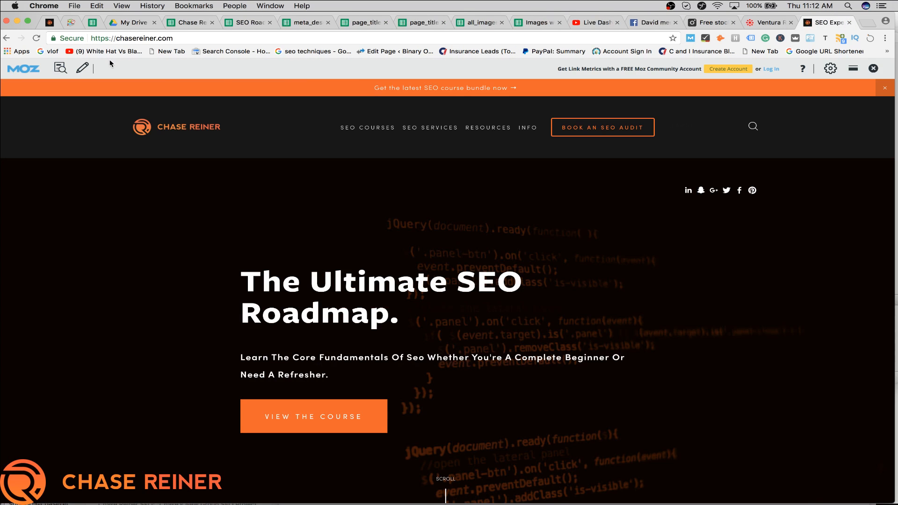
Step: Examine the MozBar page analysis of chasereiner.com, including HTTP status, general attributes and on-page elements such as Meta Keywords, and close the MozBar
click(59, 68)
click(380, 93)
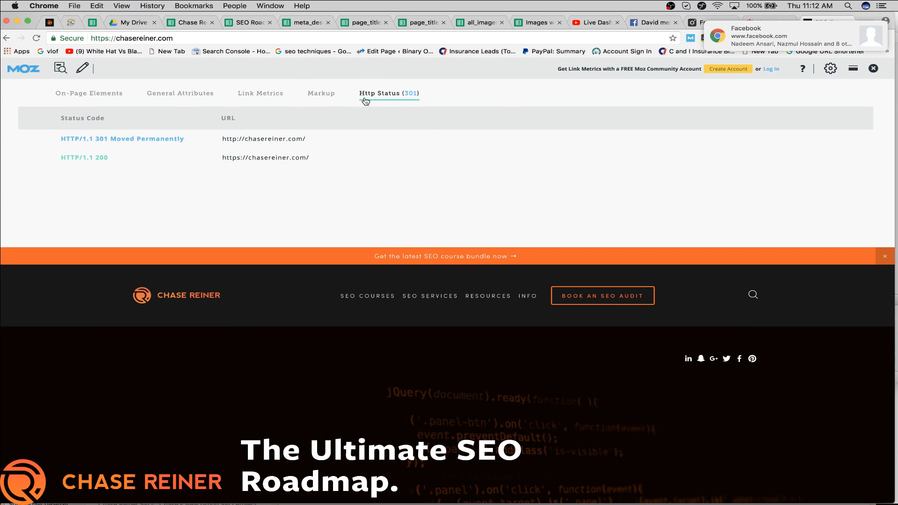
click(320, 95)
click(373, 95)
click(317, 93)
click(204, 93)
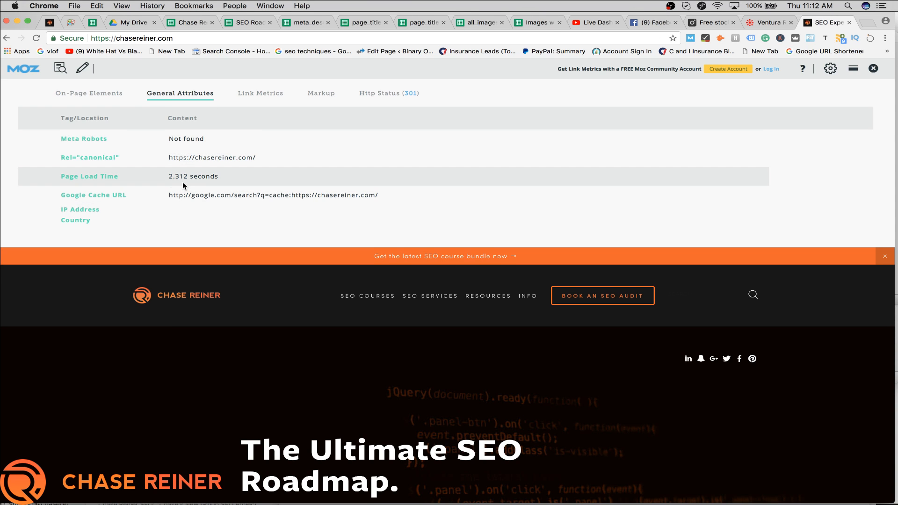
click(89, 93)
scroll(174, 165, down, 1)
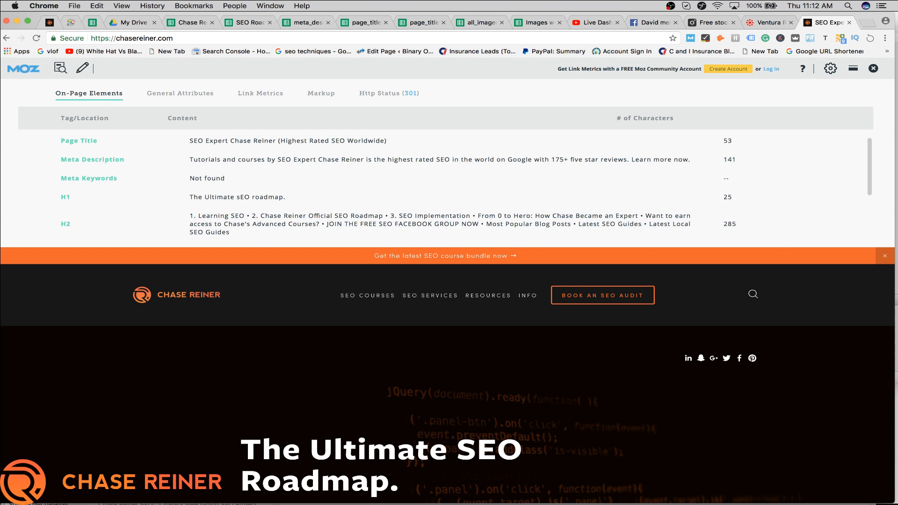
click(874, 69)
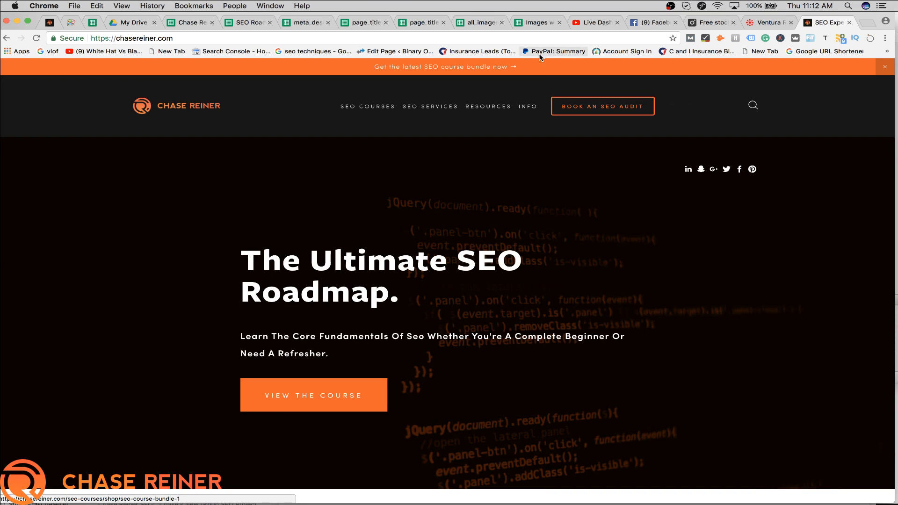
Step: In the SEO Roadmap Template, copy the URL's cell of Meta Descriptions Including Phone Numbers into the URL's cell of Meta Keywords
click(227, 24)
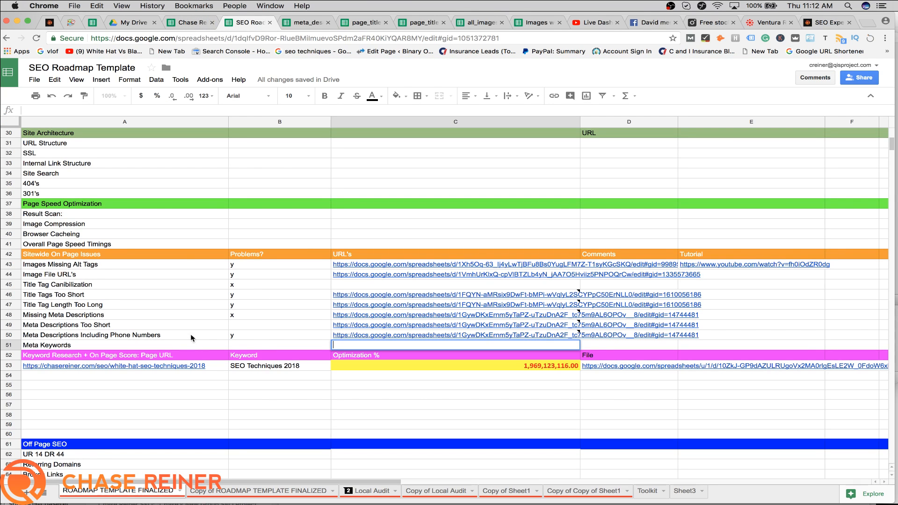
click(357, 335)
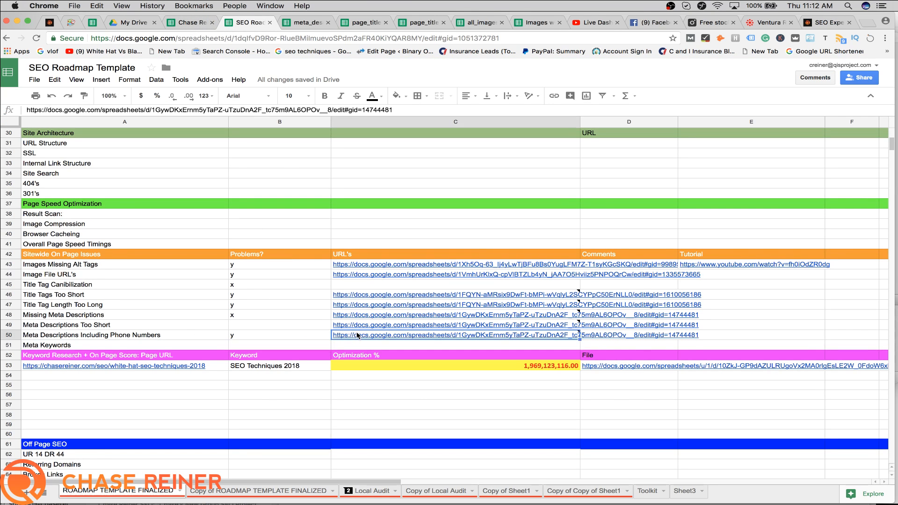
key(ctrl+c)
click(360, 345)
key(ctrl+v)
click(277, 377)
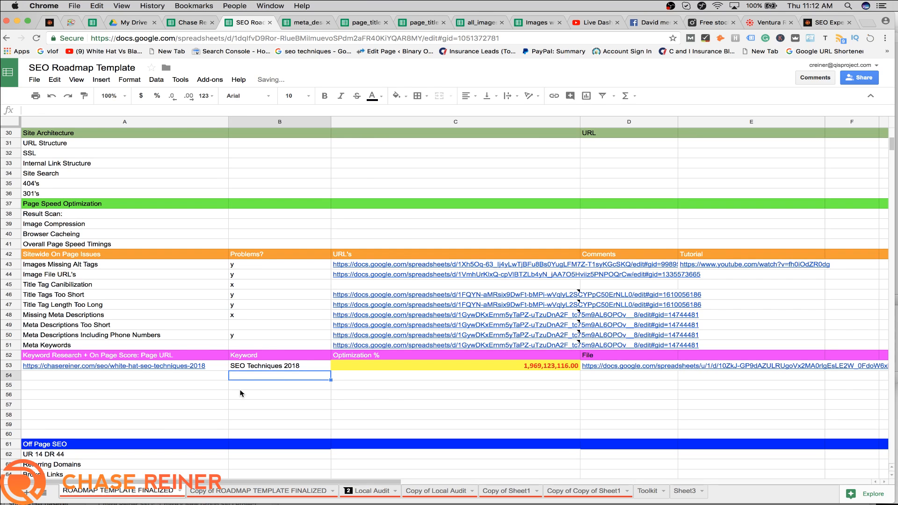
Step: Review the Sitewide On Page Issues entries from Images Missing Alt Tags to Meta Keywords, along with the neighbouring roadmap sections
drag(214, 418, 215, 374)
click(222, 407)
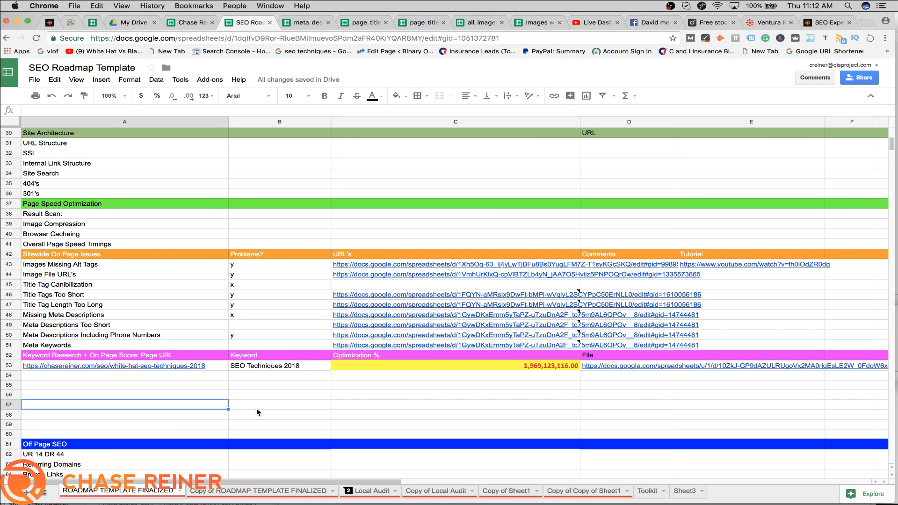
click(227, 427)
scroll(304, 322, down, 3)
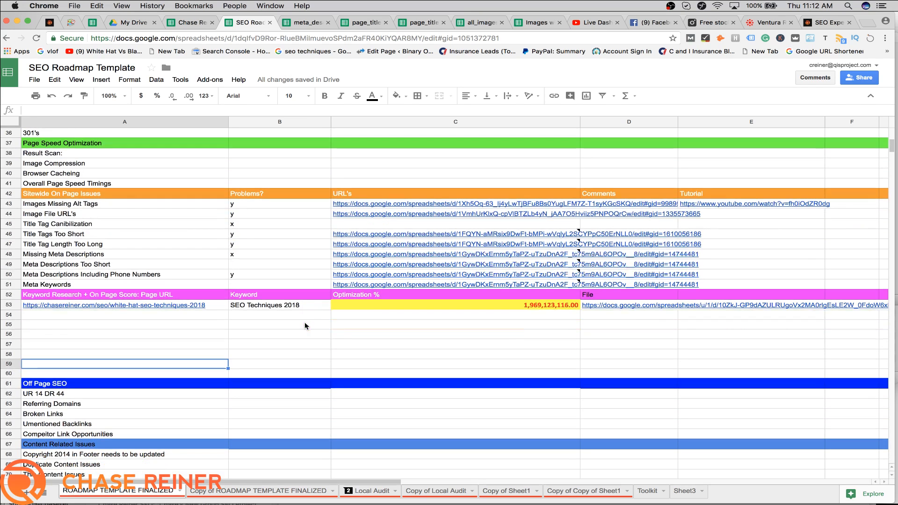
drag(150, 284, 127, 204)
click(146, 215)
click(140, 272)
click(127, 205)
click(155, 235)
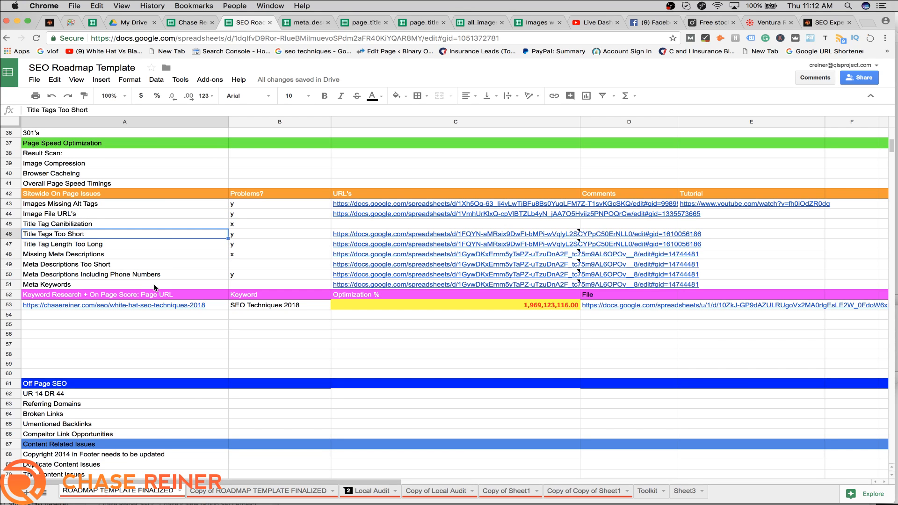
drag(155, 288, 152, 203)
click(152, 203)
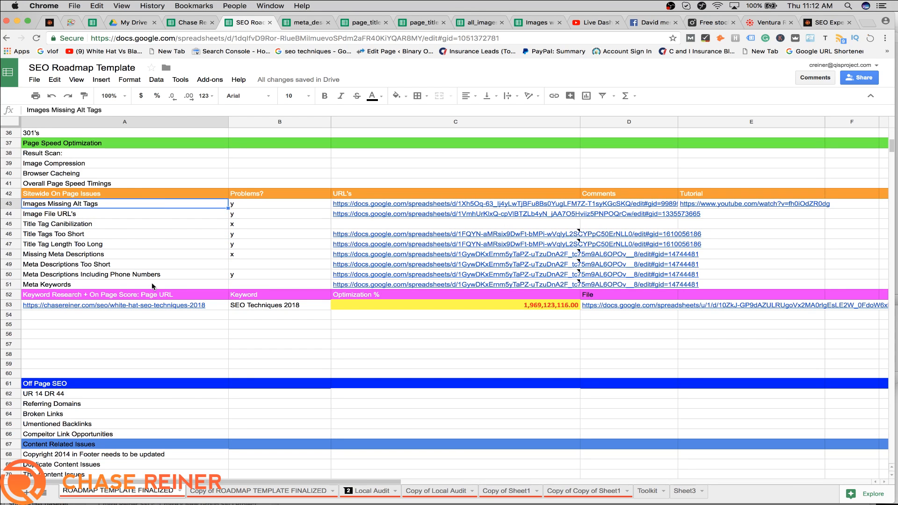
drag(152, 286, 153, 217)
click(153, 218)
click(134, 278)
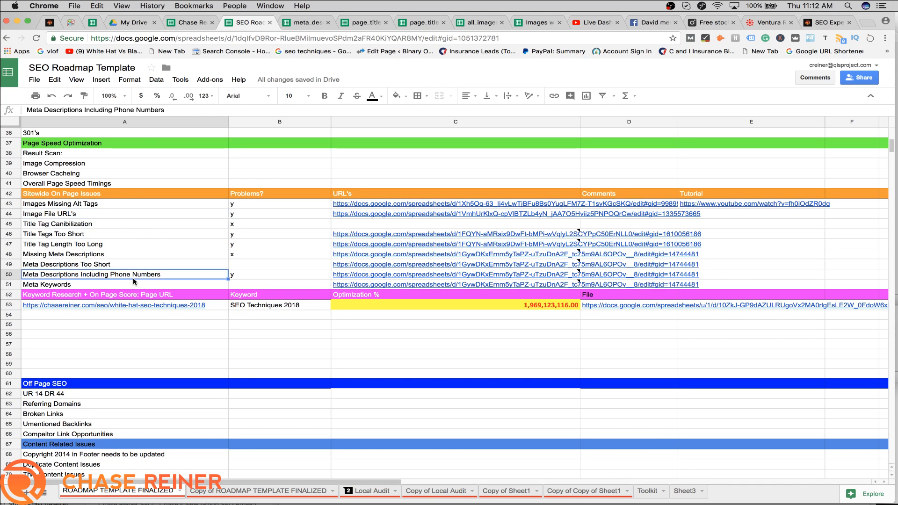
drag(134, 288, 145, 210)
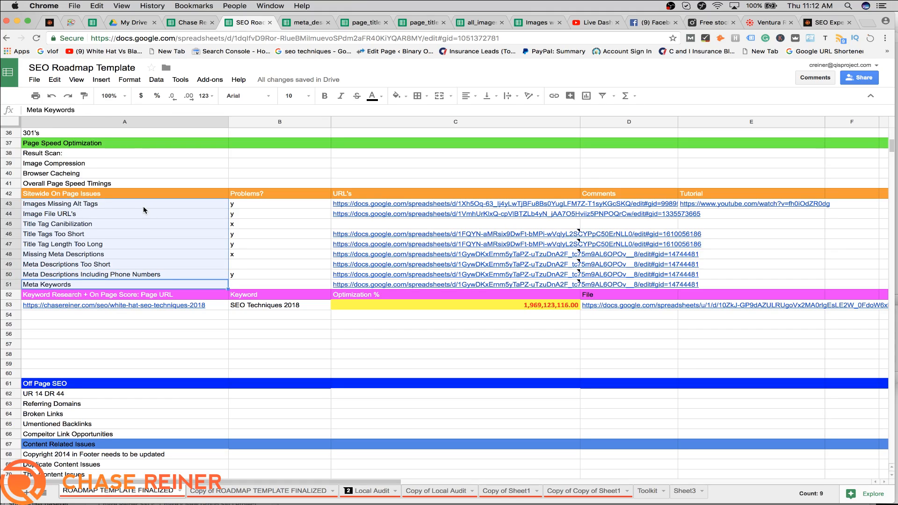
scroll(180, 228, down, 3)
scroll(179, 227, up, 5)
click(180, 224)
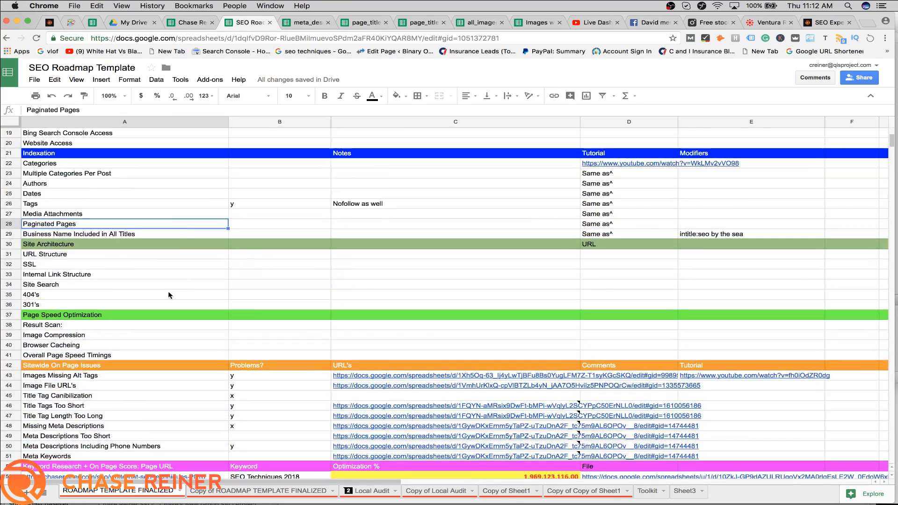
scroll(180, 225, up, 4)
scroll(170, 296, down, 10)
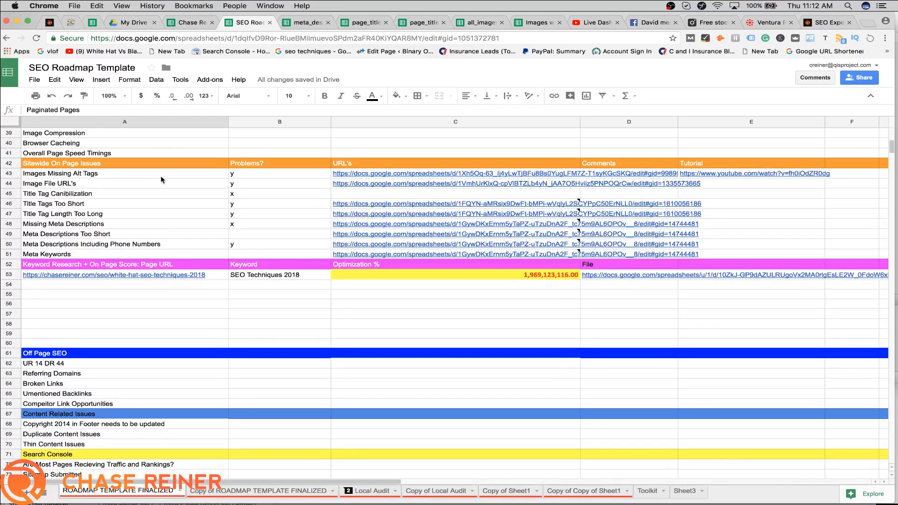
drag(167, 204, 157, 274)
click(279, 314)
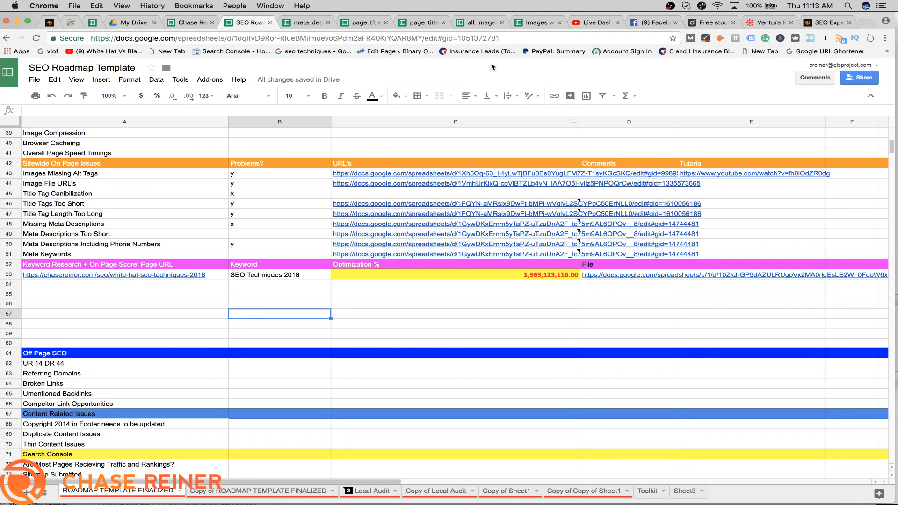
Step: Switch to the YouTube Live Dashboard and read the chat question about Google penalizing useless WordPress pages
click(588, 22)
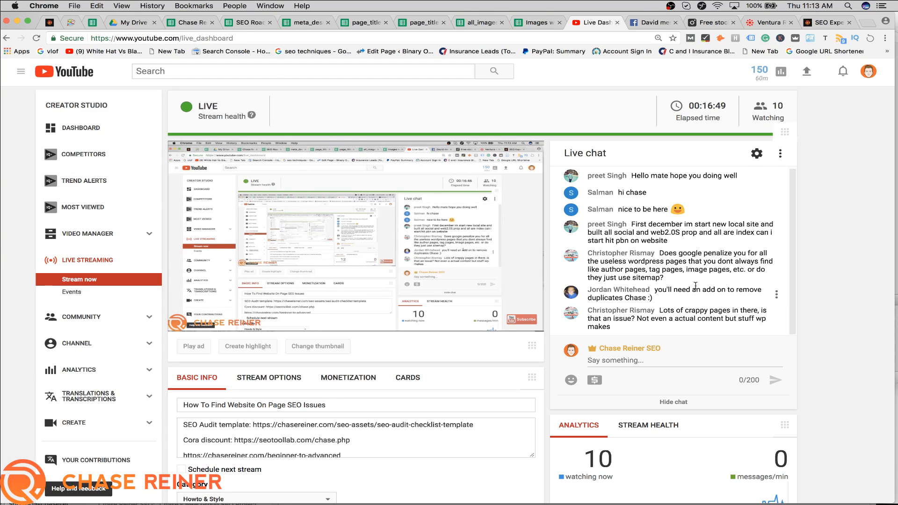
triple_click(704, 274)
triple_click(703, 274)
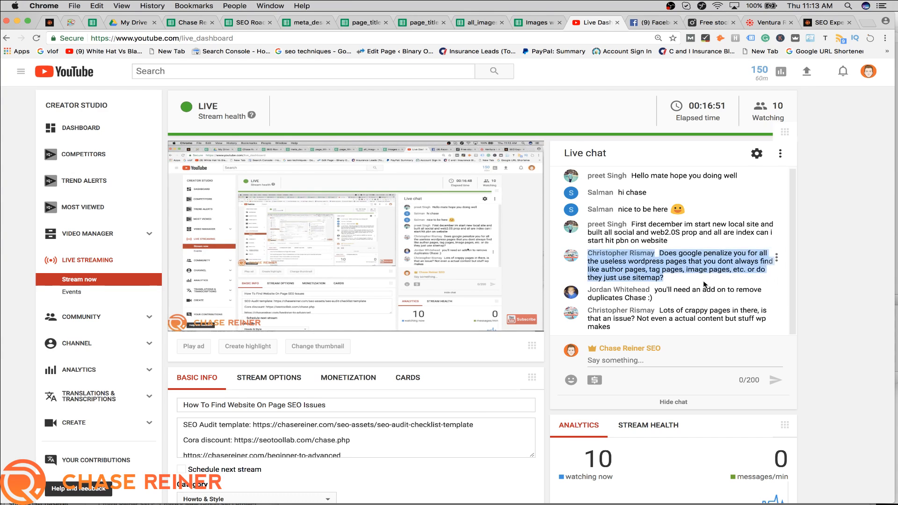
click(706, 283)
triple_click(718, 280)
click(716, 307)
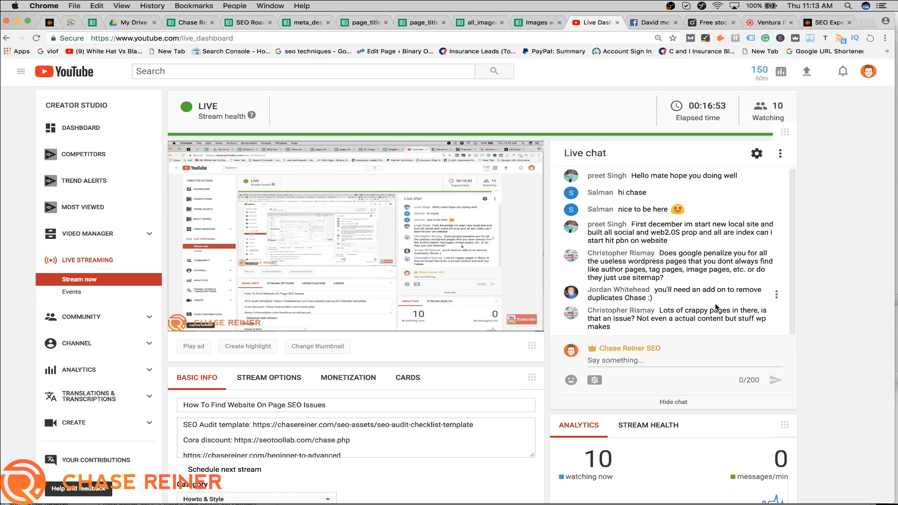
triple_click(705, 281)
click(704, 282)
triple_click(704, 280)
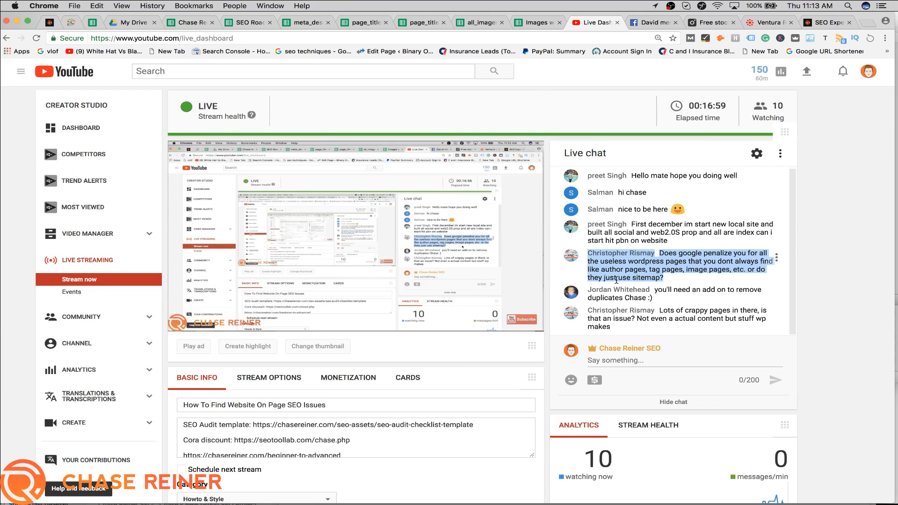
click(644, 287)
triple_click(660, 271)
click(678, 283)
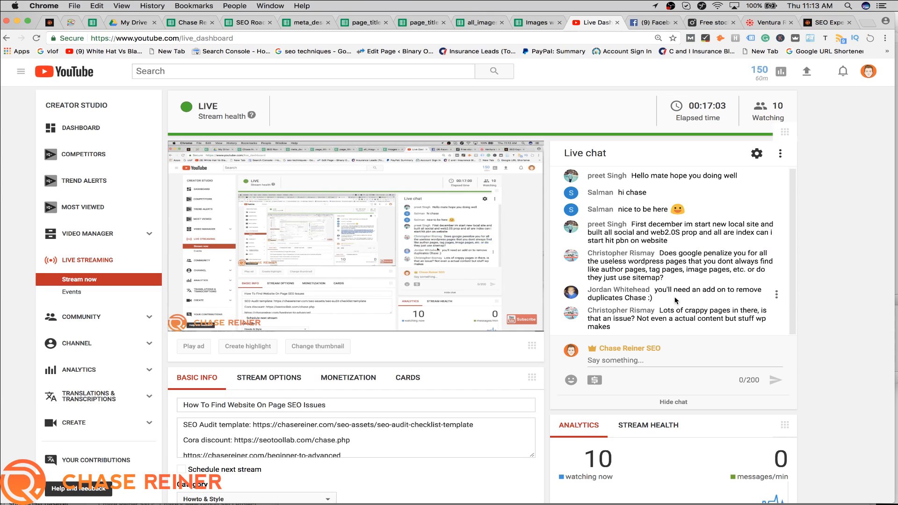
Step: Read the live chat messages about an add-on to remove duplicates and about crappy pages being an issue
triple_click(658, 299)
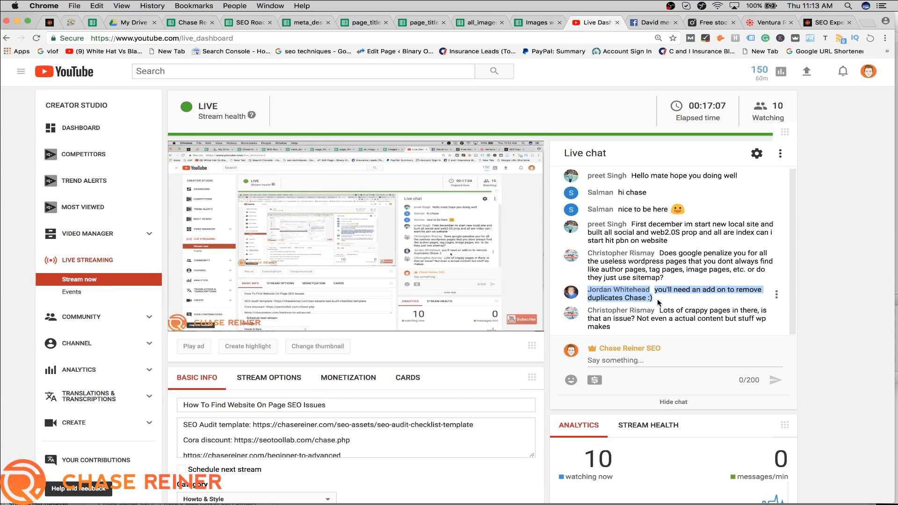
click(658, 299)
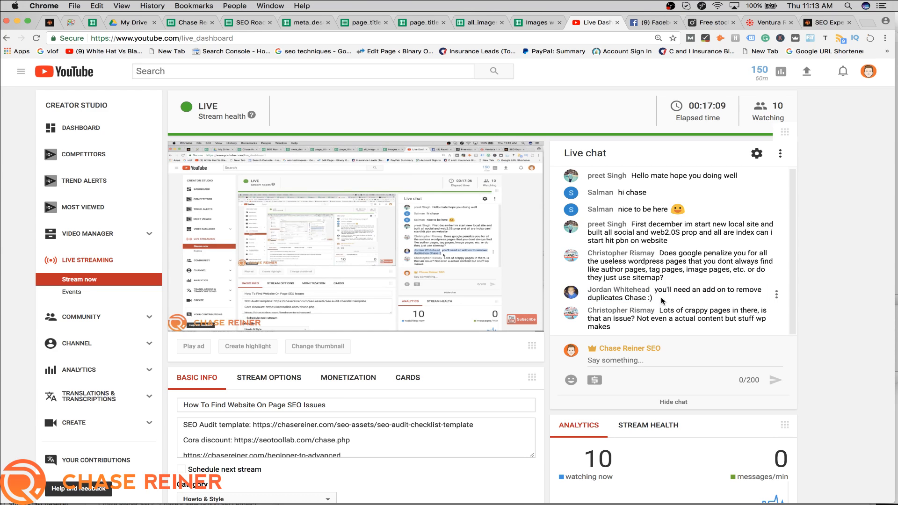
double_click(641, 300)
click(651, 299)
triple_click(625, 291)
click(633, 295)
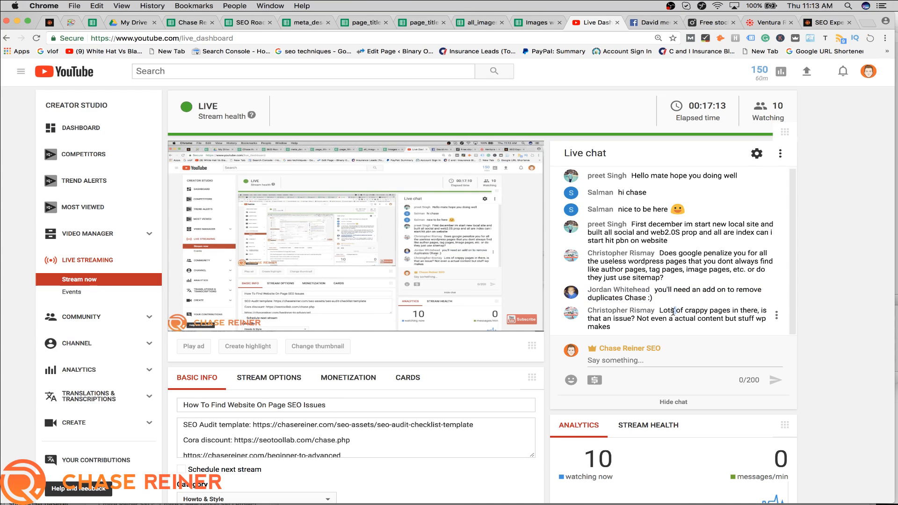
triple_click(674, 311)
click(674, 312)
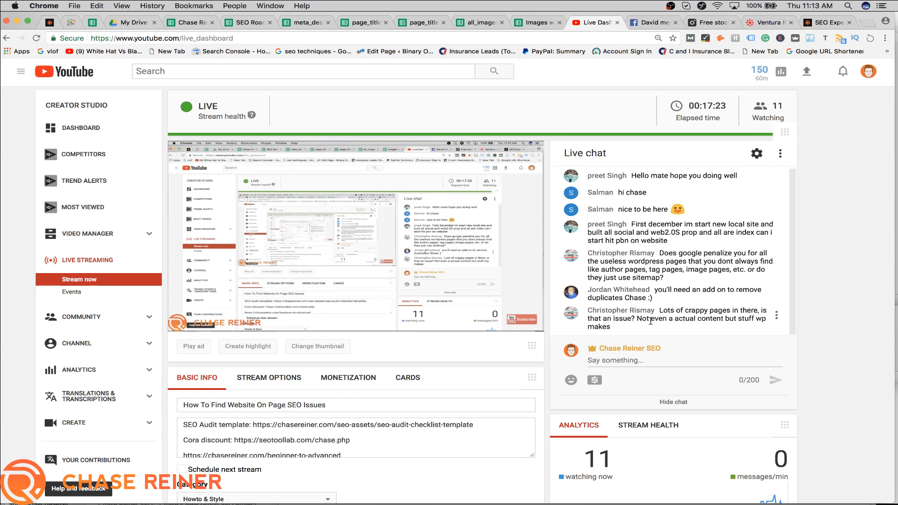
triple_click(651, 322)
click(652, 326)
Step: Return to the SEO Roadmap Template and look over the Priority Checklist and Indexation sections with their tutorial links
click(248, 22)
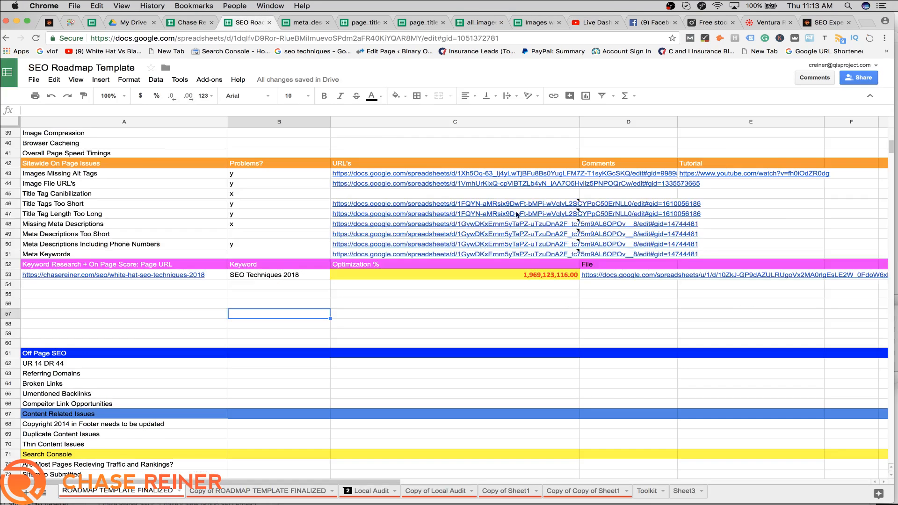
scroll(521, 218, up, 5)
scroll(521, 218, up, 9)
click(625, 266)
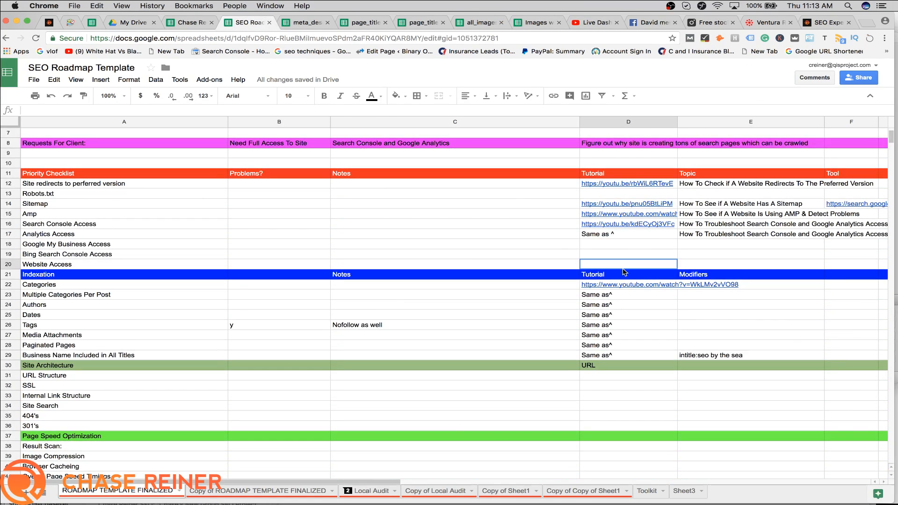
Step: Check the YouTube Live Dashboard for further live chat questions
click(601, 23)
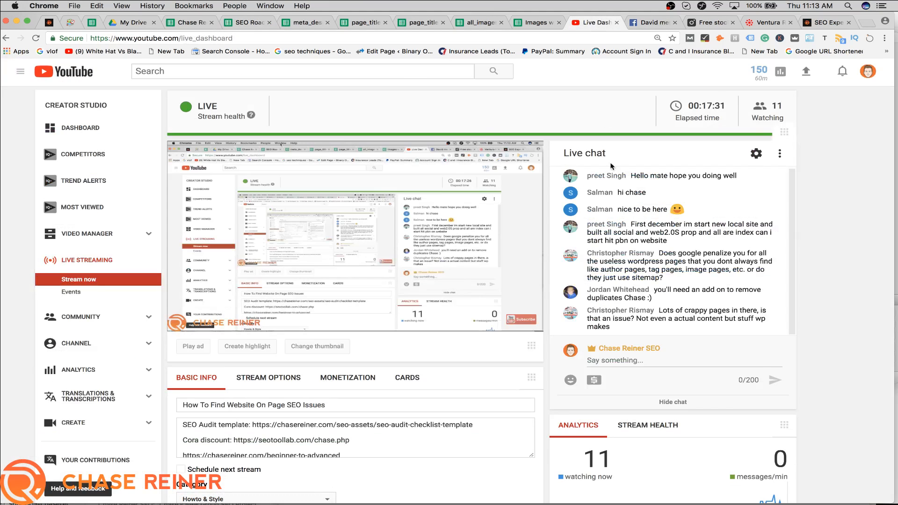
scroll(837, 223, down, 3)
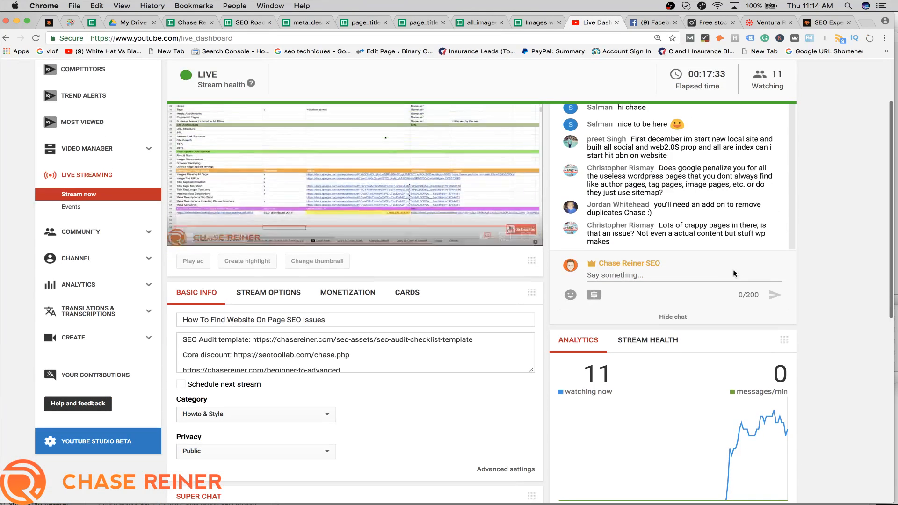
scroll(816, 234, up, 3)
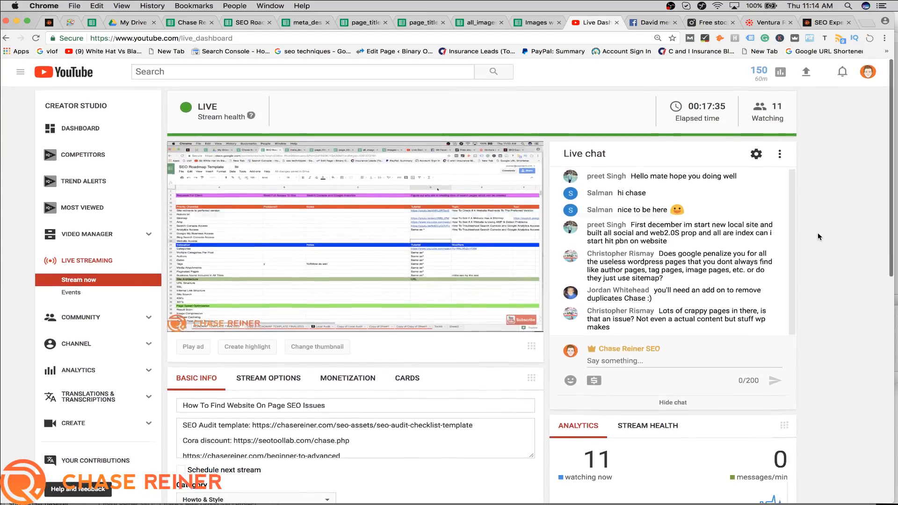
Step: Switch to OBS to reach its streaming and recording controls
key(super+Tab)
key(super+Tab)
key(super+Tab)
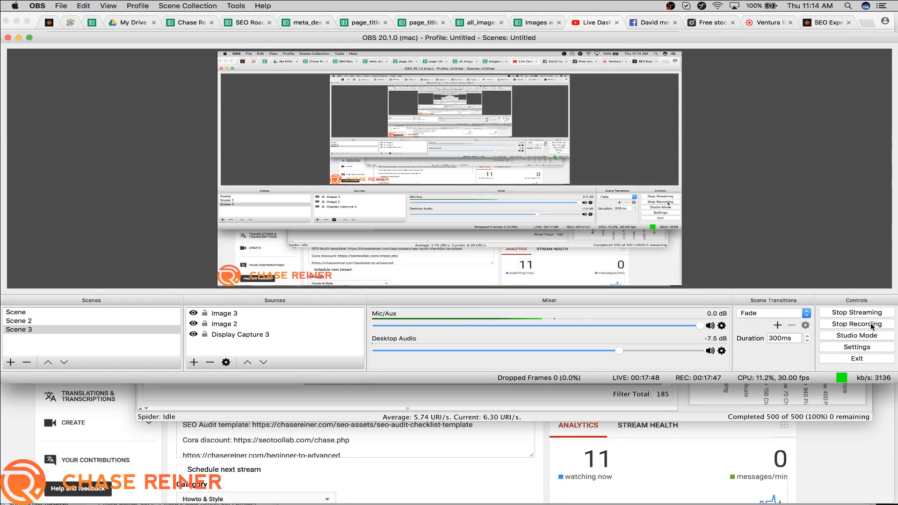